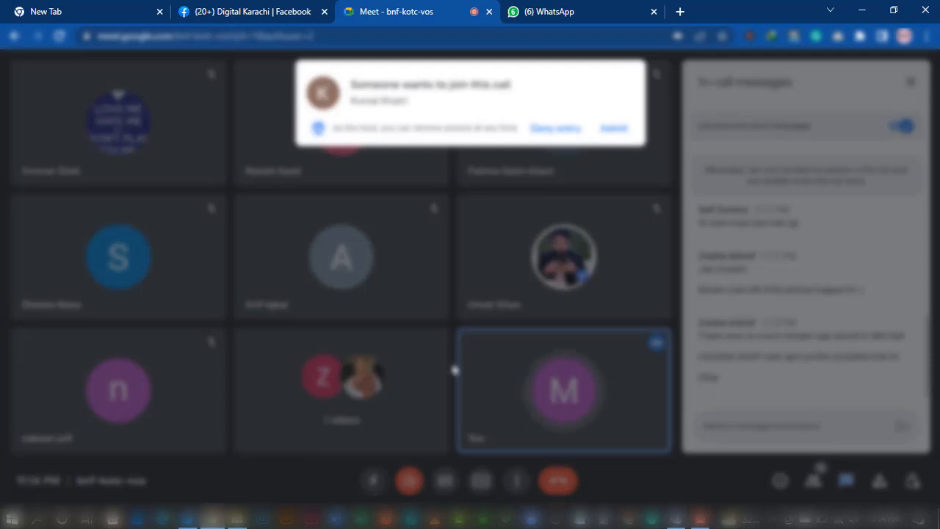
# Admit the waiting person to the Google Meet call, then switch to the remote desktop session
pyautogui.click(614, 129)
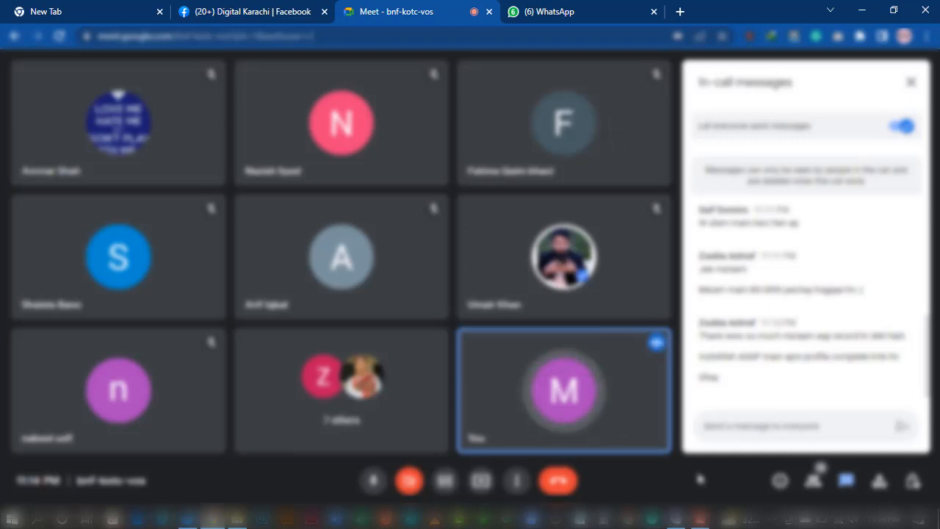
pyautogui.click(682, 521)
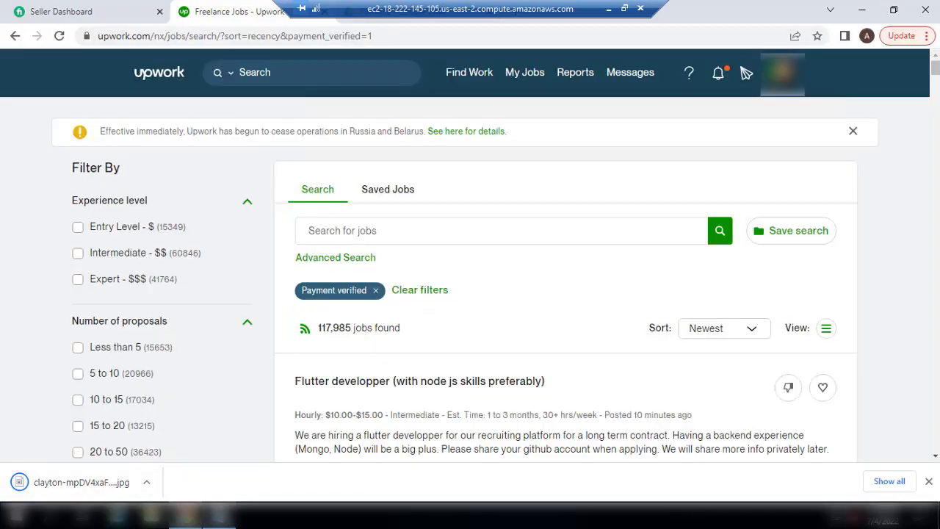
# Bring the Bid Notepad window to the front and shift it right and down
pyautogui.click(219, 516)
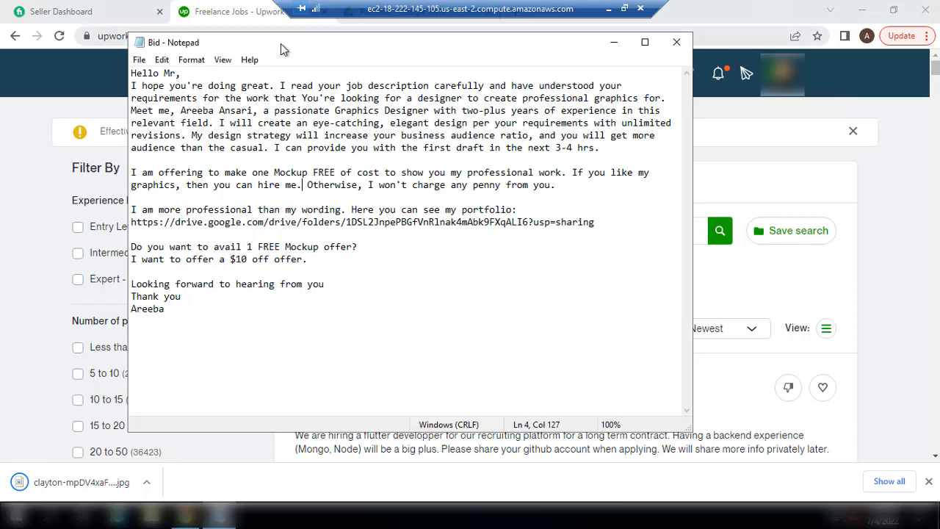
pyautogui.moveTo(276, 44); pyautogui.dragTo(375, 66)
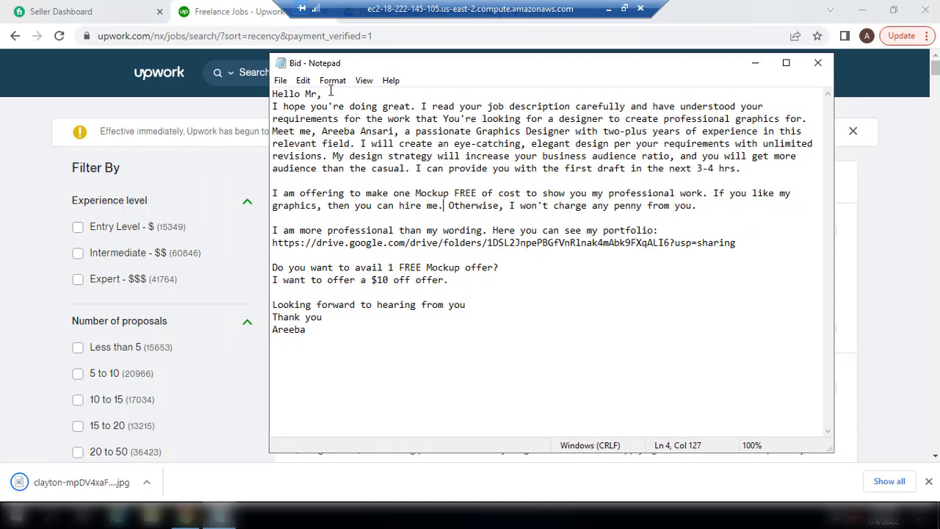
# Add a 'Greetings' heading below the signature, correcting the 'Grettings' typo, and start a new line
pyautogui.click(334, 335)
pyautogui.press('Return')
pyautogui.press('Return')
pyautogui.press('Return')
pyautogui.press('Return')
pyautogui.write('Grettings')
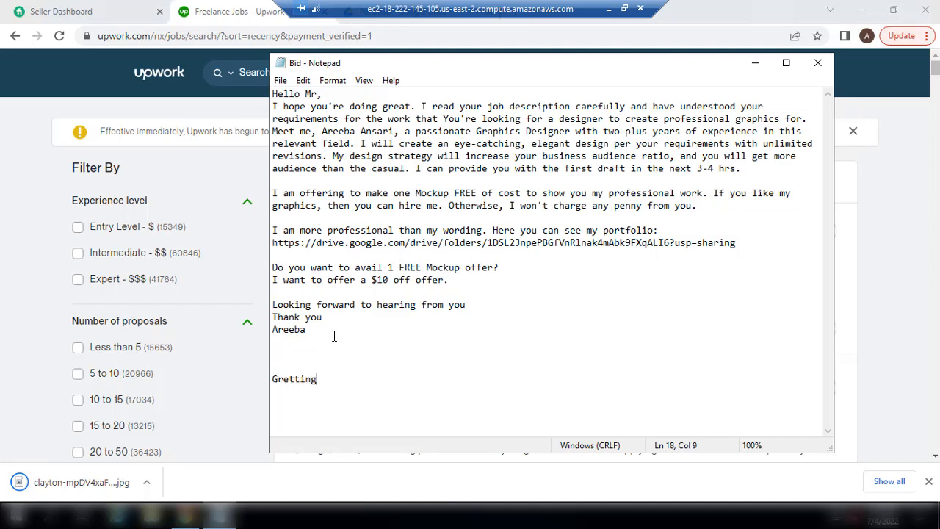
pyautogui.press('Left')
pyautogui.press('Left')
pyautogui.press('Left')
pyautogui.press('Left')
pyautogui.press('BackSpace')
pyautogui.write('e')
pyautogui.press('Right')
pyautogui.press('Right')
pyautogui.press('Right')
pyautogui.press('Right')
pyautogui.press('Right')
pyautogui.press('Return')
# Type 'Rewrite client's job description' under Greetings, fixing typos, and begin the next line
pyautogui.click(328, 379)
pyautogui.press('Return')
pyautogui.write('R')
pyautogui.write('eq')
pyautogui.write('rite')
pyautogui.press('BackSpace')
pyautogui.press('BackSpace')
pyautogui.press('BackSpace')
pyautogui.press('BackSpace')
pyautogui.press('BackSpace')
pyautogui.write("write client's")
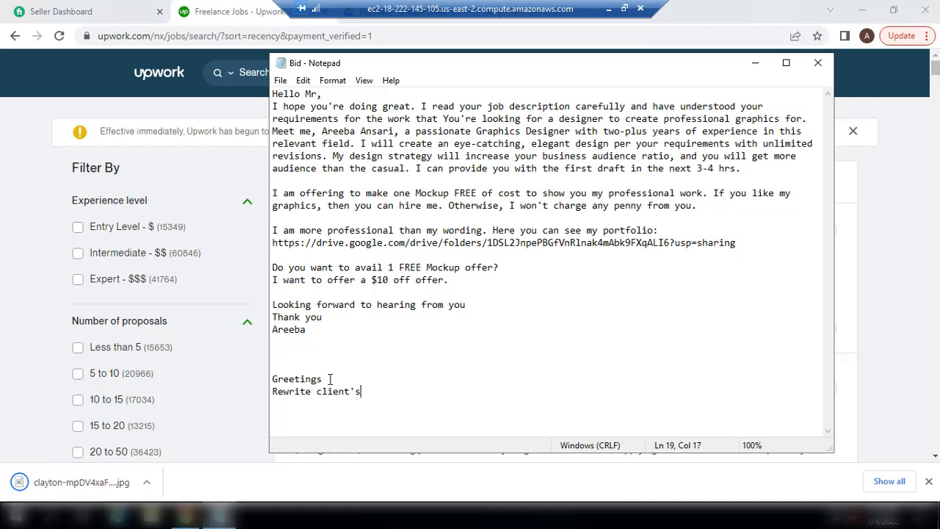
pyautogui.write(' prop')
pyautogui.press('BackSpace')
pyautogui.press('BackSpace')
pyautogui.press('BackSpace')
pyautogui.press('BackSpace')
pyautogui.write('job description')
pyautogui.press('Return')
# Add the points 'Introduce yourself with 2 lines' and 'Offer' on successive lines
pyautogui.write('Introduce ')
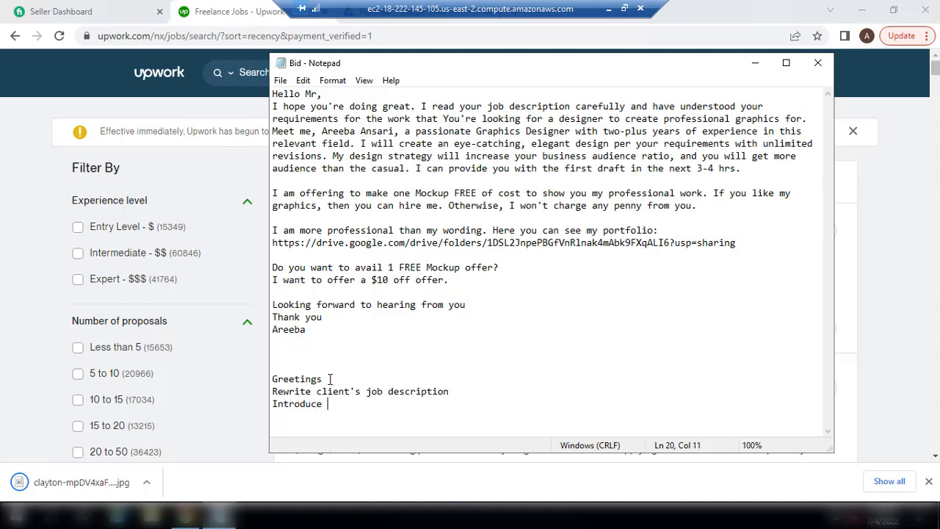
pyautogui.write('yourself with 2 lines')
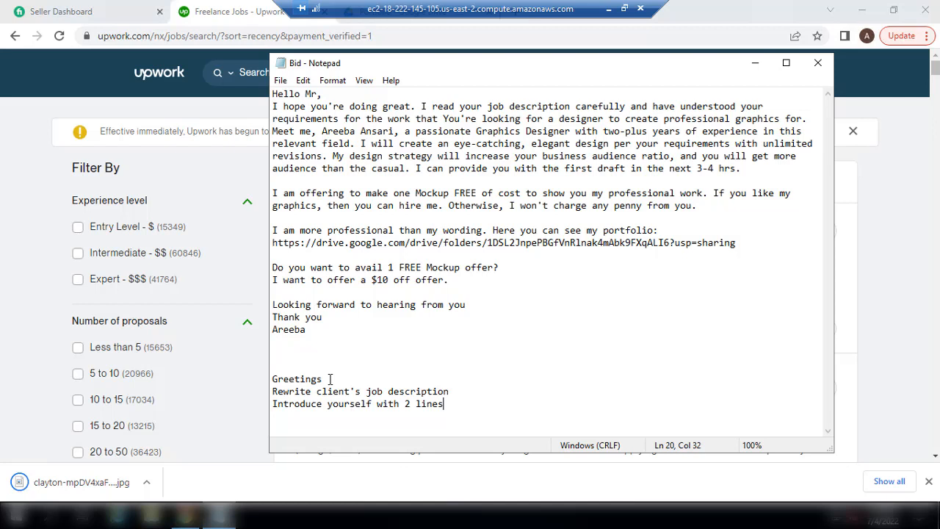
pyautogui.press('Return')
pyautogui.write('Offer')
# Add 'Portfolio' on a new line below Offer
pyautogui.press('Return')
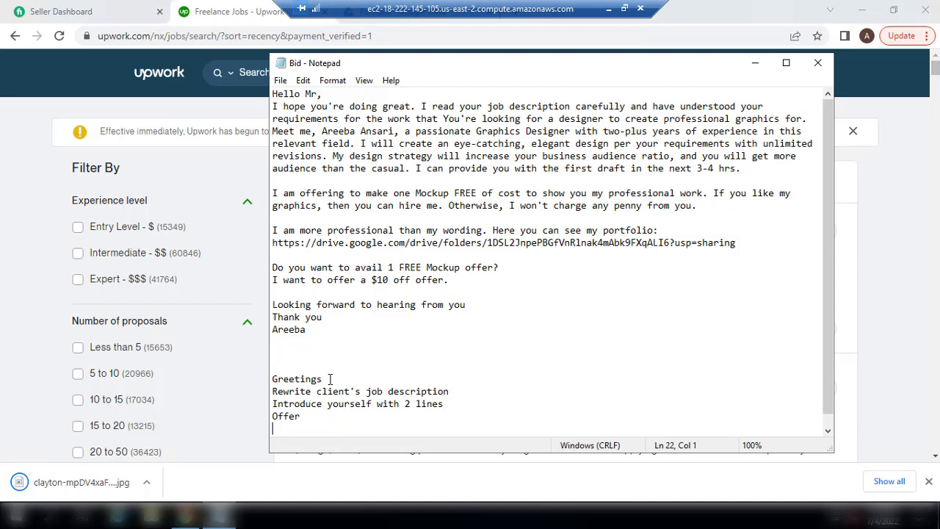
pyautogui.write('Portfolio')
# Add 'Question' on a new line below Portfolio
pyautogui.press('Return')
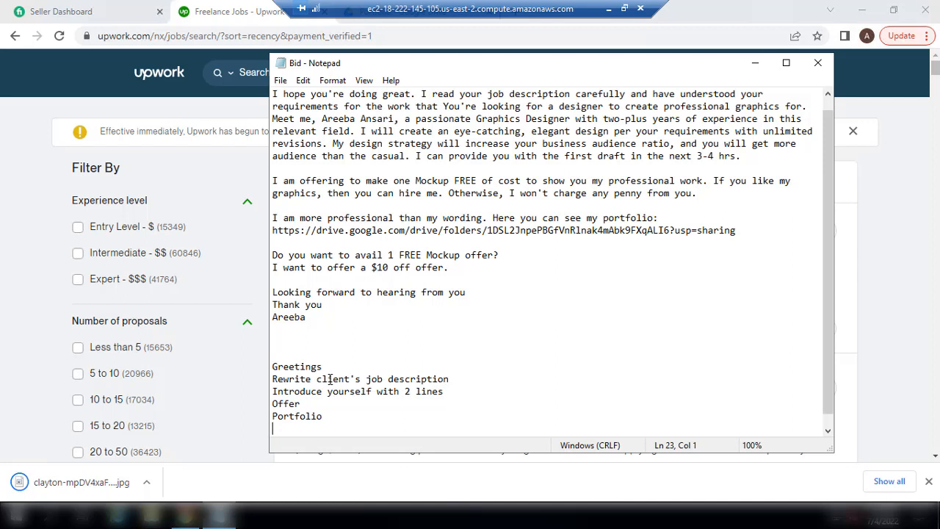
pyautogui.write('Question')
# Minimize the Bid notes, view the empty Upwork Messages page, then restore Notepad
pyautogui.click(755, 67)
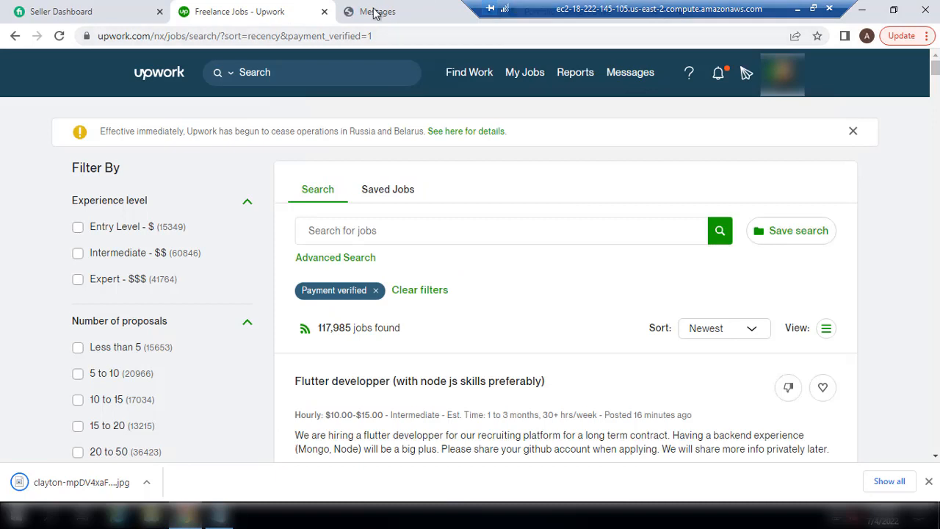
pyautogui.click(375, 13)
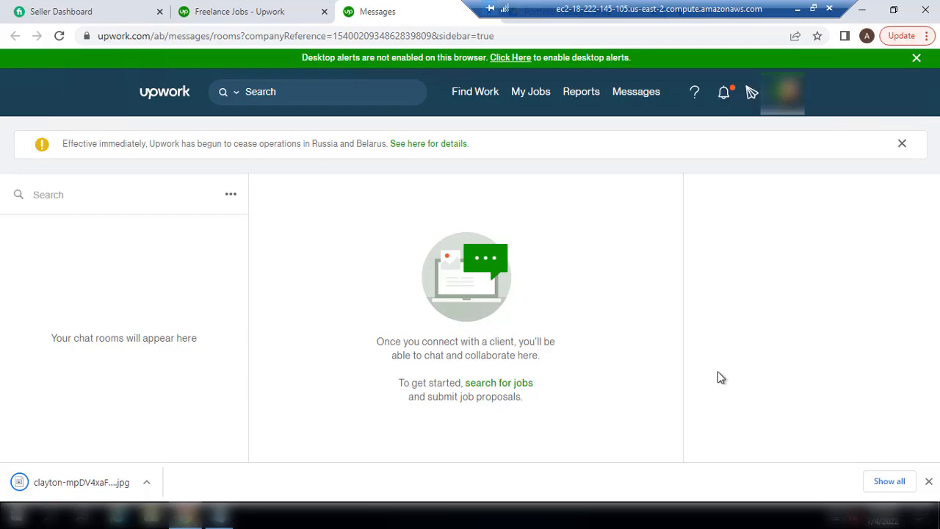
pyautogui.click(213, 517)
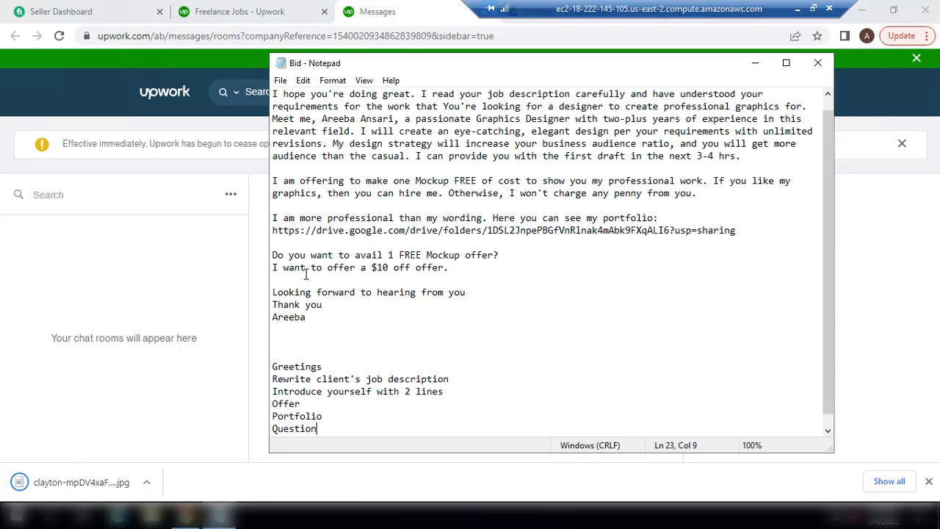
# Add 'offer' on a new line below Question
pyautogui.press('Return')
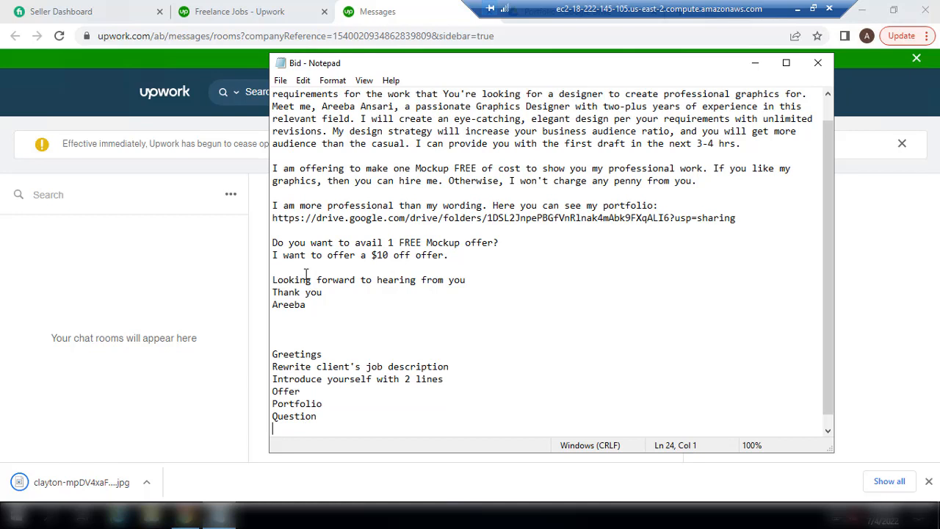
pyautogui.write('offer')
# Add 'Ending' as the final outline point below offer, undoing a stray edit
pyautogui.press('Return')
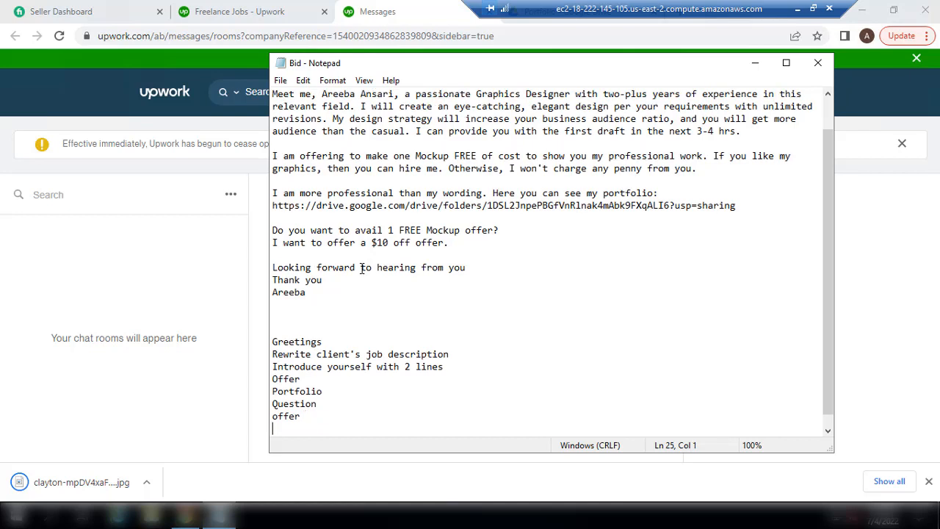
pyautogui.click(361, 268)
pyautogui.write('E')
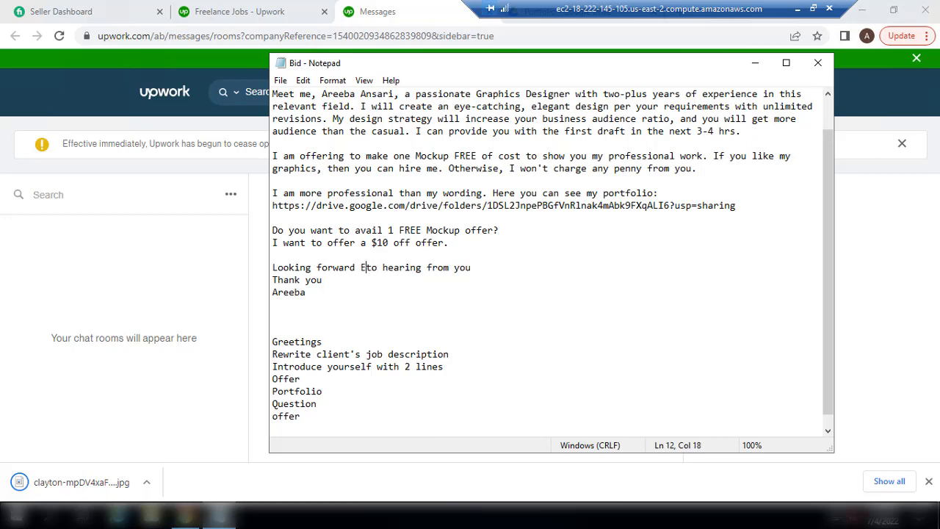
pyautogui.press('BackSpace')
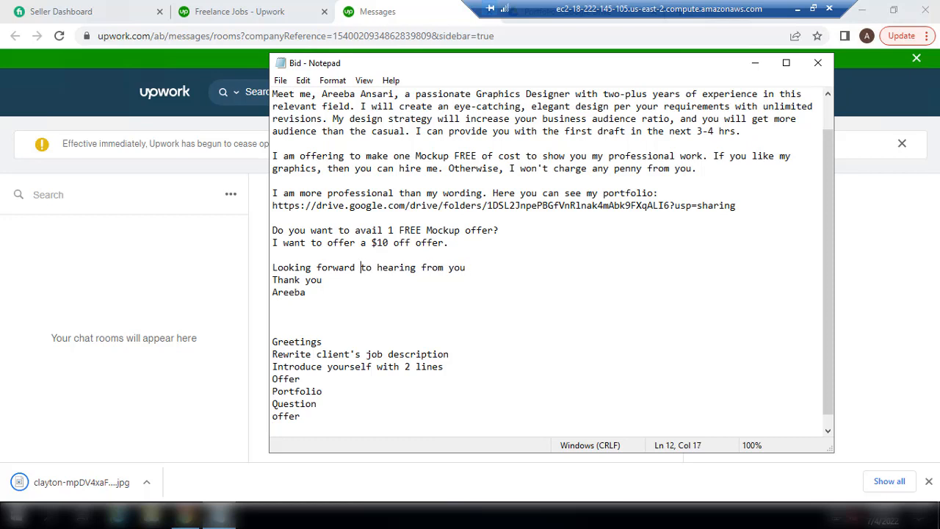
pyautogui.click(274, 304)
pyautogui.press('Down')
pyautogui.press('Down')
pyautogui.press('Down')
pyautogui.press('Down')
pyautogui.press('Down')
pyautogui.press('Down')
pyautogui.press('Down')
pyautogui.press('Down')
pyautogui.press('Down')
pyautogui.press('Down')
pyautogui.press('Down')
pyautogui.press('Up')
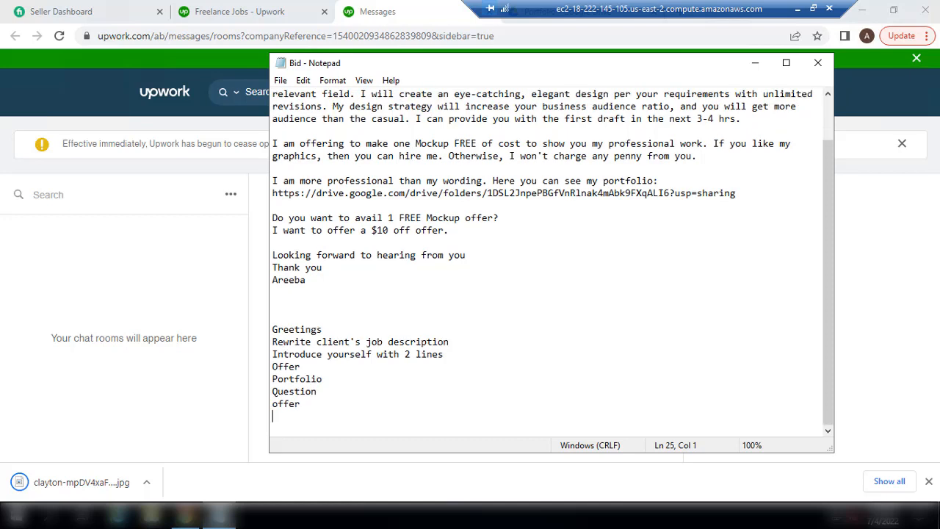
pyautogui.write('Ending')
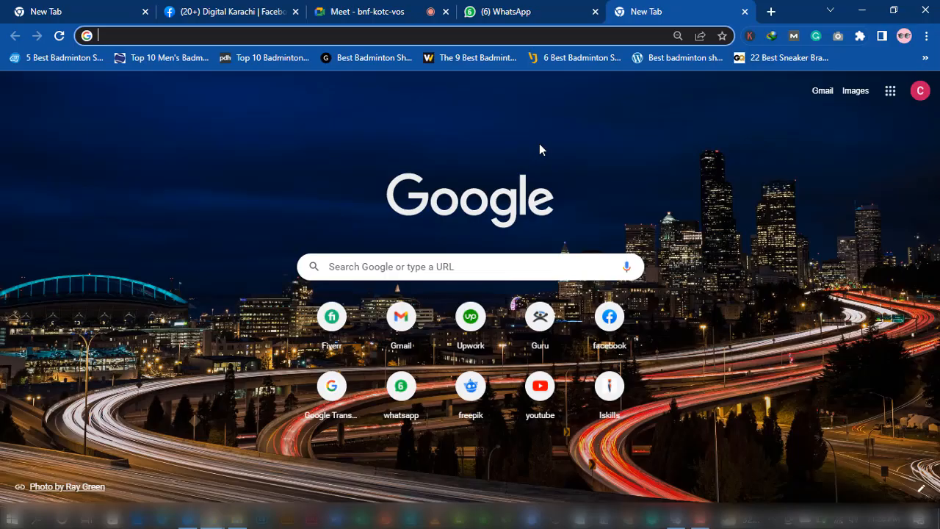
# Search Google for 'grammarly extension for chrome' and open the Grammarly for Chrome result
pyautogui.write('gramm')
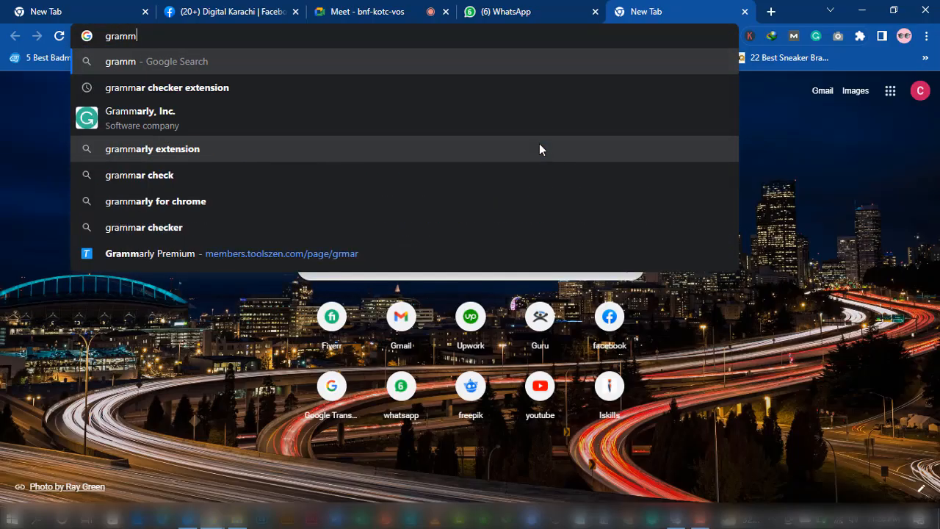
pyautogui.press('Down')
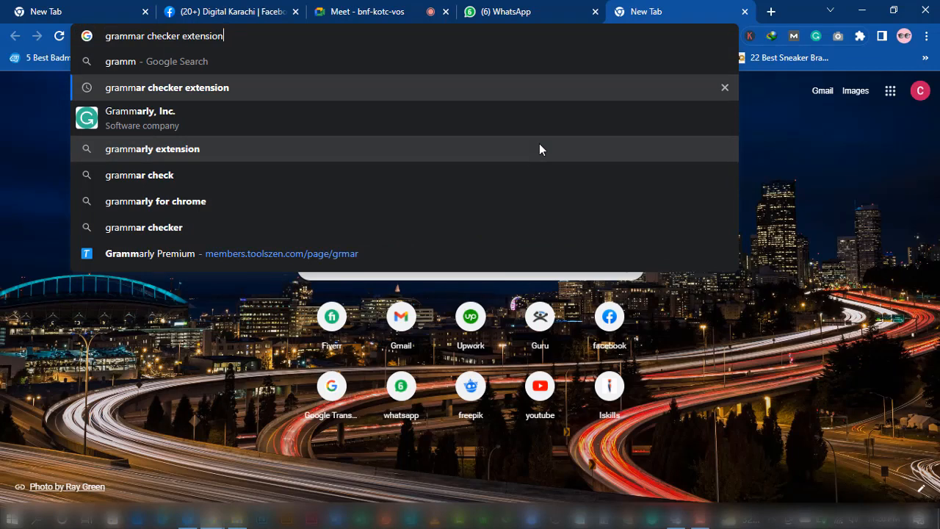
pyautogui.press('Return')
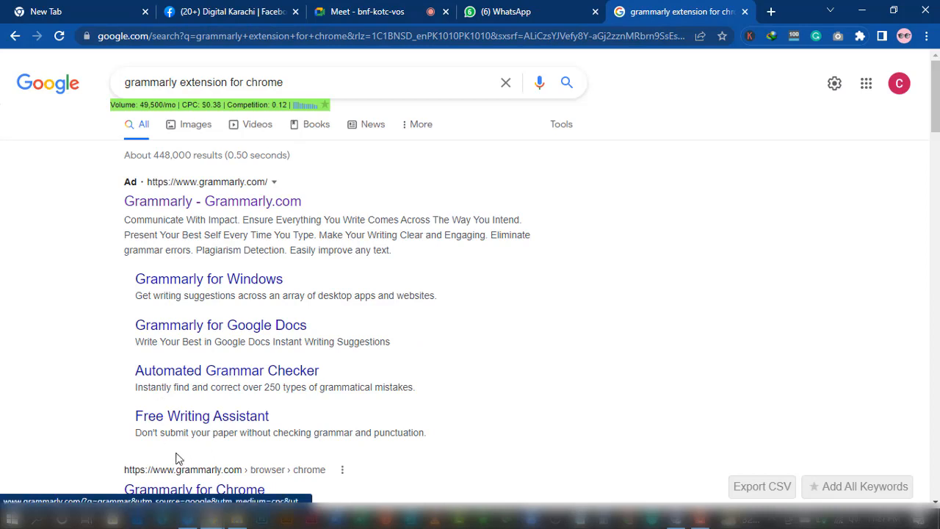
pyautogui.click(190, 490)
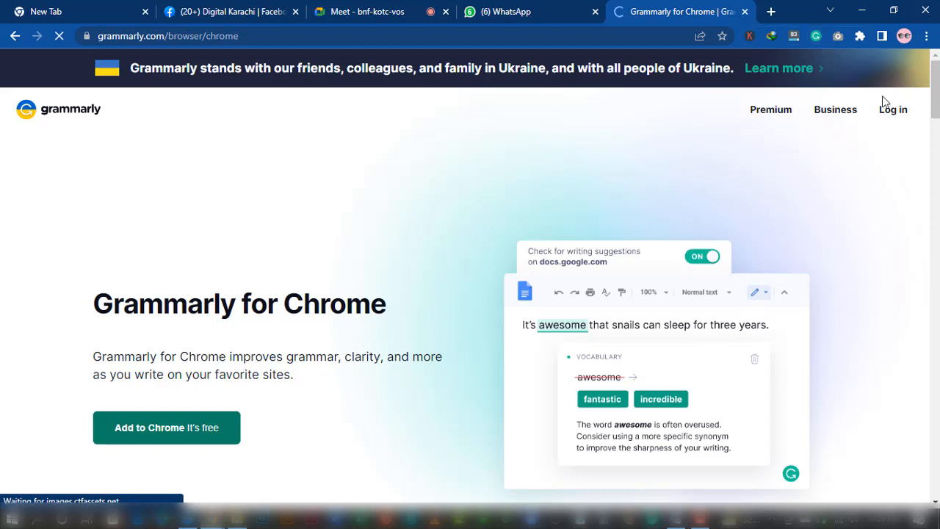
# Launch Grammarly from Chrome's Extensions menu and start signing in with the account e-mail
pyautogui.click(860, 37)
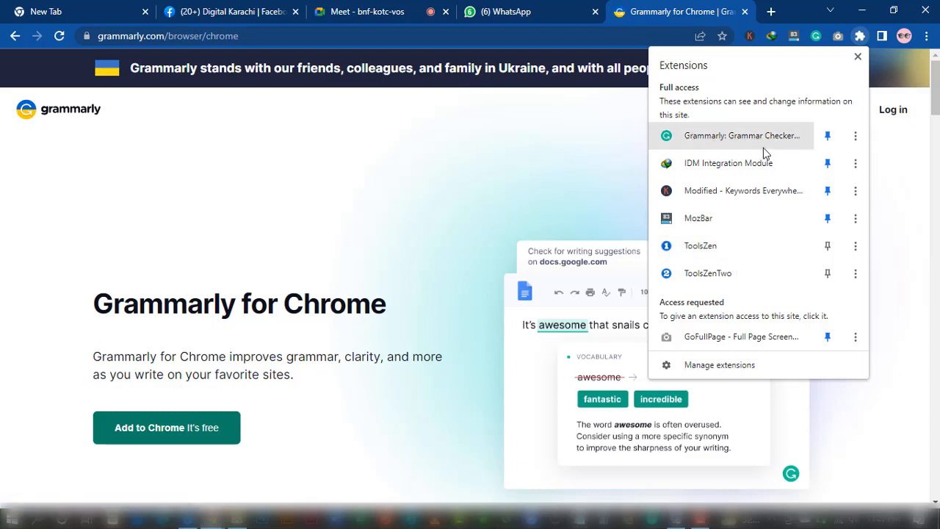
pyautogui.click(711, 137)
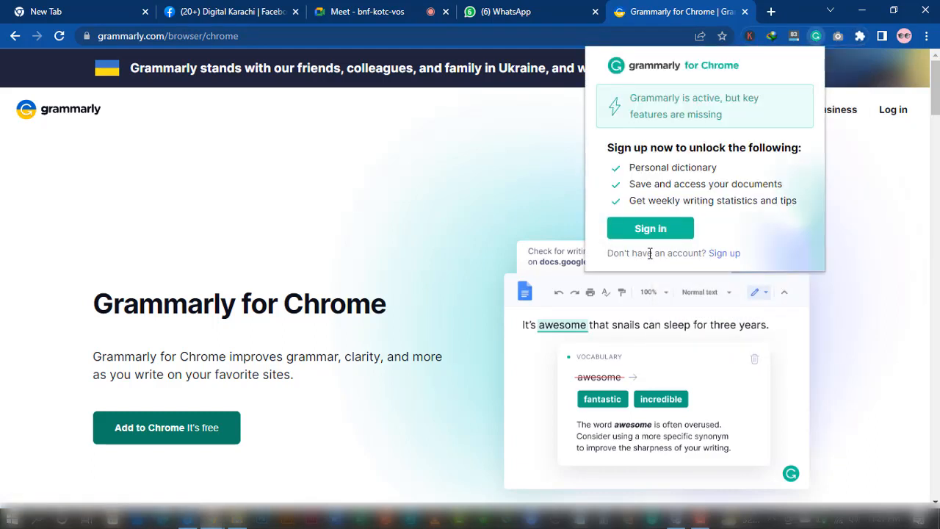
pyautogui.click(657, 229)
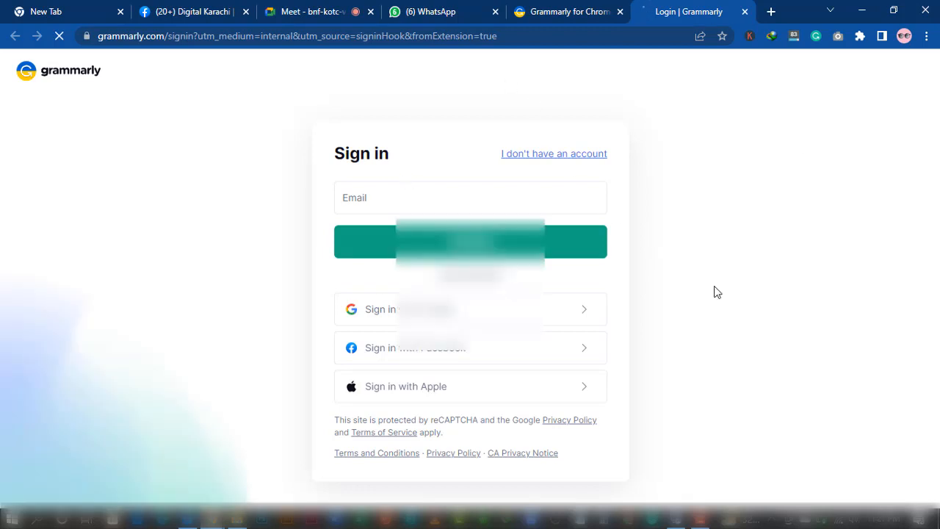
pyautogui.click(369, 197)
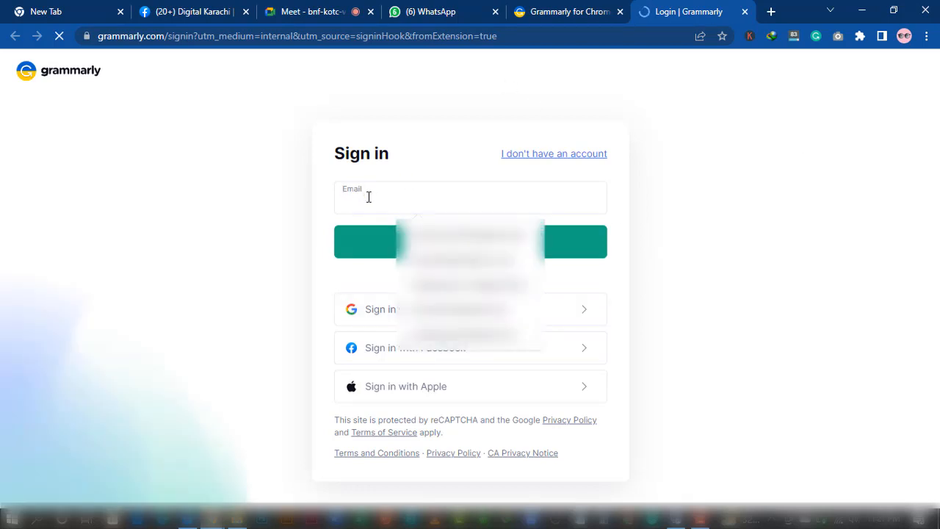
pyautogui.click(287, 248)
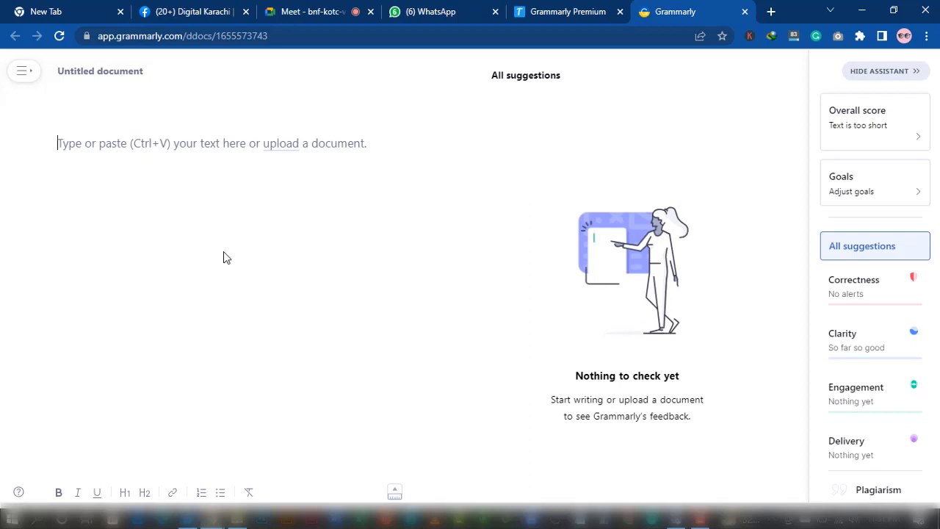
# Open the Adjust goals card to bring up the Set goals dialog
pyautogui.click(869, 185)
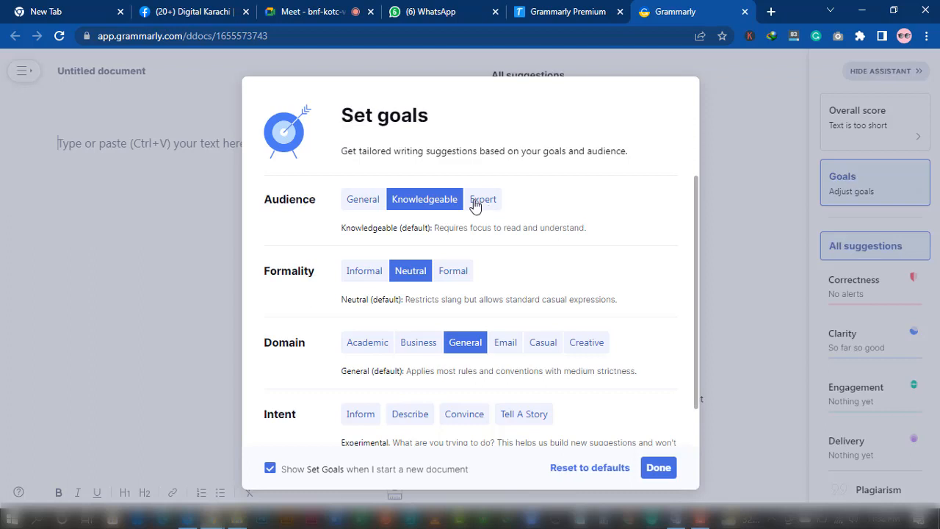
# Set the audience to Expert, formality to Formal and domain to Business
pyautogui.click(489, 205)
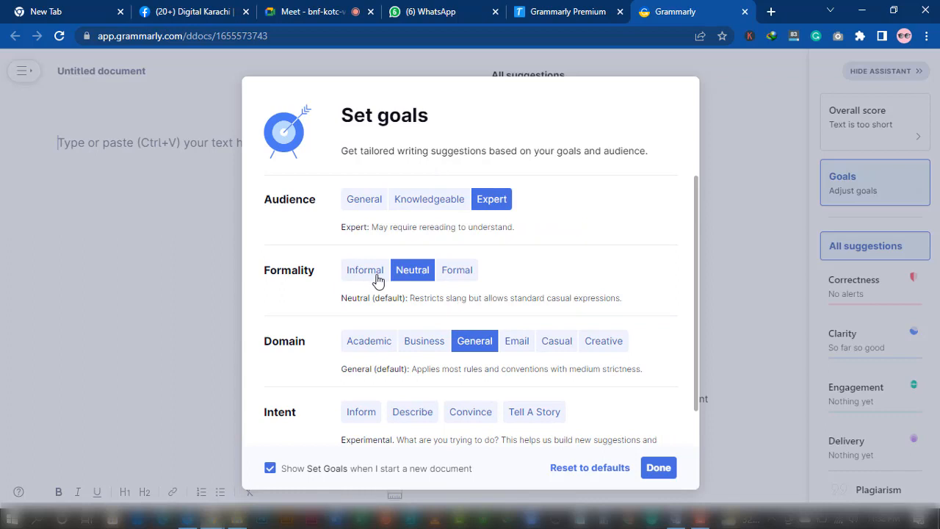
pyautogui.click(461, 271)
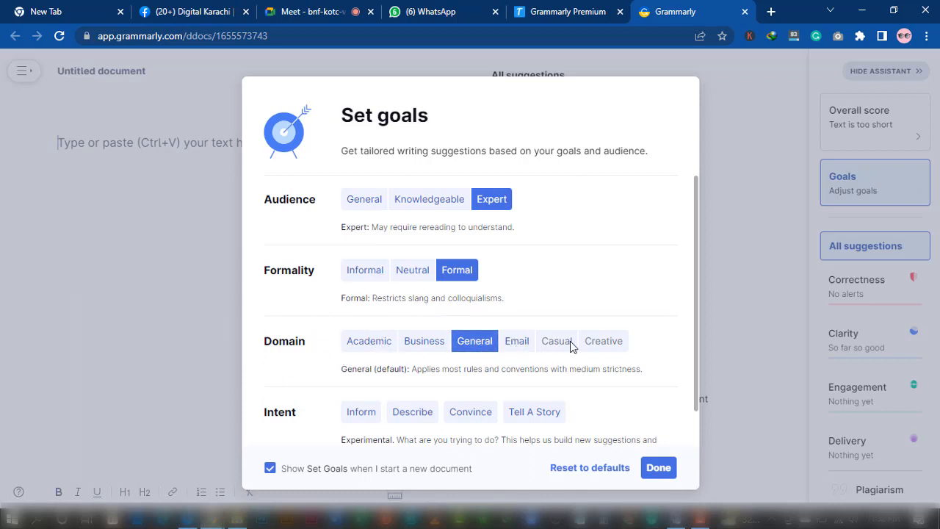
pyautogui.click(433, 346)
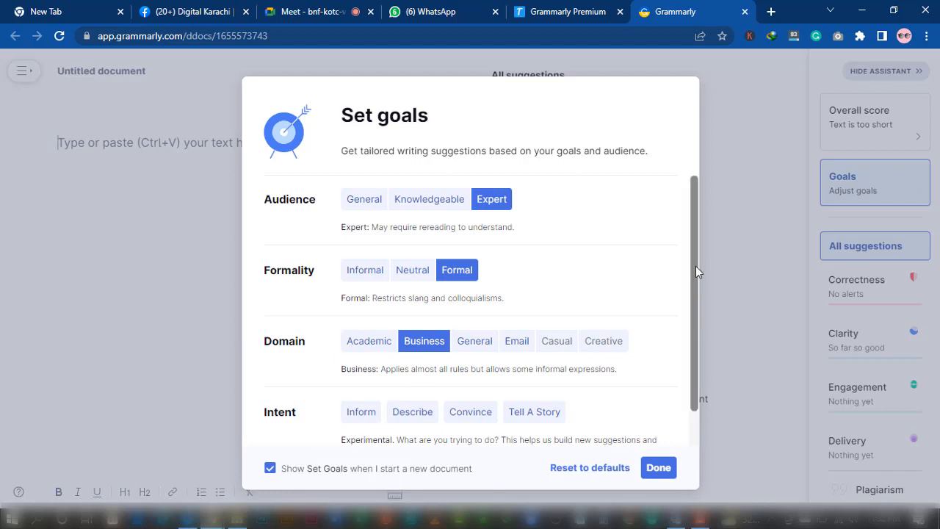
pyautogui.scroll(-1, 696, 268)
pyautogui.click(700, 359)
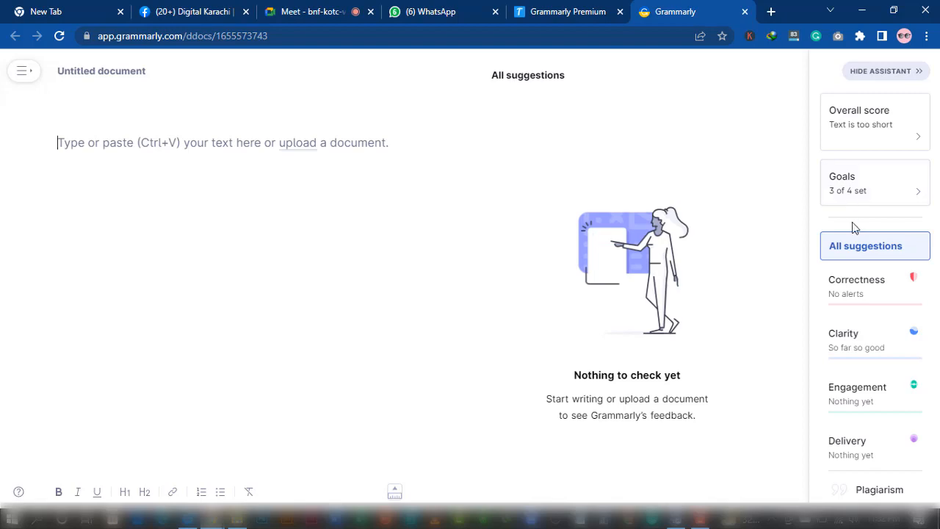
# Add Convince as the intent so all four writing goals are set
pyautogui.click(852, 199)
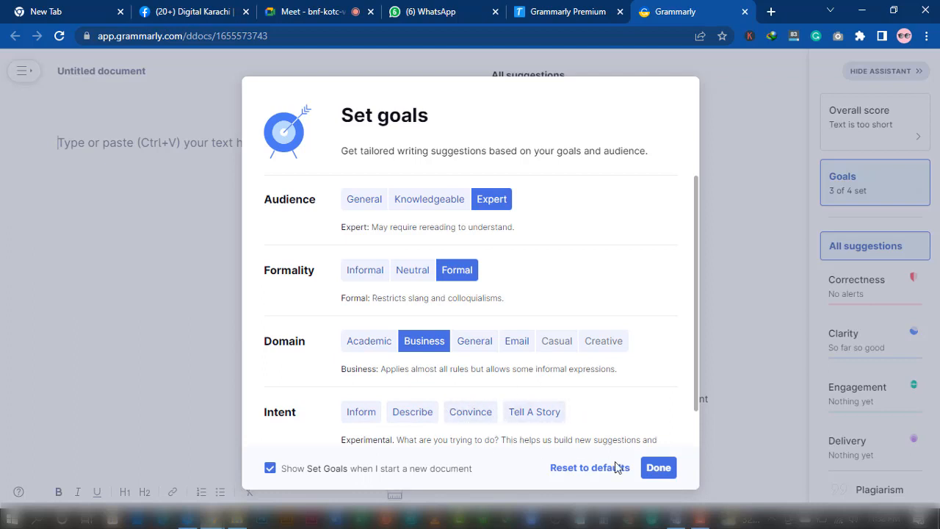
pyautogui.click(483, 415)
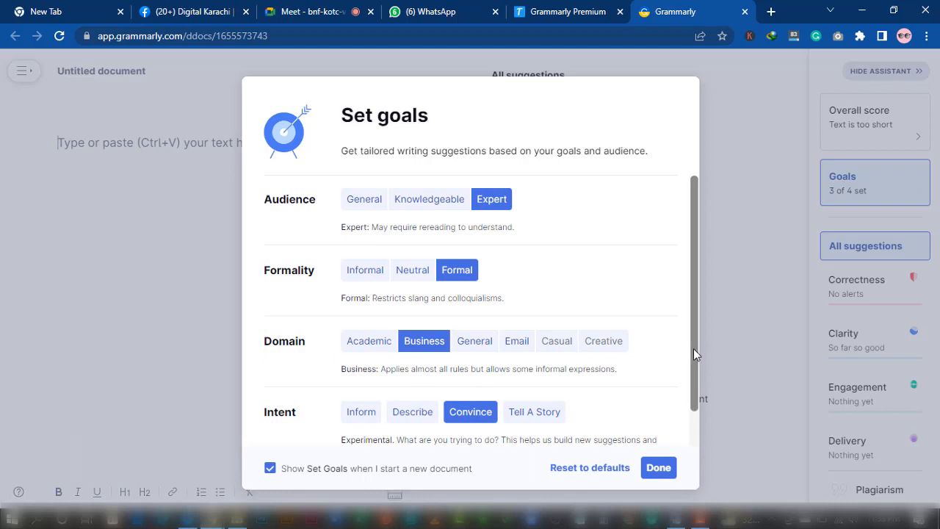
pyautogui.moveTo(693, 348); pyautogui.dragTo(691, 410)
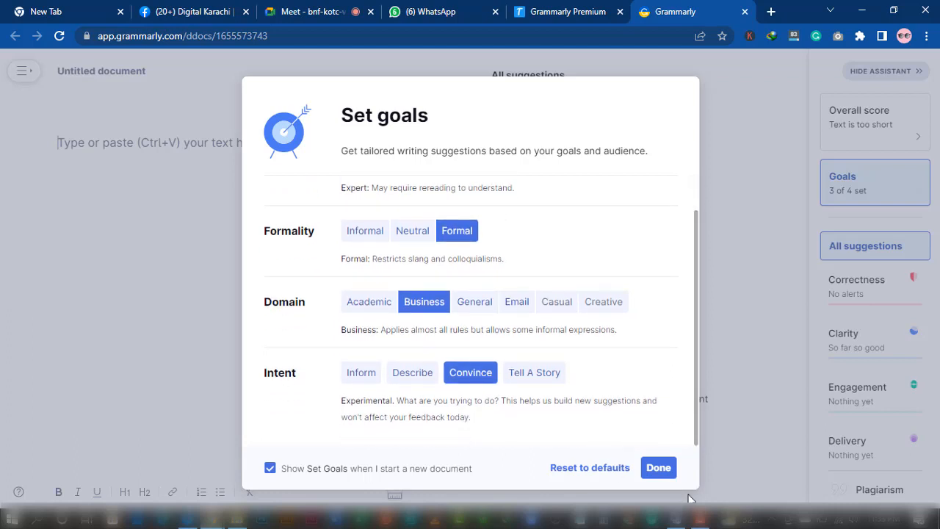
pyautogui.click(659, 470)
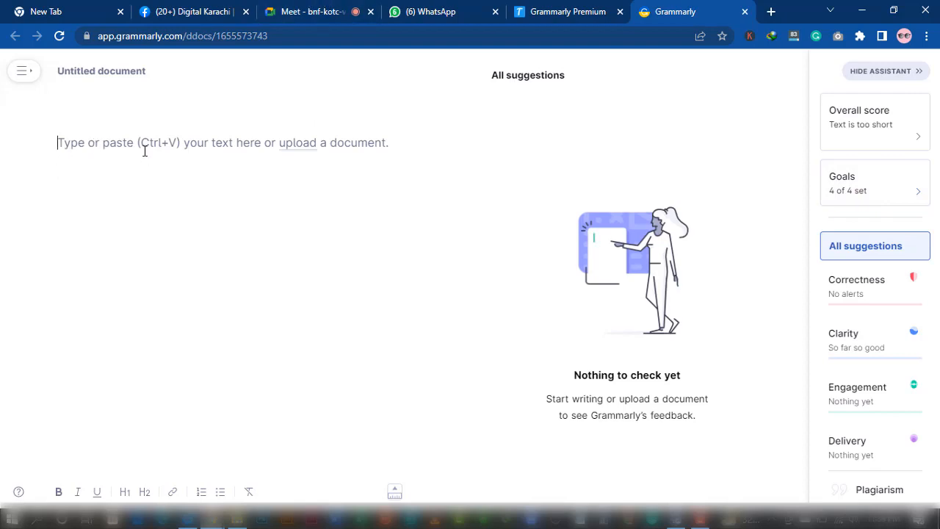
# Paste the gig description into the document and close the goals dialog, showing 24 suggestions
pyautogui.hotkey('ctrl', 'v')
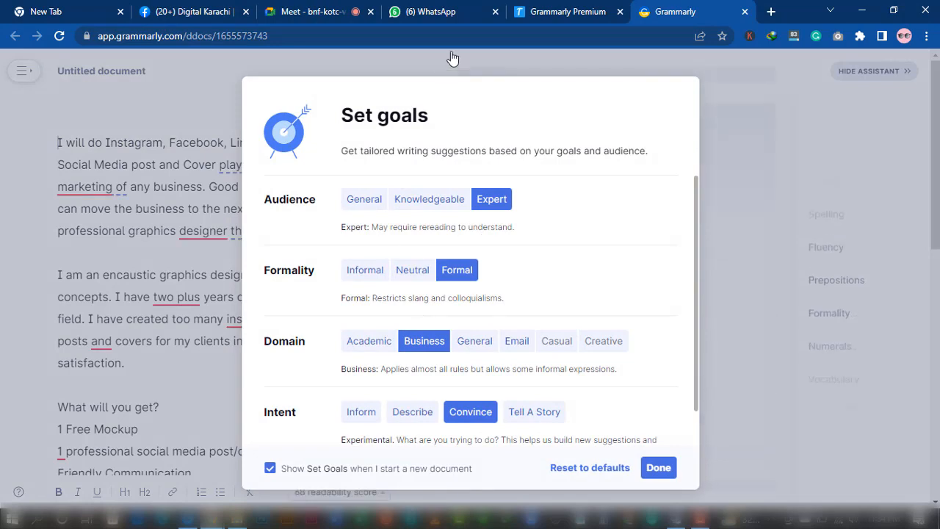
pyautogui.click(659, 467)
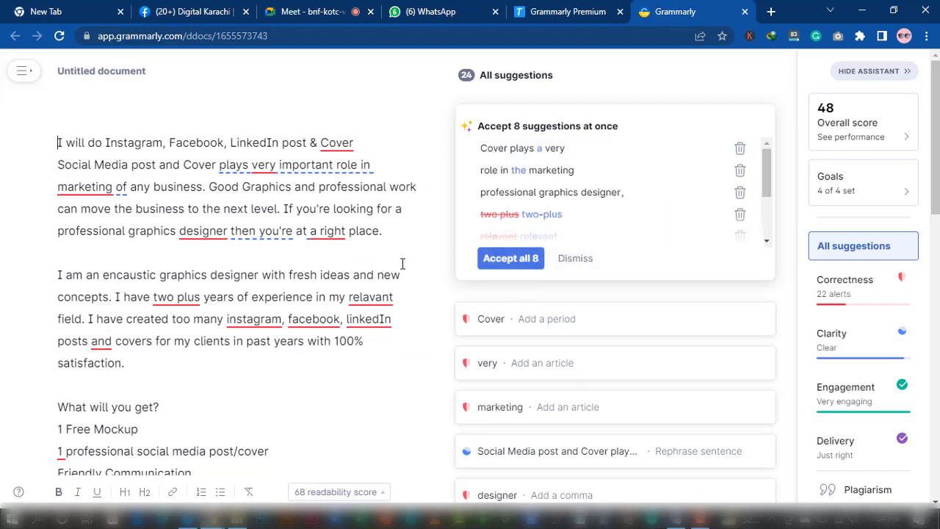
# Accept the 8 quick fixes, the period after Cover, 'posts', 'the right', and 'Facebook'
pyautogui.click(506, 260)
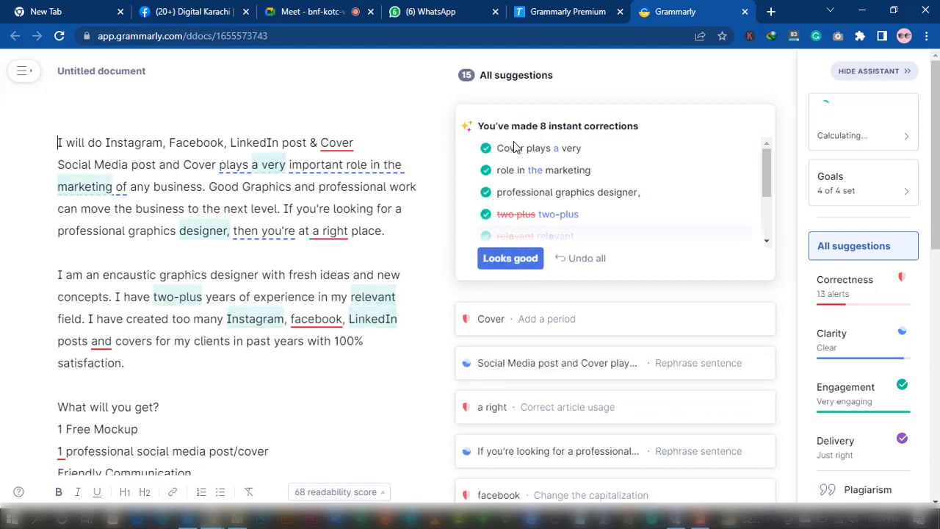
pyautogui.click(506, 260)
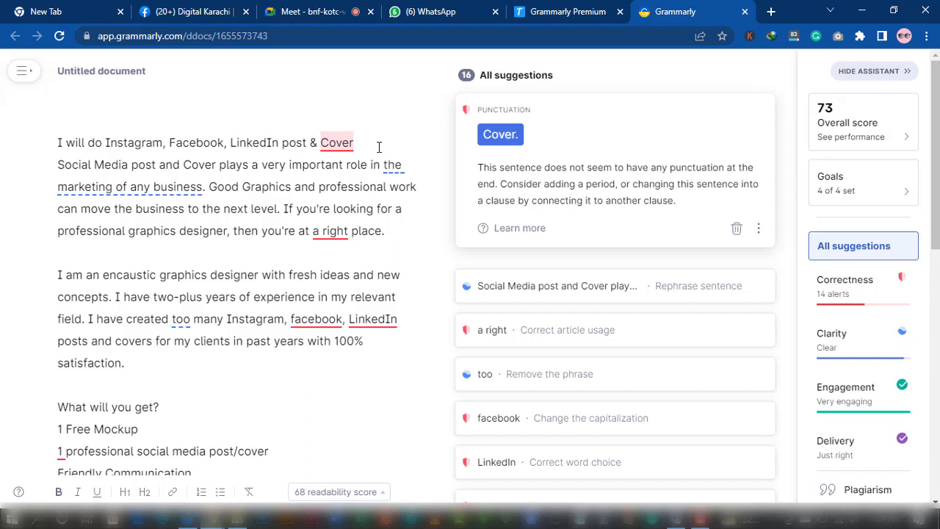
pyautogui.click(500, 135)
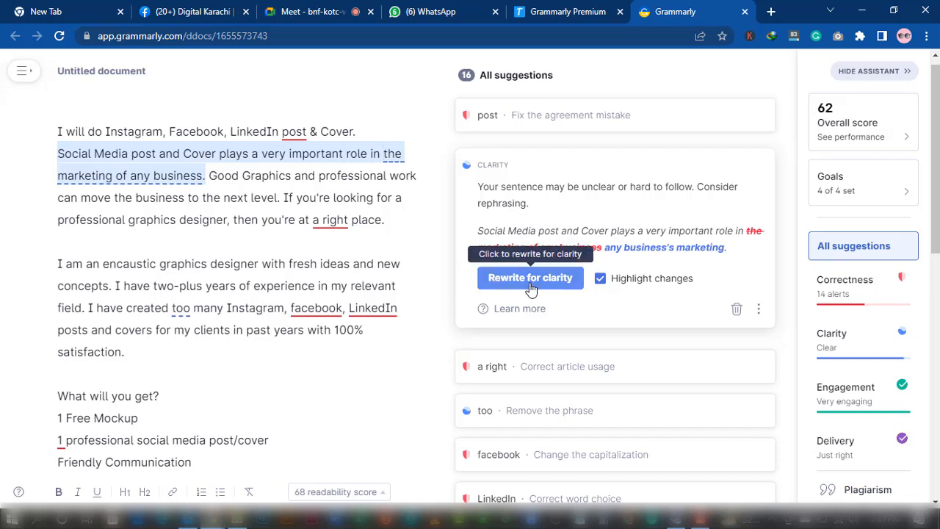
pyautogui.click(530, 279)
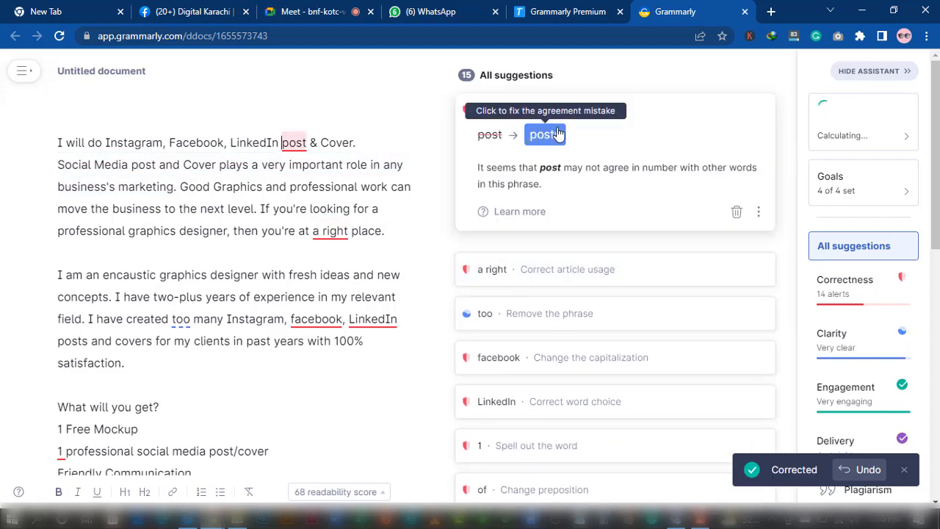
pyautogui.click(556, 134)
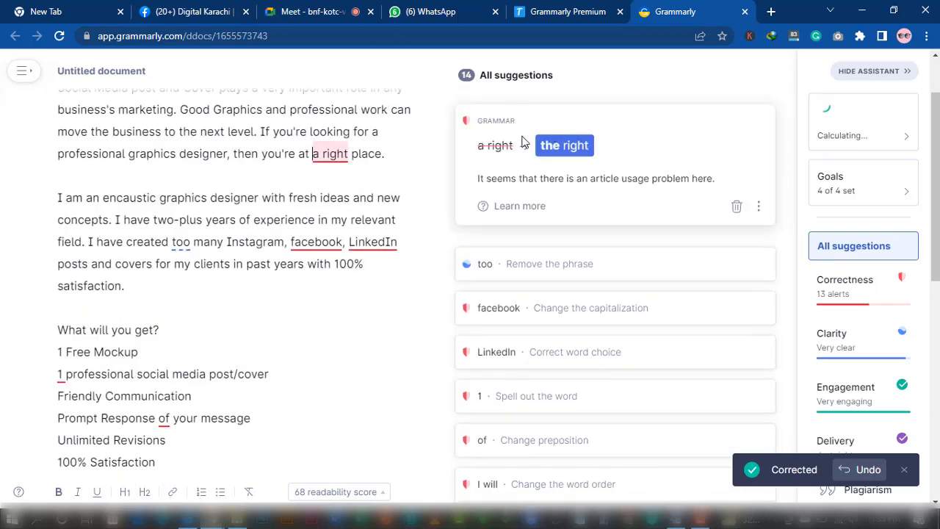
pyautogui.click(563, 147)
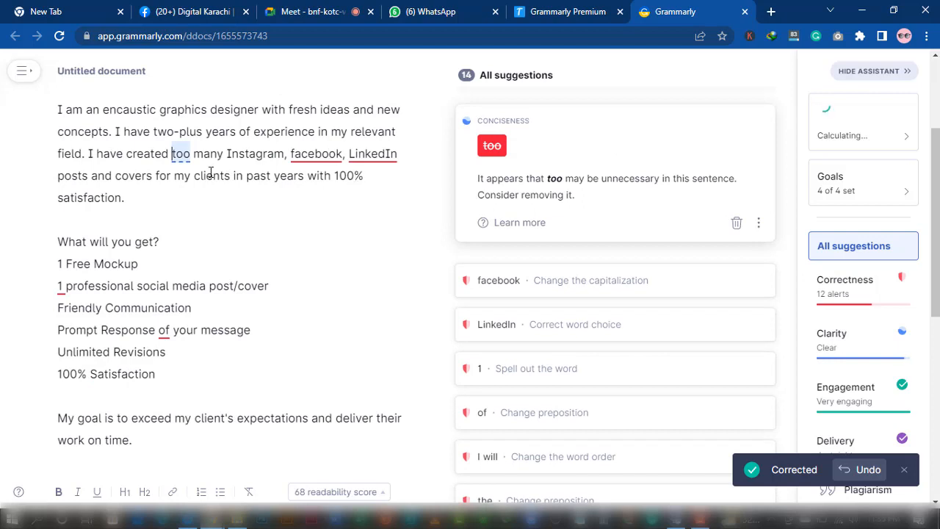
pyautogui.click(490, 144)
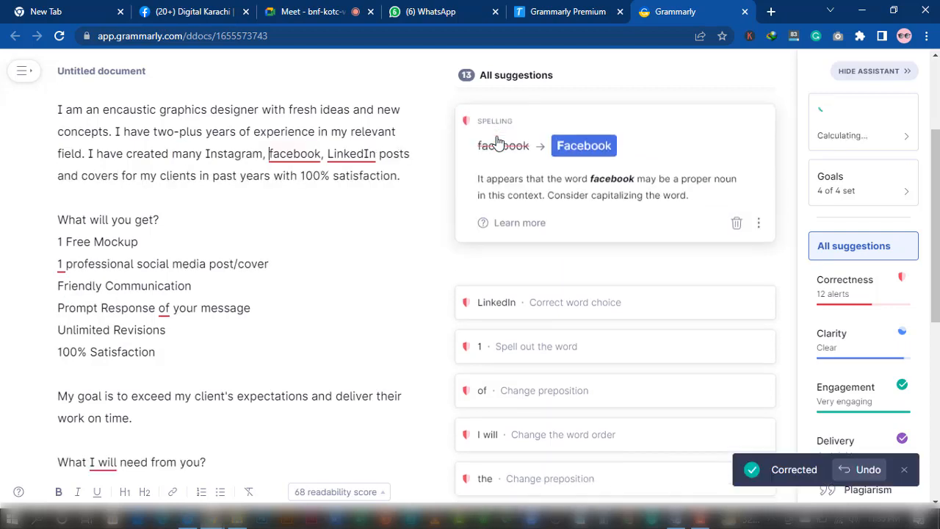
pyautogui.click(600, 145)
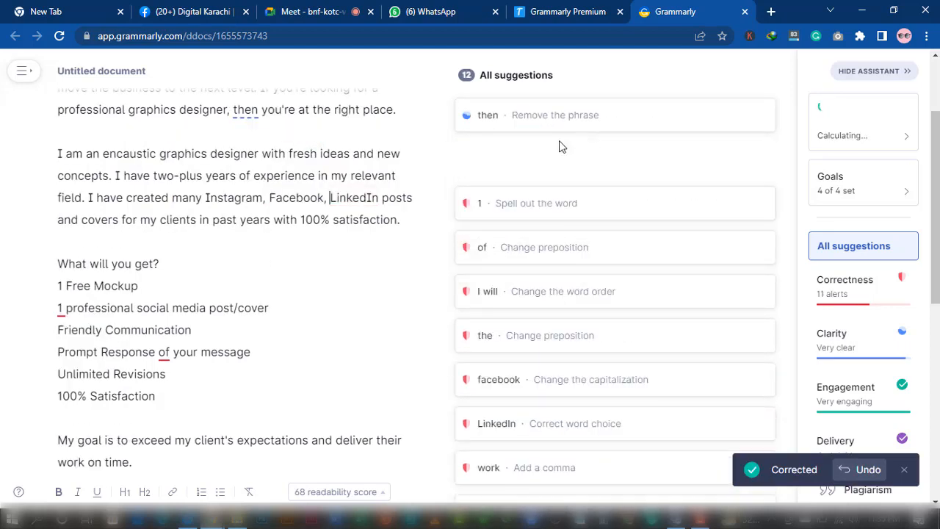
# Remove 'then', end the list with 'and LinkedIn', and change 'concepts. I' to 'concepts, and I'
pyautogui.click(487, 123)
pyautogui.click(497, 148)
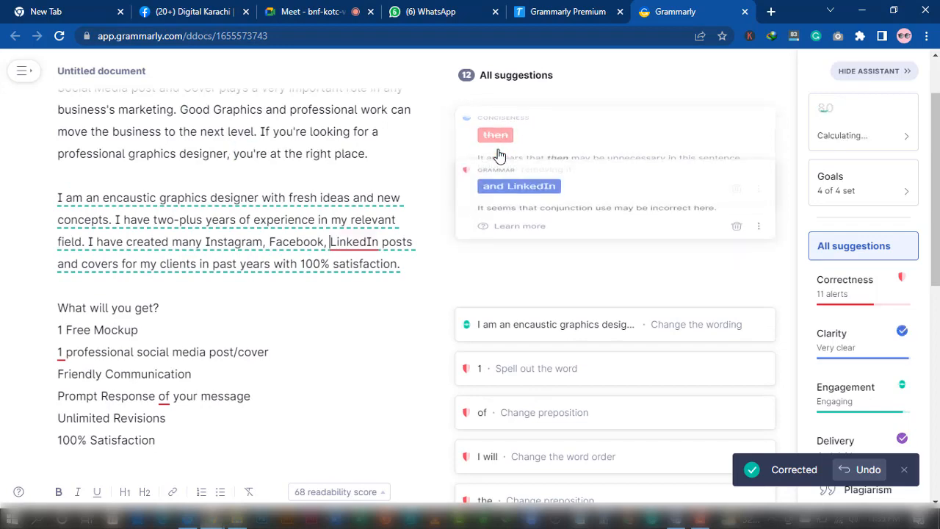
pyautogui.click(506, 147)
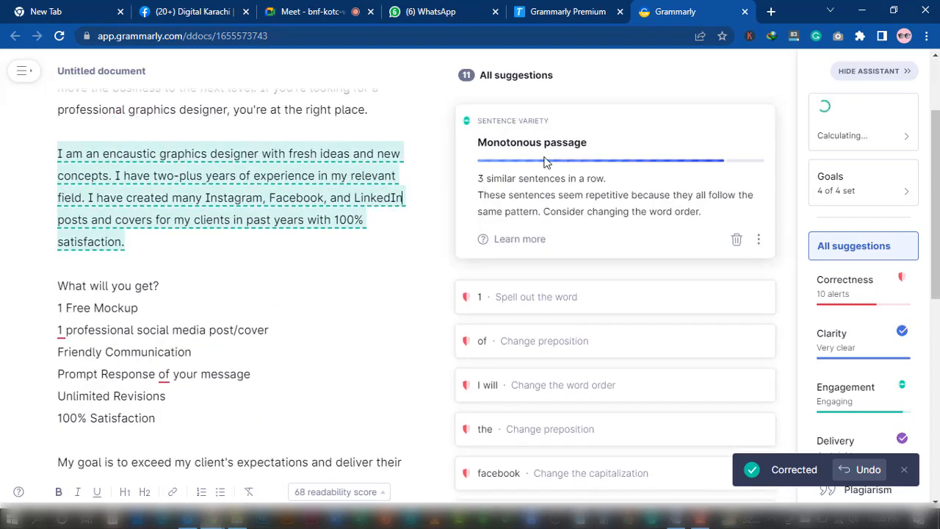
pyautogui.click(117, 177)
pyautogui.press('BackSpace')
pyautogui.press('BackSpace')
pyautogui.write(', and')
pyautogui.click(730, 126)
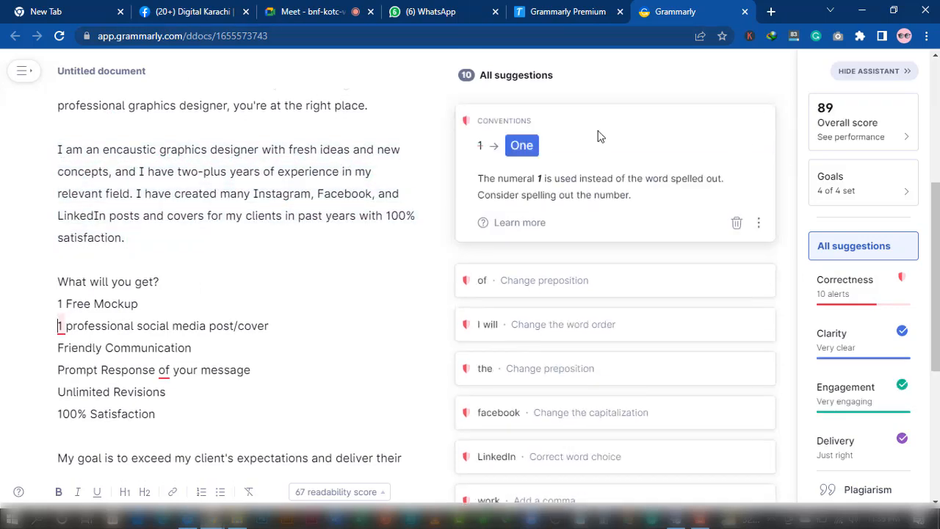
# Dismiss '1 → One' and accept the remaining word, comma, semicolon and capitalization fixes
pyautogui.click(737, 222)
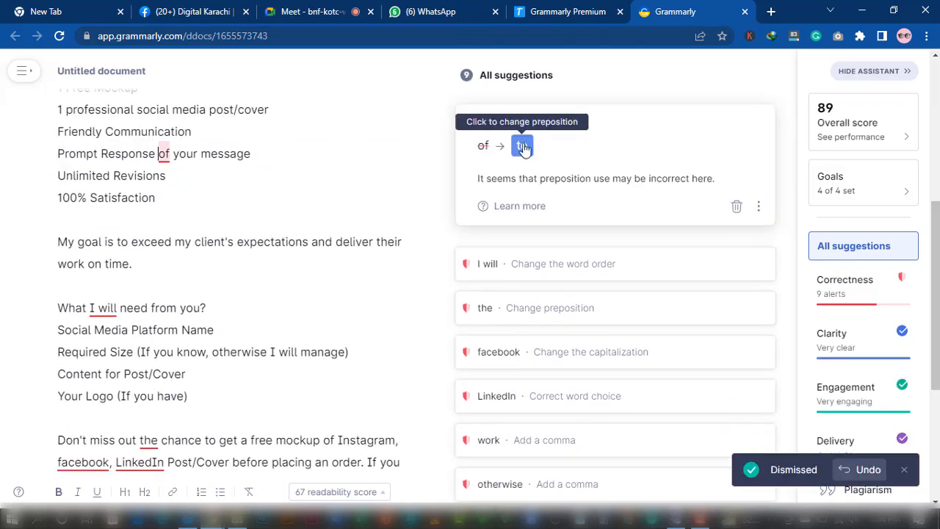
pyautogui.click(523, 147)
pyautogui.click(550, 147)
pyautogui.click(503, 149)
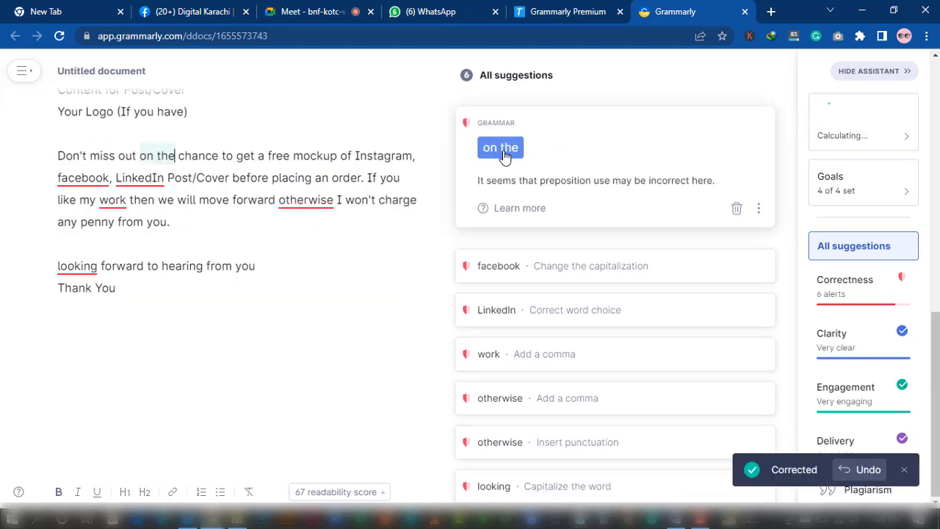
pyautogui.click(505, 153)
pyautogui.click(514, 197)
pyautogui.click(507, 209)
pyautogui.click(507, 262)
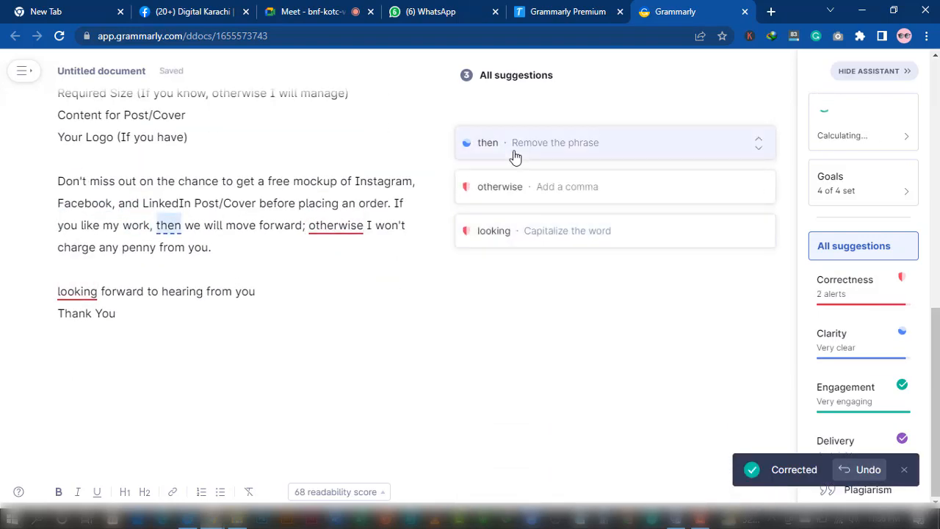
pyautogui.click(515, 156)
pyautogui.click(488, 217)
pyautogui.click(567, 284)
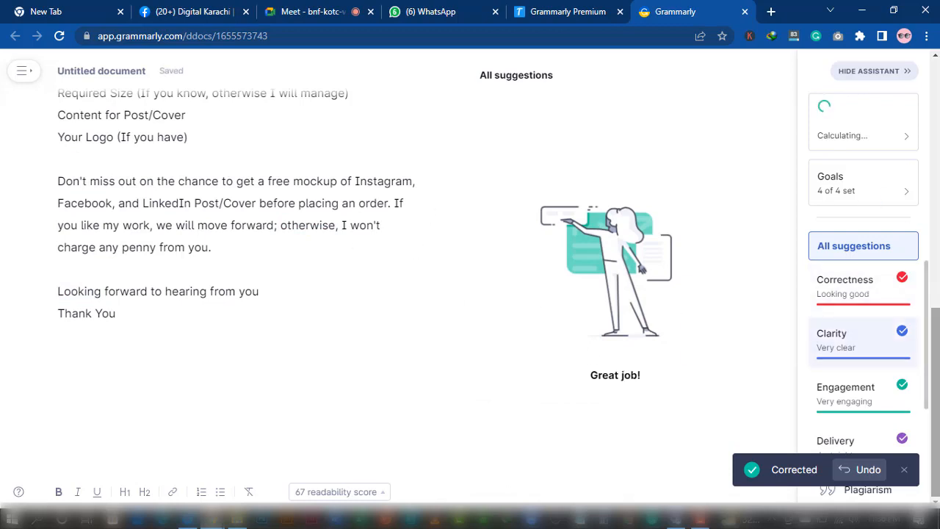
pyautogui.scroll(5, 930, 291)
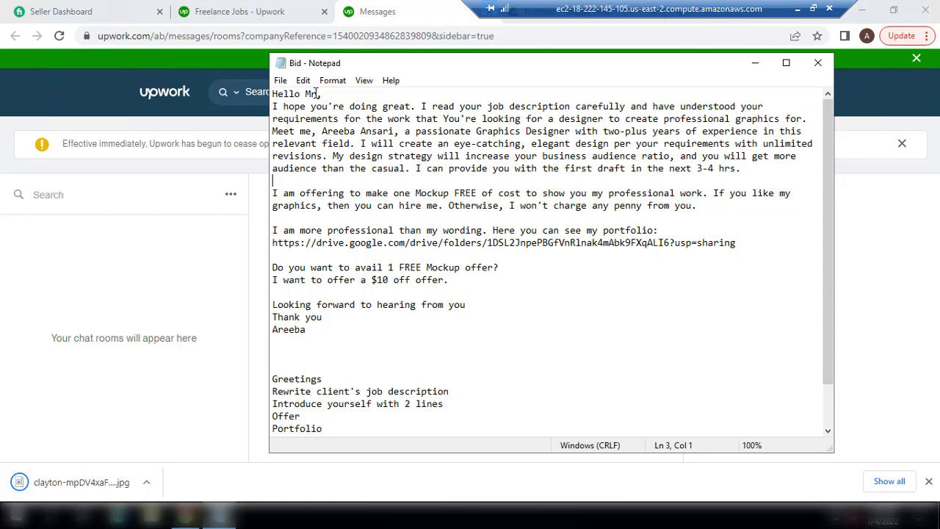
# Add a period after 'Mr' so the greeting reads 'Hello Mr. ,'
pyautogui.click(320, 93)
pyautogui.write('.')
pyautogui.click(804, 119)
# Insert and then remove a blank line above the greeting so the letter starts on line 1
pyautogui.hotkey('ctrl', 'Home')
pyautogui.press('Return')
pyautogui.press('Up')
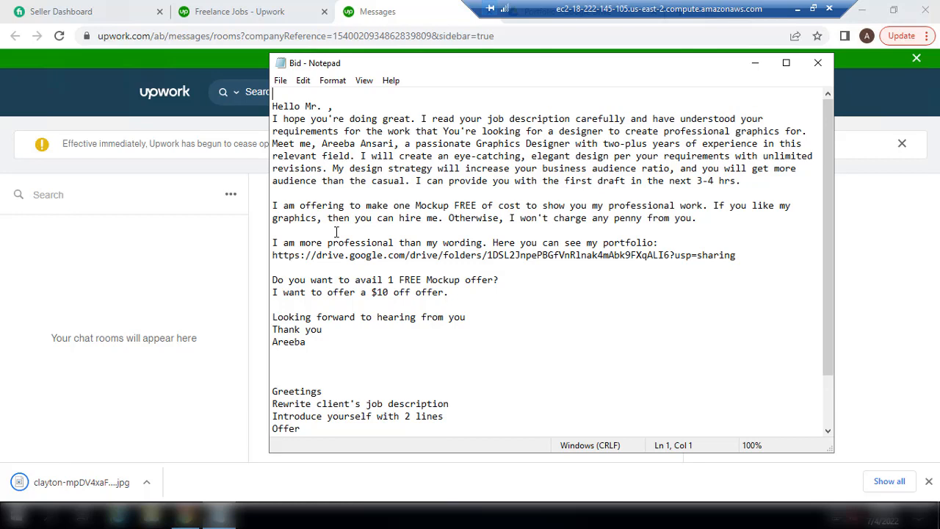
pyautogui.press('Down')
pyautogui.press('BackSpace')
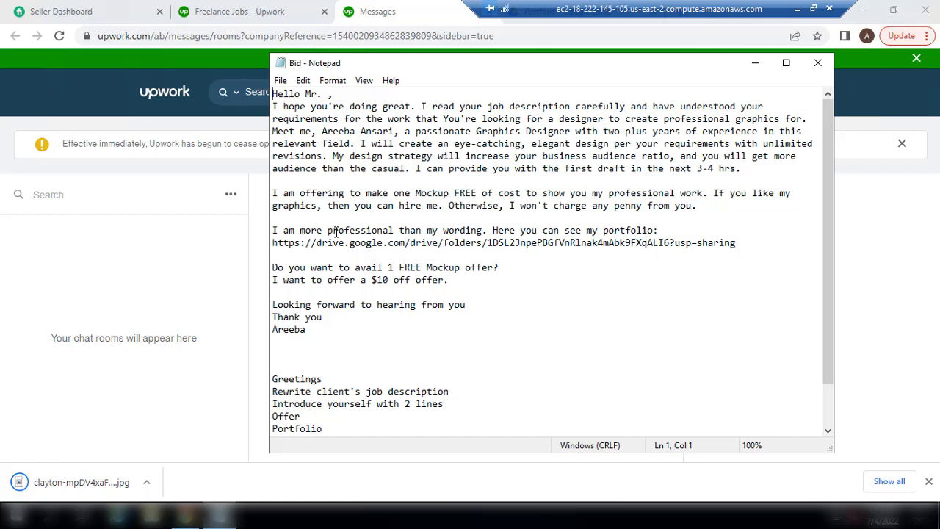
pyautogui.press('Down')
pyautogui.press('Down')
pyautogui.press('Down')
pyautogui.moveTo(412, 168); pyautogui.dragTo(732, 160)
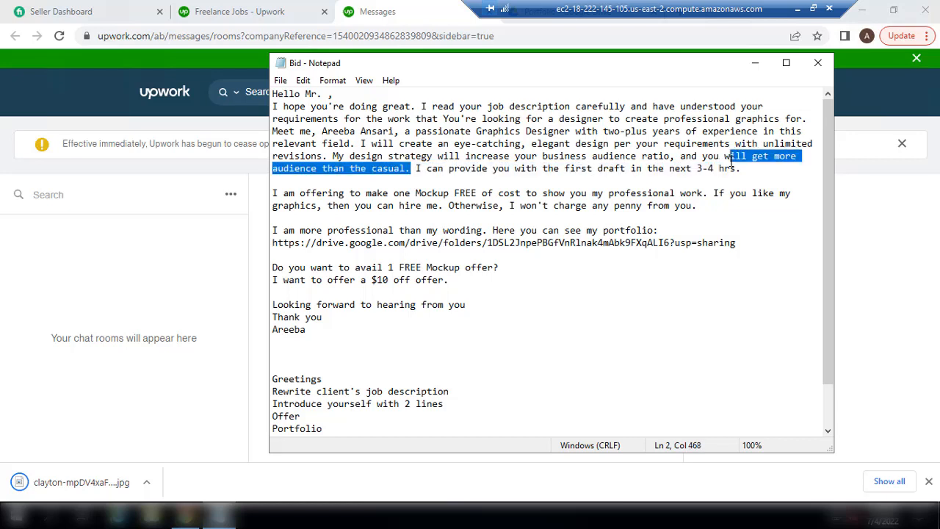
pyautogui.click(682, 178)
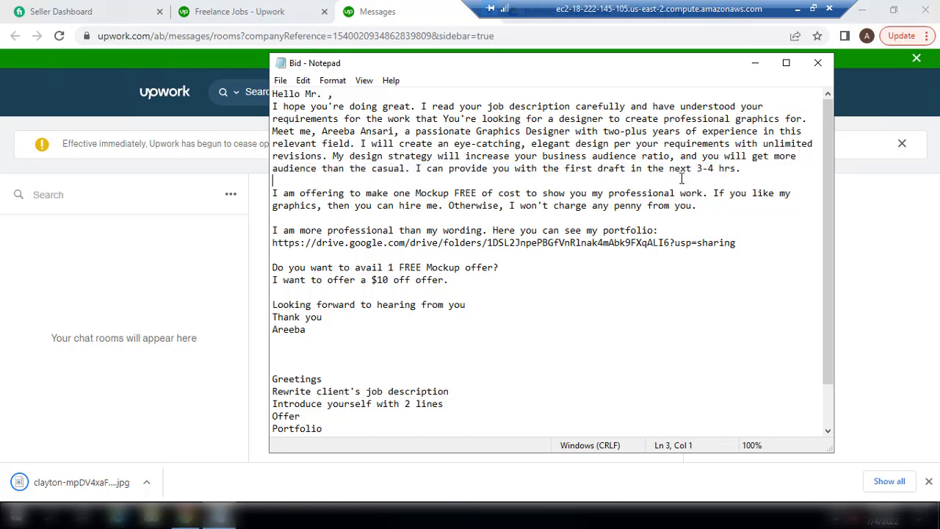
pyautogui.moveTo(697, 168); pyautogui.dragTo(716, 169)
pyautogui.click(706, 168)
pyautogui.moveTo(416, 167); pyautogui.dragTo(748, 169)
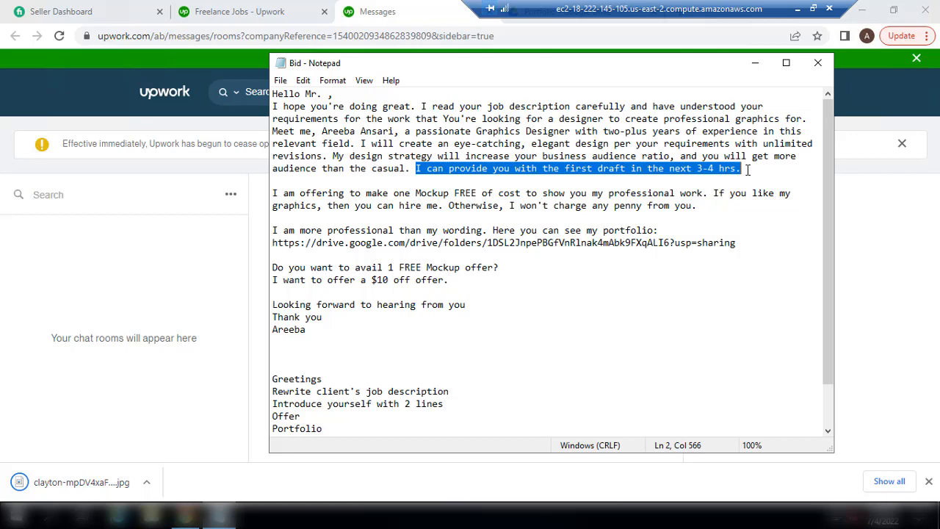
pyautogui.click(307, 195)
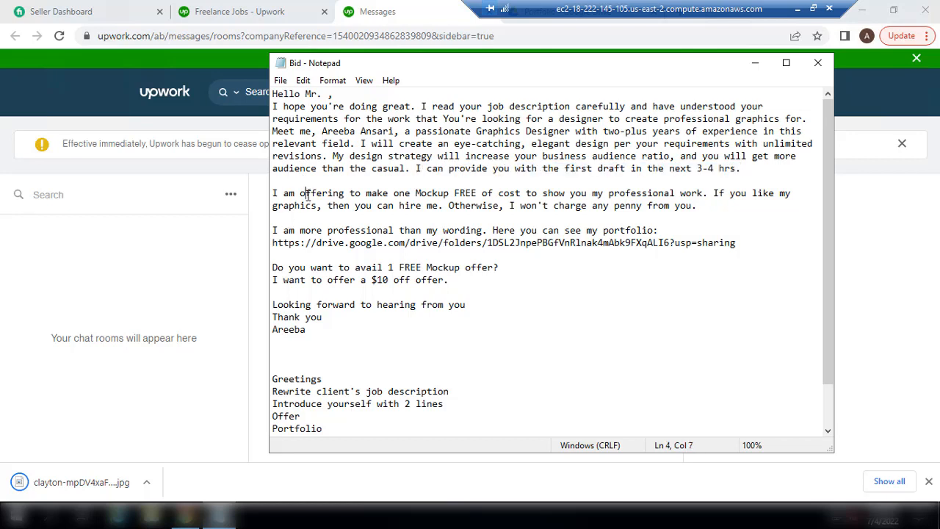
pyautogui.press('Down')
pyautogui.press('Down')
pyautogui.press('Down')
pyautogui.press('Left')
pyautogui.press('Left')
pyautogui.press('Down')
pyautogui.press('Down')
pyautogui.press('Up')
pyautogui.moveTo(737, 245); pyautogui.dragTo(680, 245)
pyautogui.click(679, 244)
# Minimise the Bid draft, look inside Drive's Portfolio folder, then select Portfolio in My Drive
pyautogui.click(755, 63)
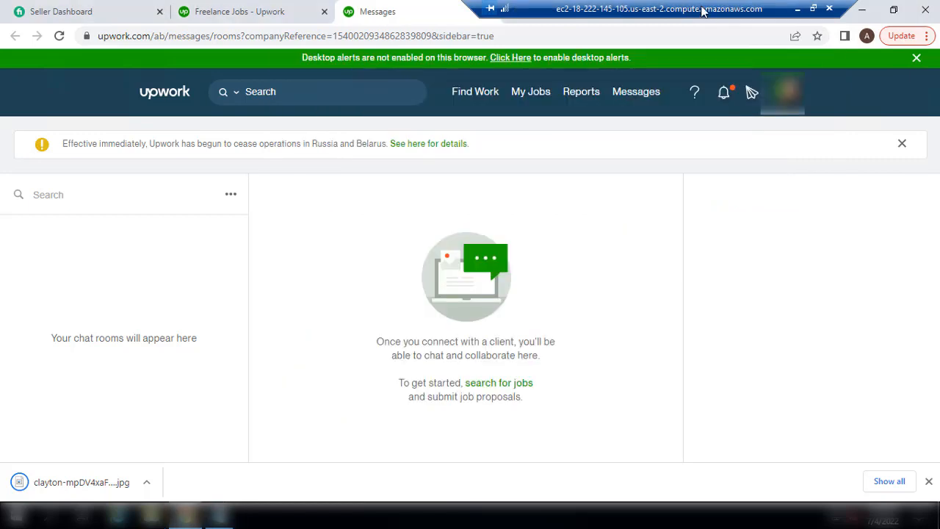
pyautogui.moveTo(683, 8); pyautogui.dragTo(226, 4)
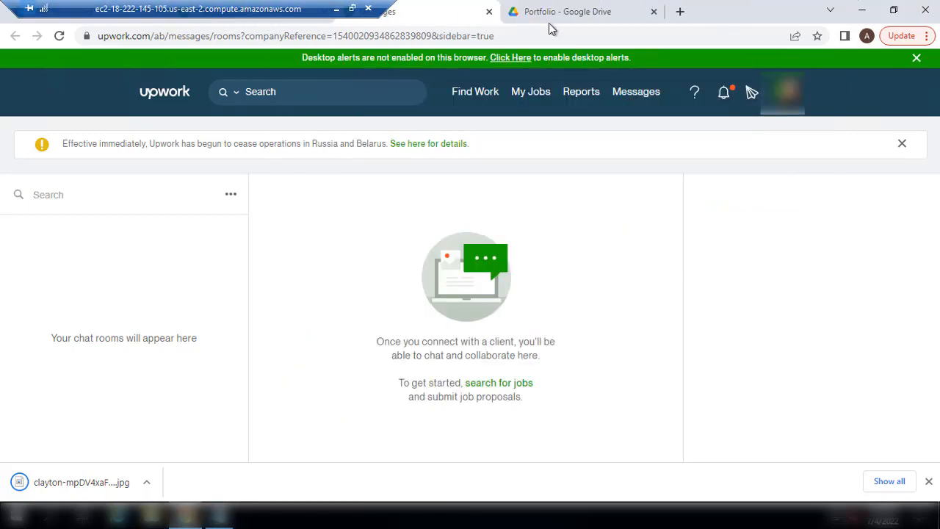
pyautogui.click(588, 9)
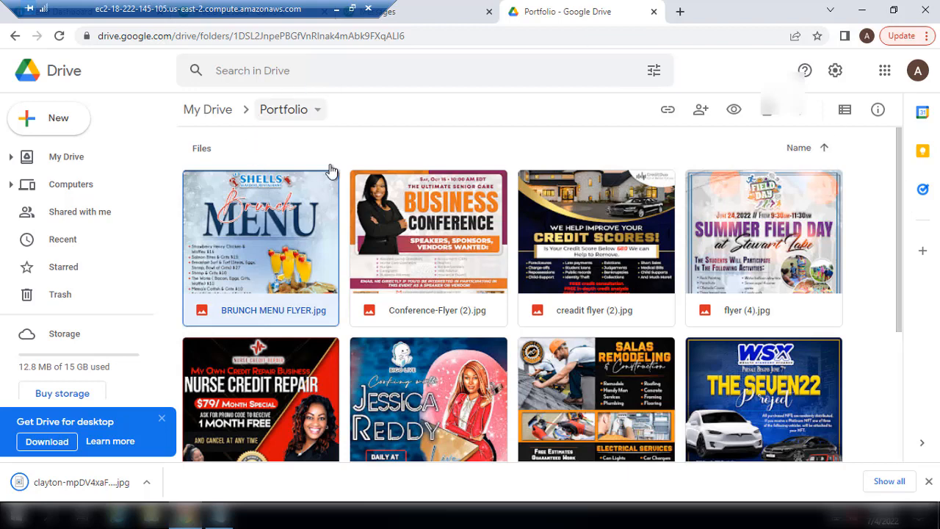
pyautogui.click(368, 235)
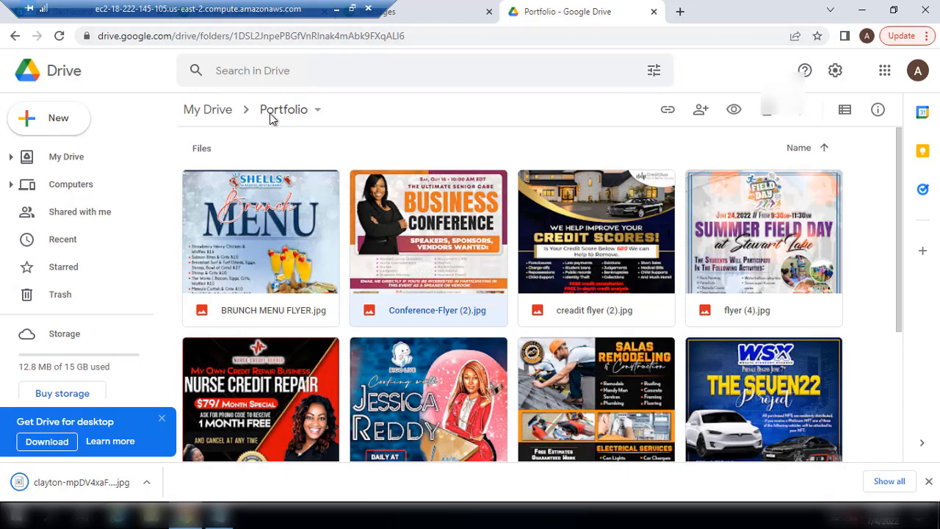
pyautogui.click(208, 112)
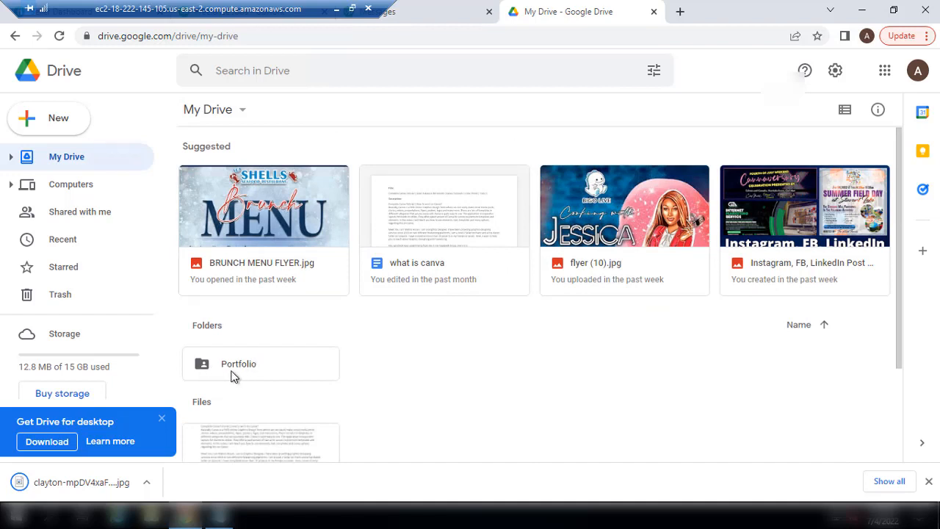
pyautogui.click(209, 357)
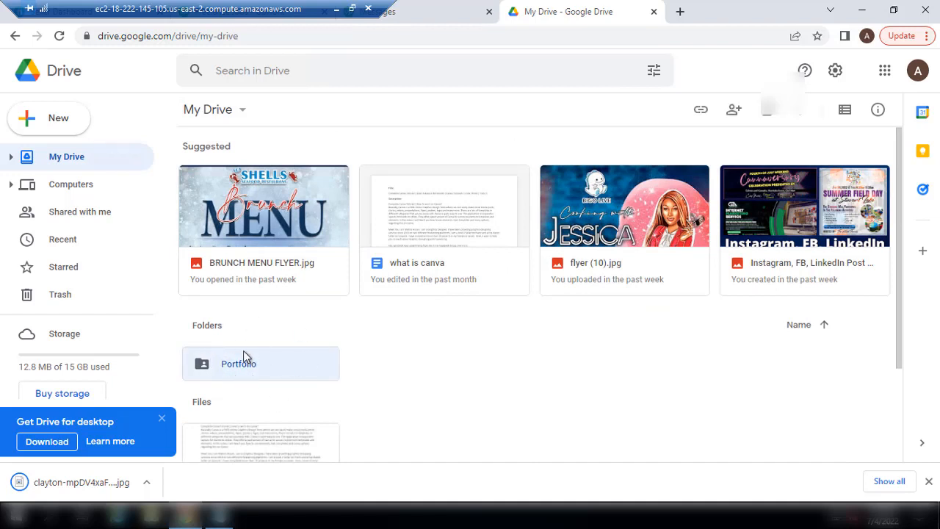
# Open Portfolio's sharing settings, set general access to Restricted and copy the link
pyautogui.click(700, 111)
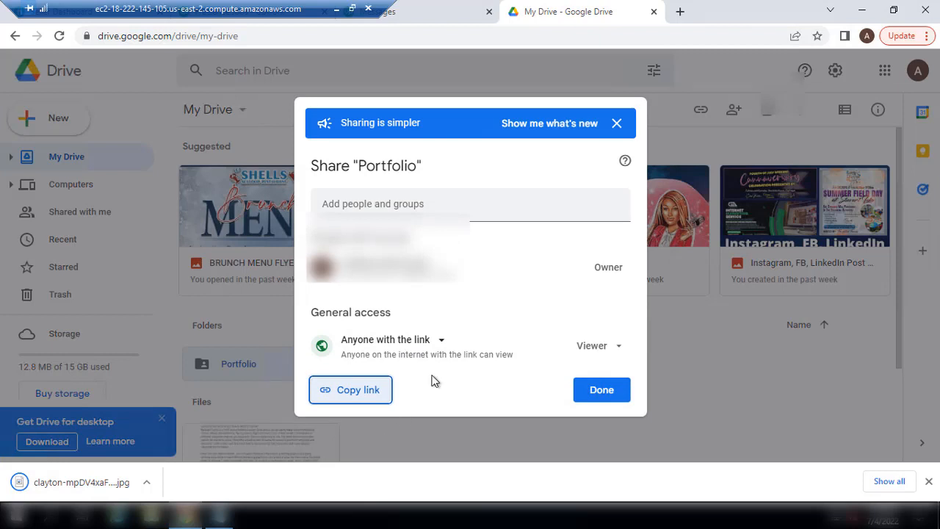
pyautogui.click(445, 345)
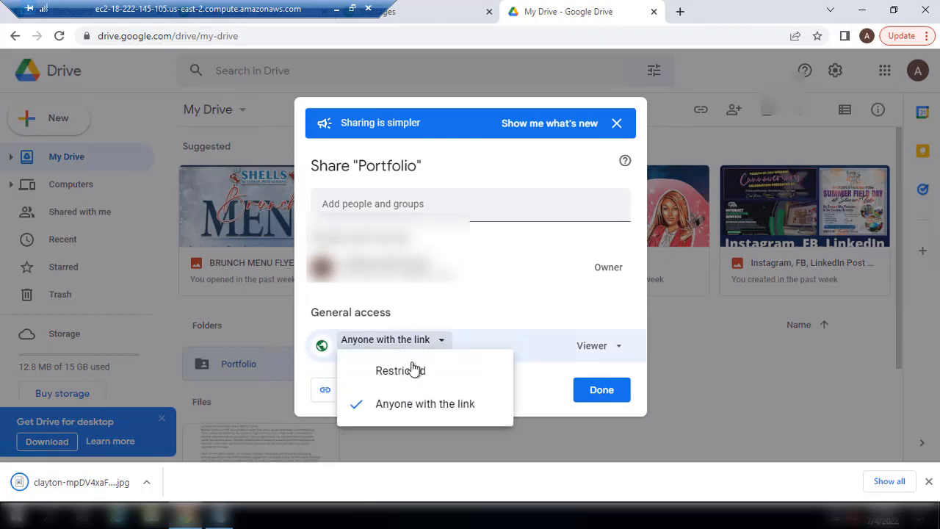
pyautogui.click(395, 364)
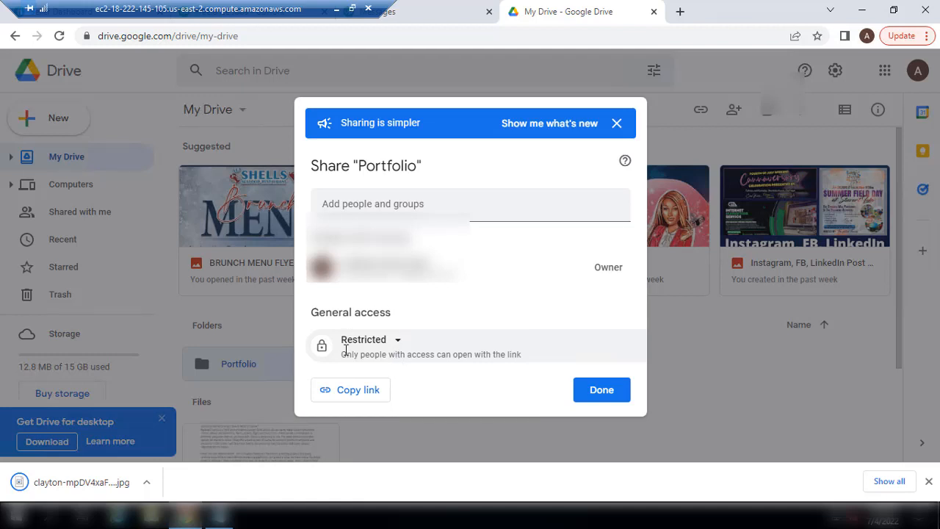
pyautogui.click(329, 399)
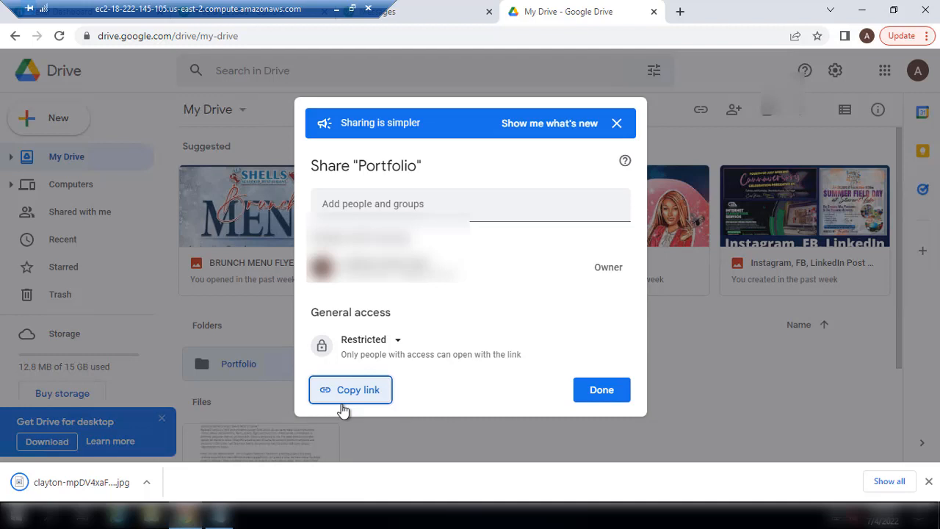
# Change access to 'Anyone with the link' as Viewer, copy the link, and return to Notepad
pyautogui.click(397, 351)
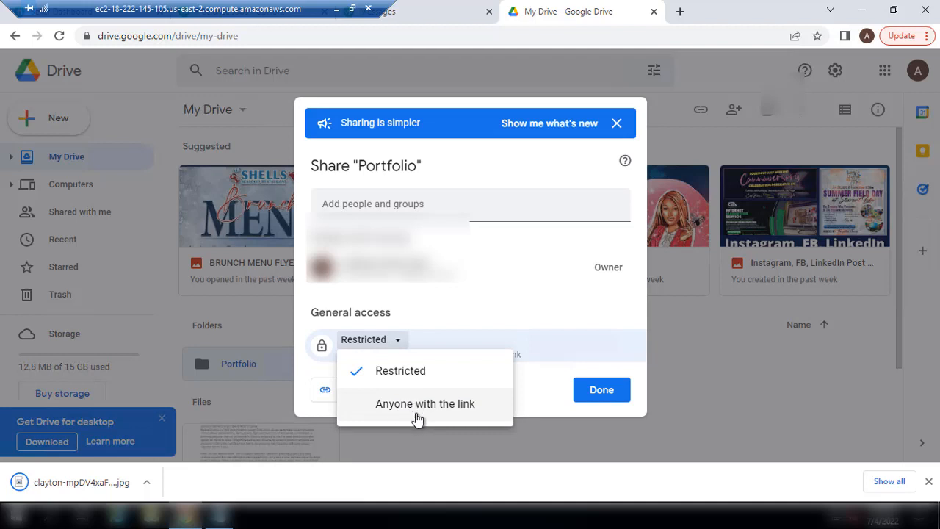
pyautogui.click(390, 407)
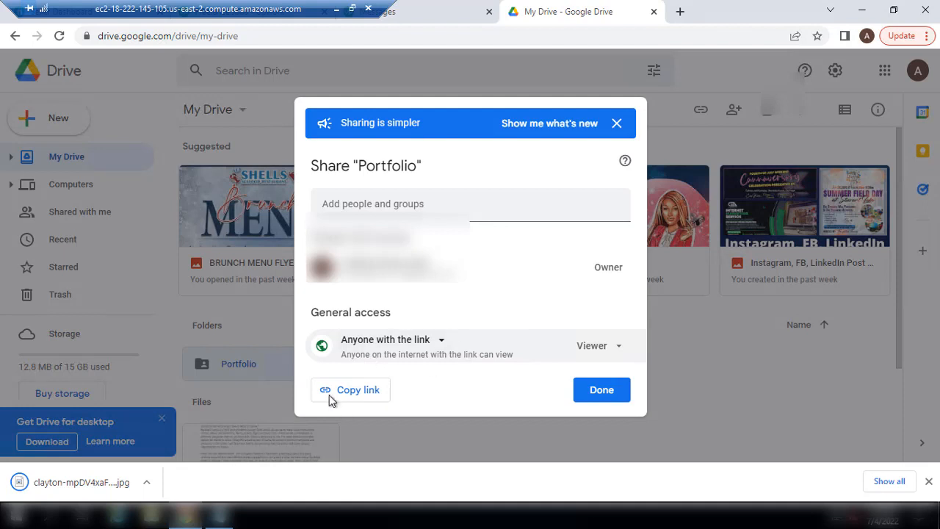
pyautogui.click(358, 397)
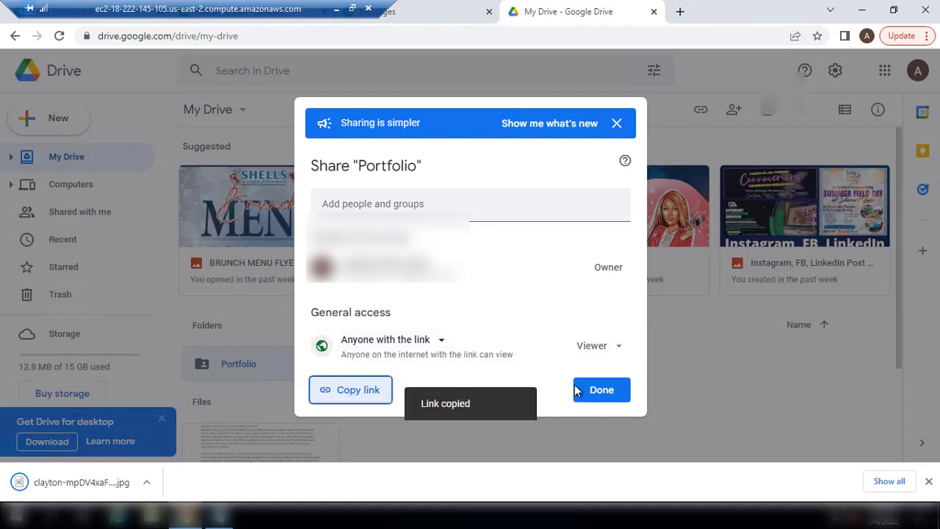
pyautogui.click(601, 390)
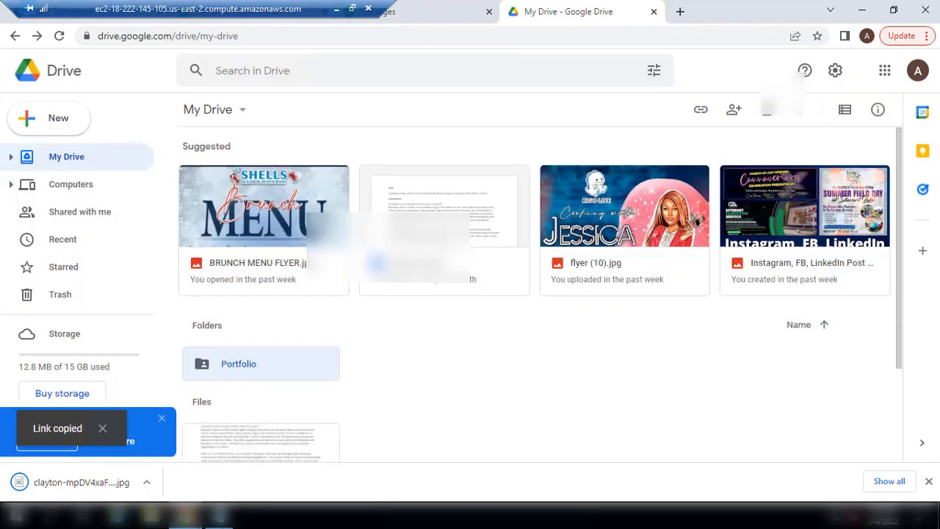
pyautogui.click(220, 516)
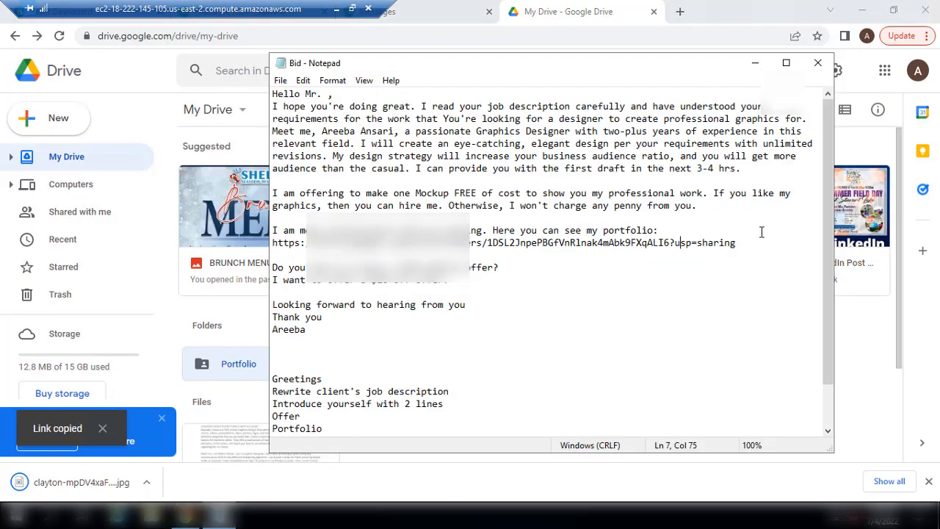
# Replace the old portfolio URL line with the copied Drive folder link
pyautogui.press('End')
pyautogui.hotkey('shift', 'Up')
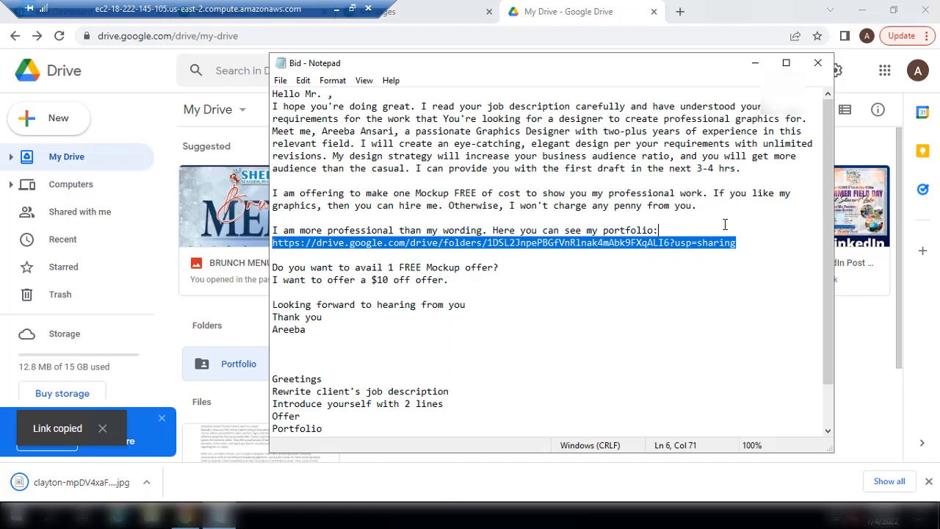
pyautogui.press('Delete')
pyautogui.press('Right')
pyautogui.hotkey('ctrl', 'v')
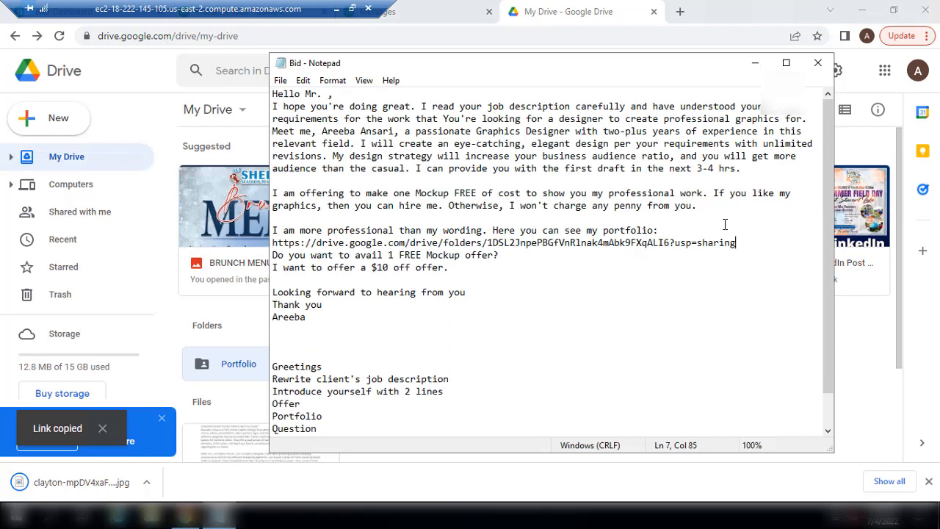
pyautogui.press('Return')
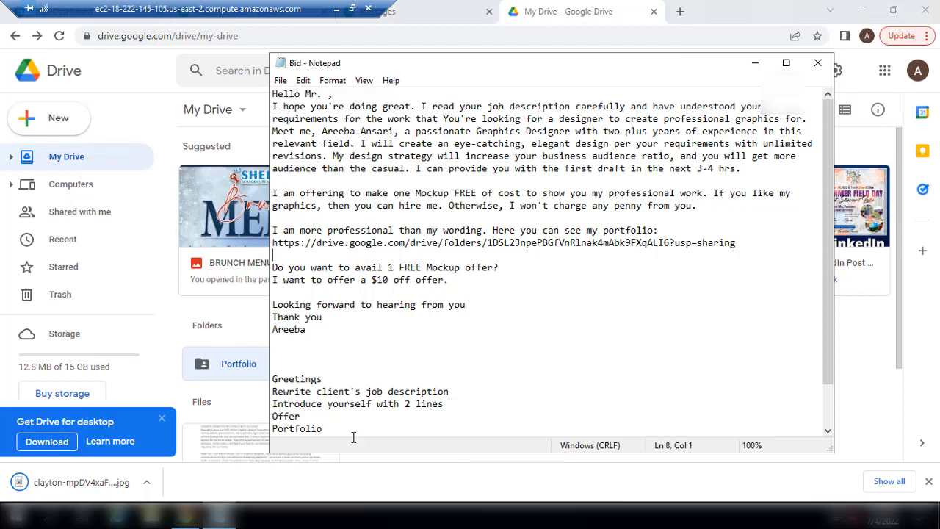
# Delete the outline notes and trailing empty lines, then select the whole proposal and minimise Notepad
pyautogui.moveTo(272, 379); pyautogui.dragTo(362, 481)
pyautogui.press('BackSpace')
pyautogui.press('BackSpace')
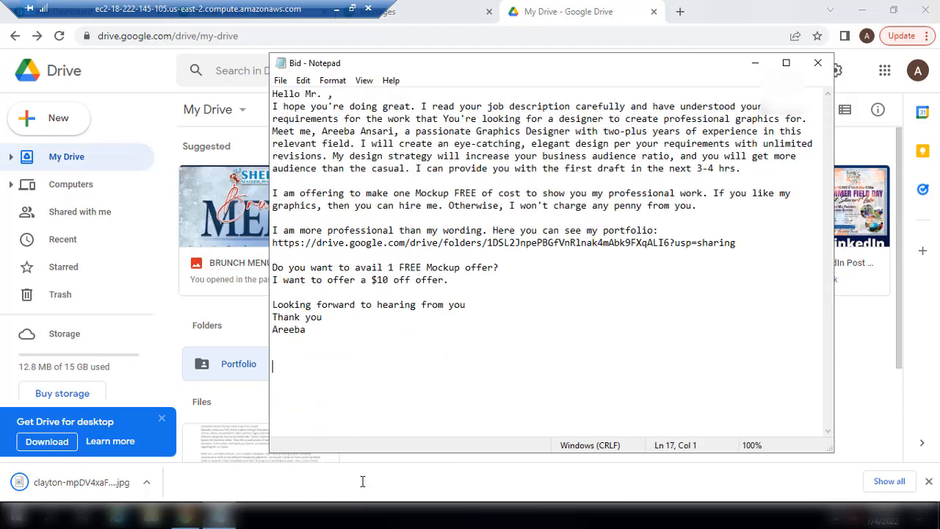
pyautogui.press('BackSpace')
pyautogui.press('BackSpace')
pyautogui.press('BackSpace')
pyautogui.hotkey('ctrl', 'a')
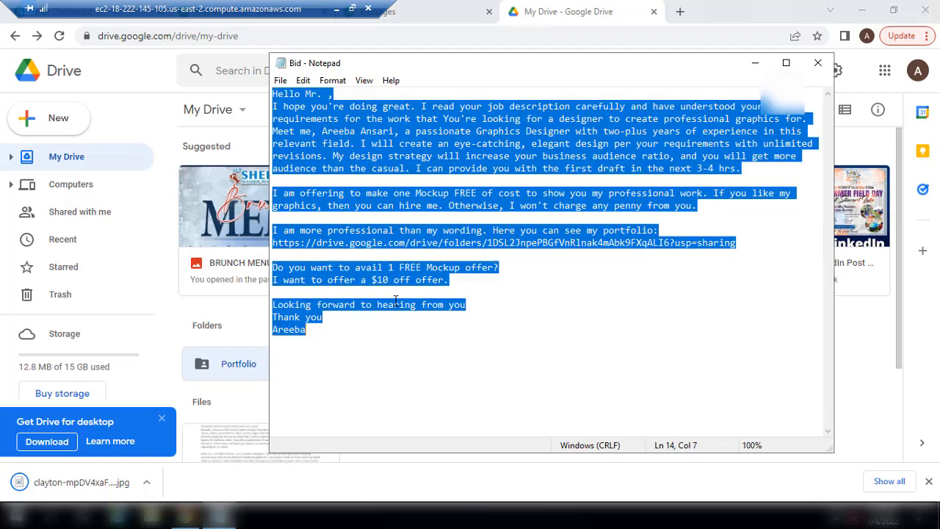
pyautogui.click(755, 69)
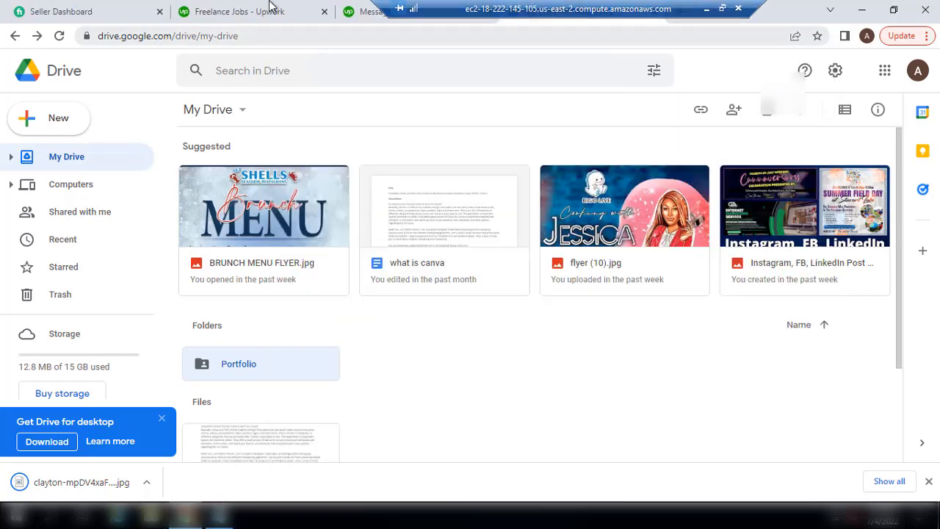
# Show Upwork job results from payment-verified clients, sorted by Newest (118,034 jobs), and reload
pyautogui.click(270, 9)
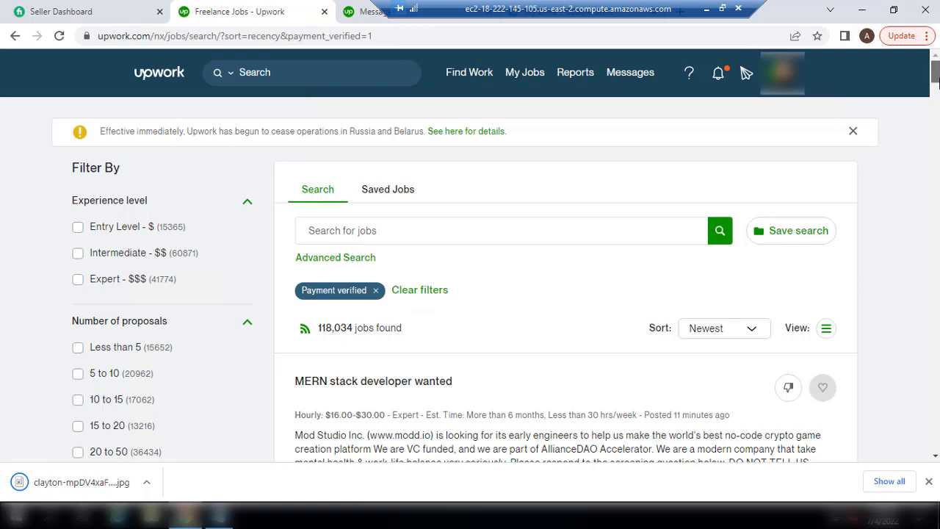
pyautogui.scroll(-1, 938, 79)
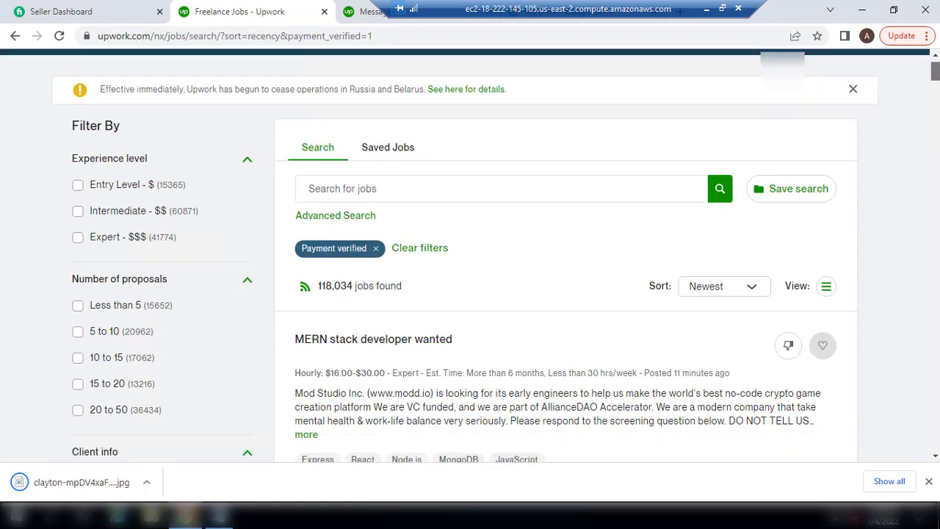
pyautogui.scroll(-1, 723, 371)
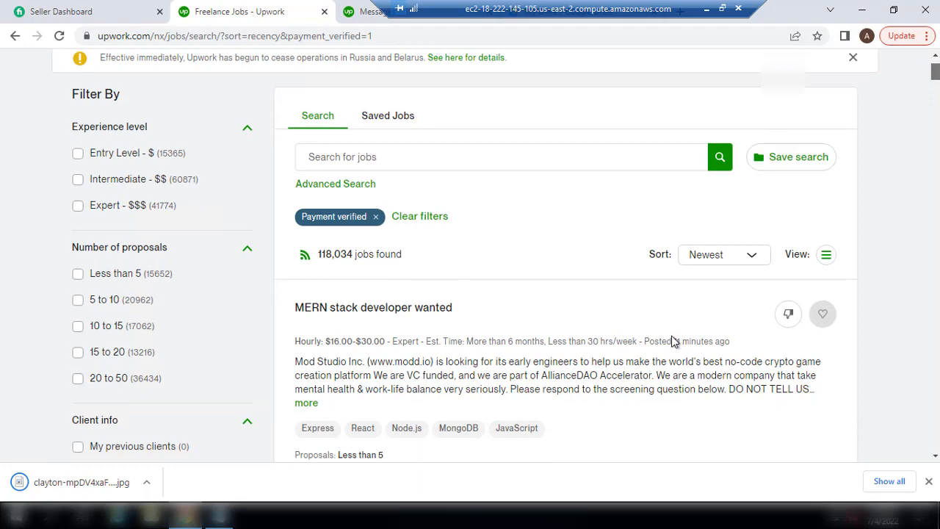
pyautogui.scroll(-2, 937, 76)
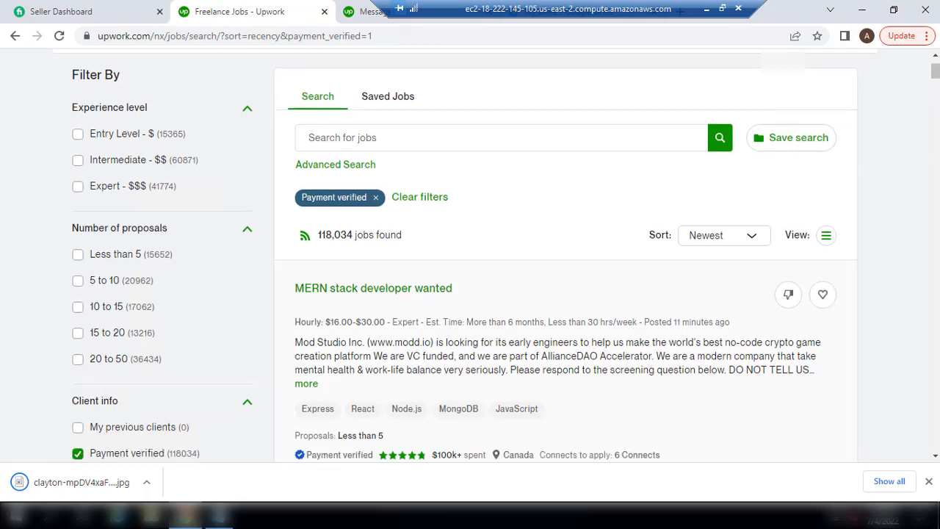
pyautogui.scroll(-5, 648, 320)
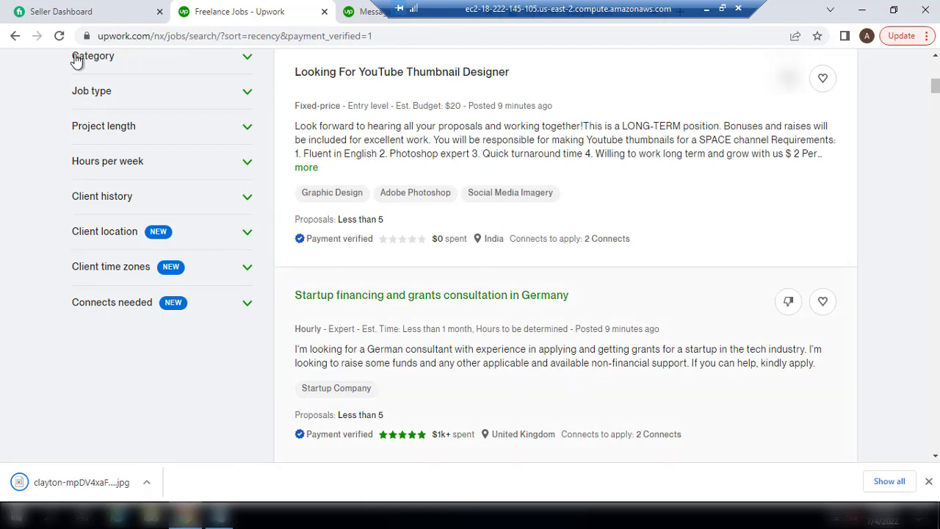
pyautogui.click(61, 36)
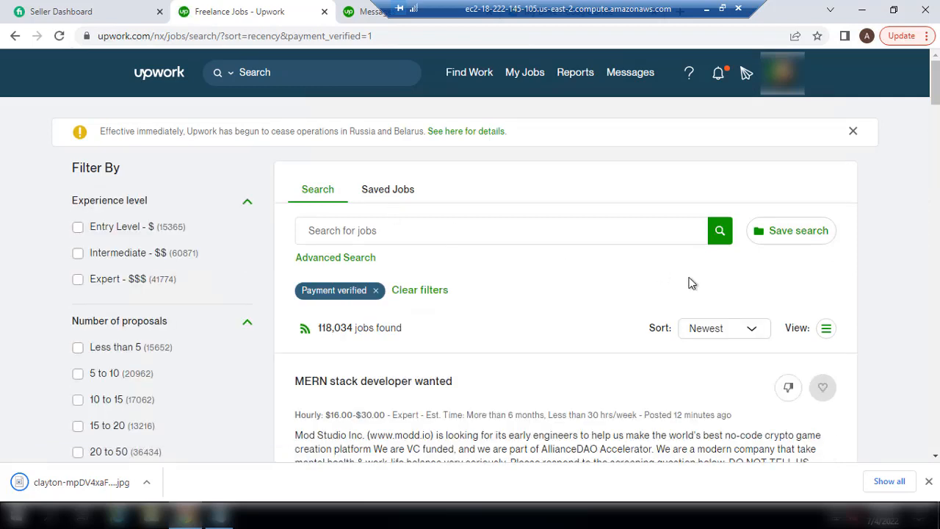
pyautogui.scroll(-1, 470, 293)
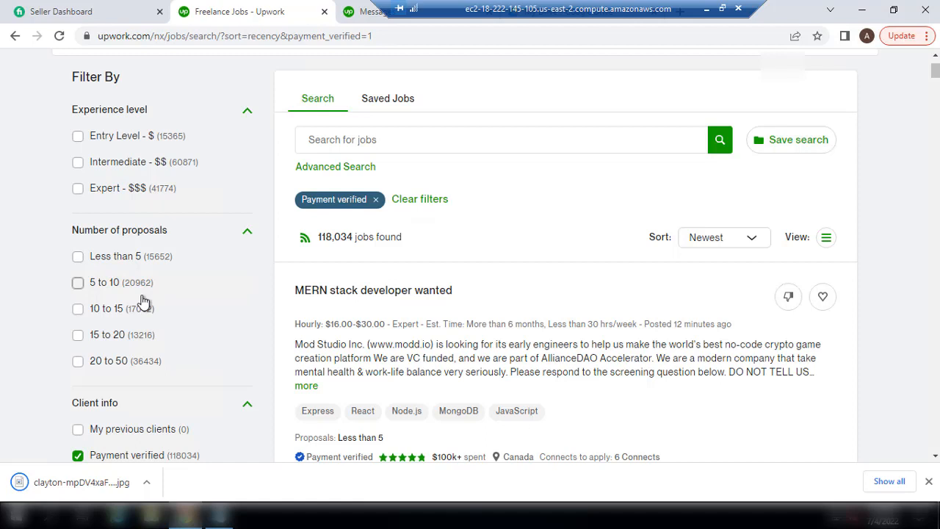
# Limit results to jobs with less than 5 proposals and reload, leaving 15,668 jobs
pyautogui.click(78, 257)
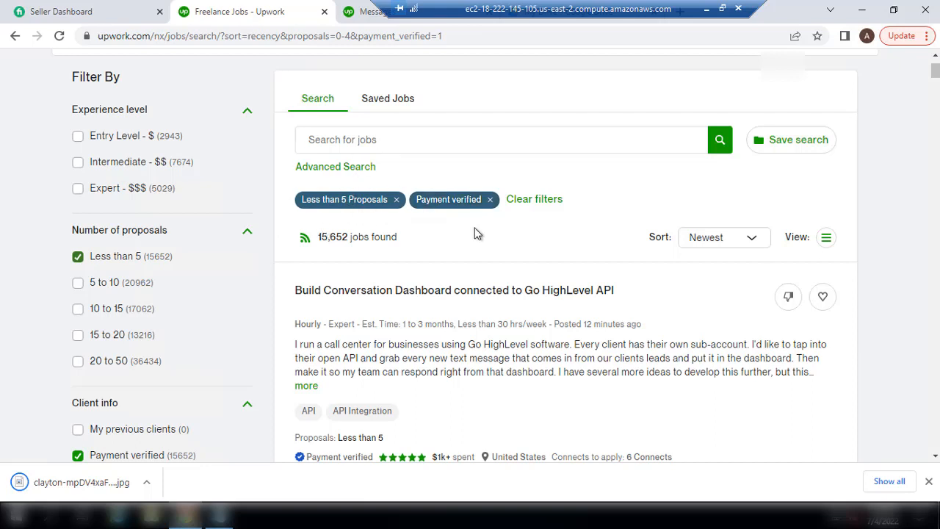
pyautogui.click(60, 37)
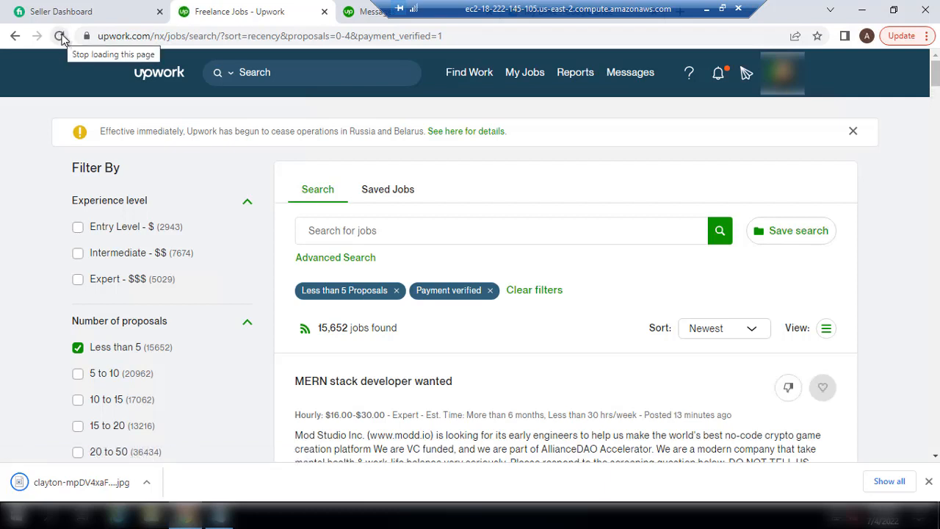
pyautogui.click(60, 35)
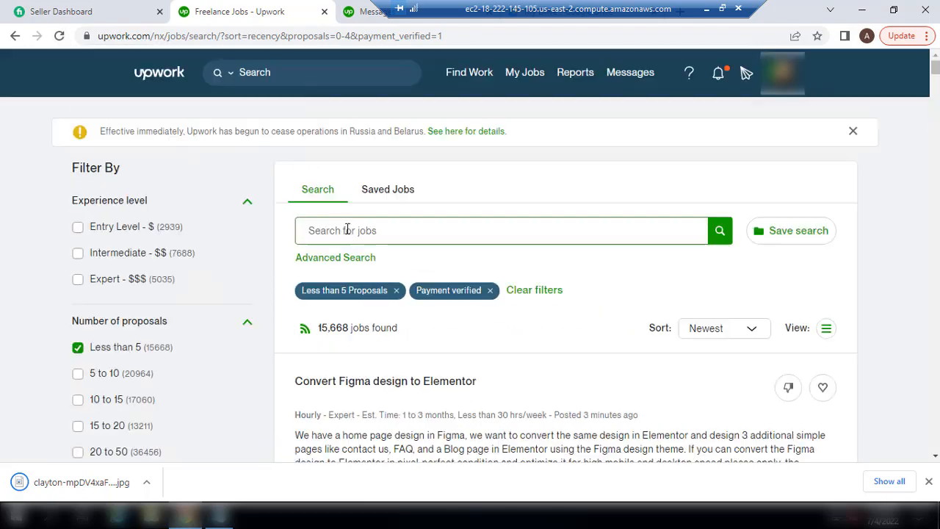
pyautogui.click(354, 229)
pyautogui.scroll(-2, 936, 76)
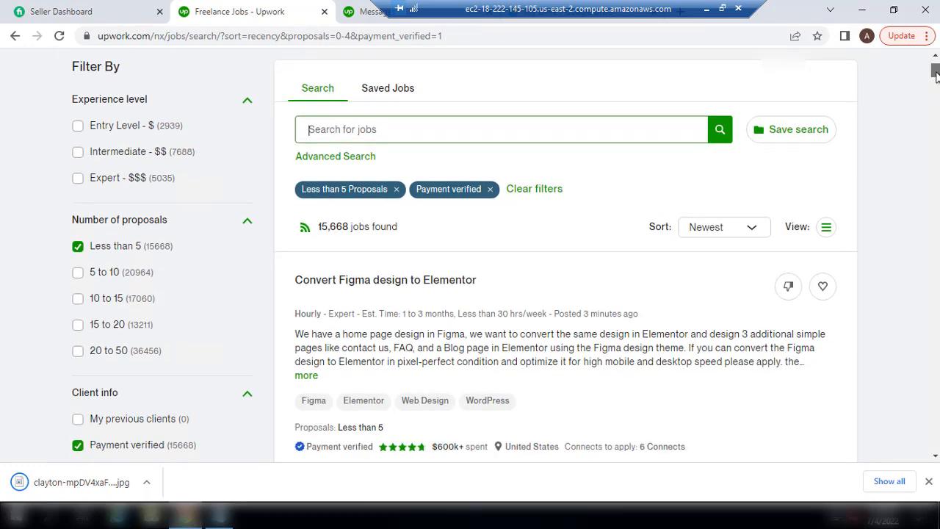
pyautogui.scroll(-5, 936, 76)
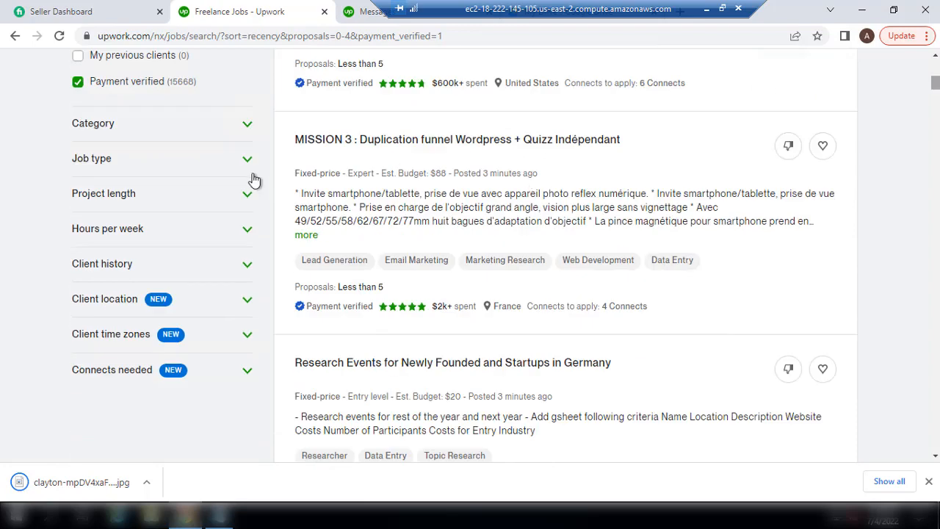
# Filter the category to Design & Creative, then narrow to Graphic, Editorial & Presentation
pyautogui.click(248, 124)
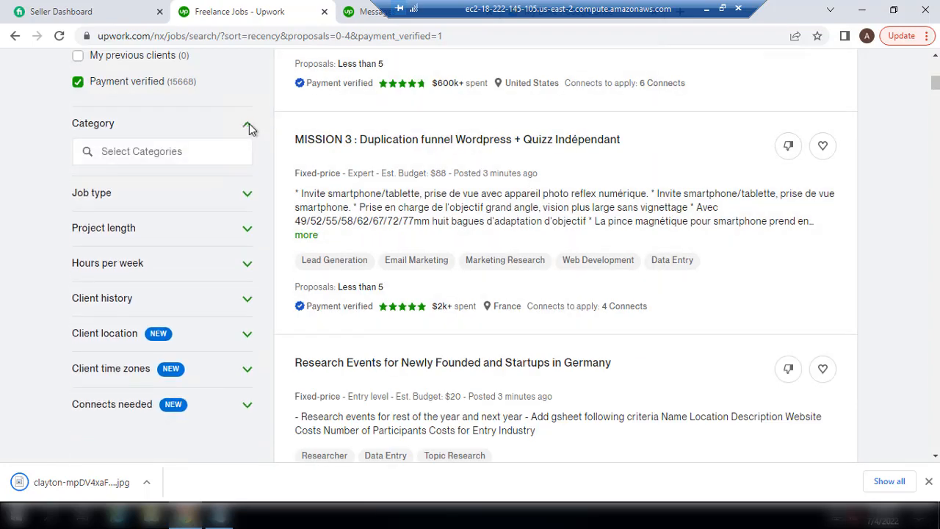
pyautogui.click(152, 151)
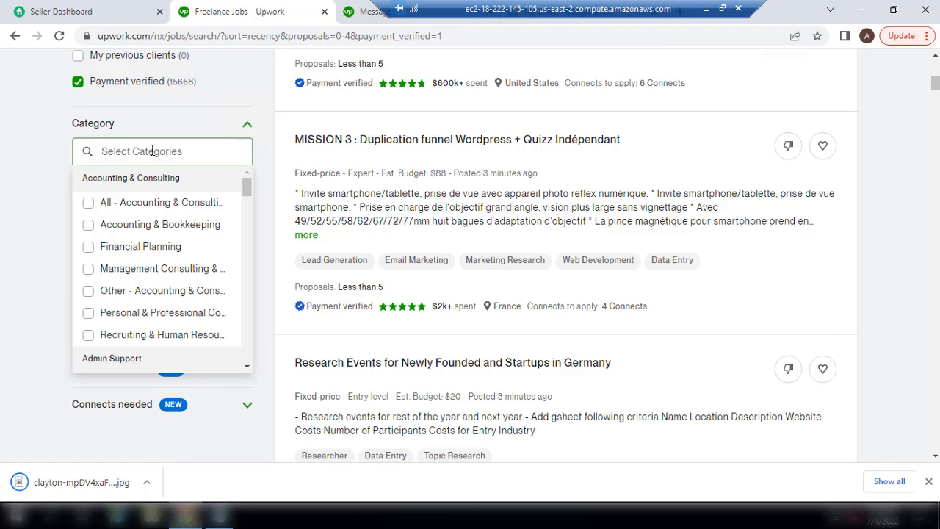
pyautogui.write('des')
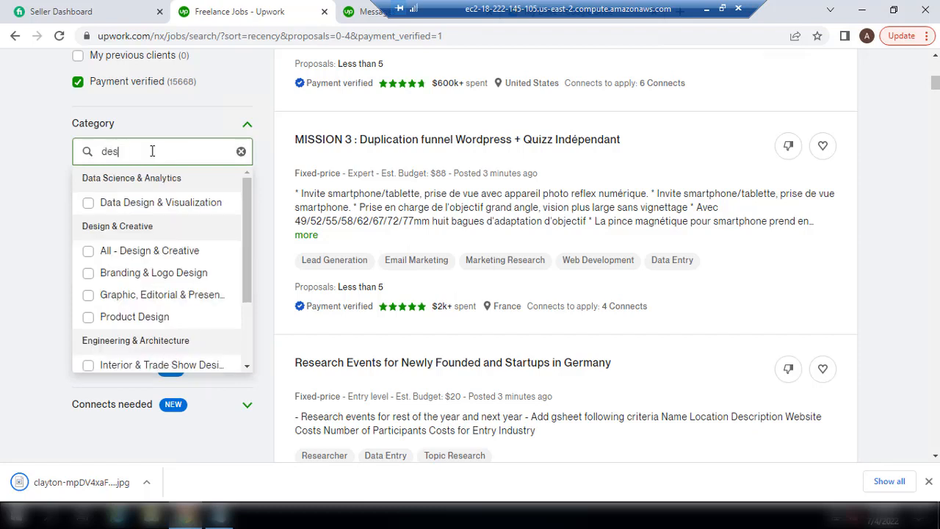
pyautogui.click(121, 254)
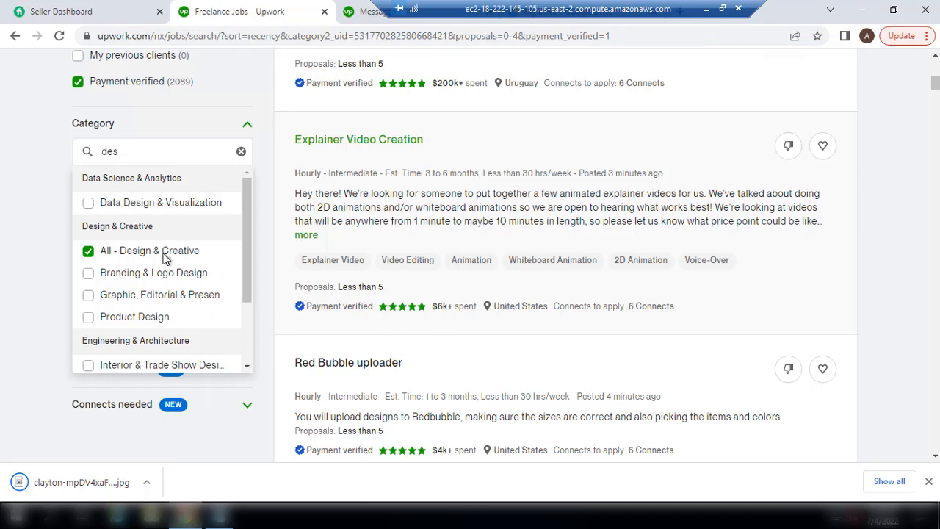
pyautogui.click(88, 297)
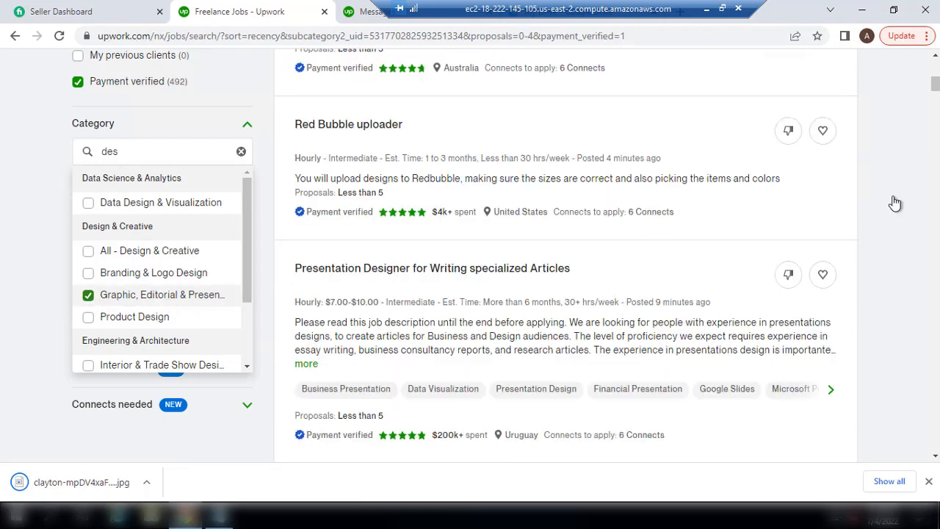
pyautogui.scroll(-5, 399, 241)
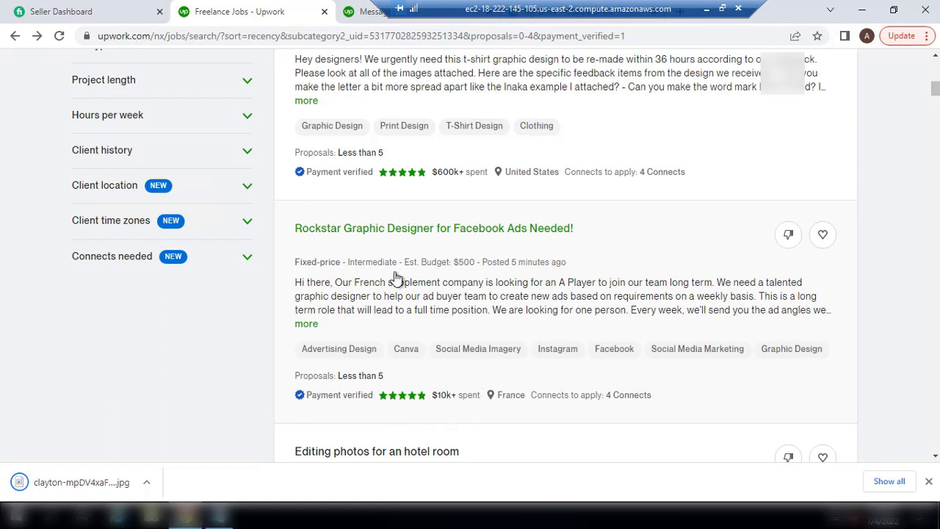
# Open 'Rockstar Graphic Designer for Facebook Ads Needed!' and read its skills, location and activity
pyautogui.click(348, 291)
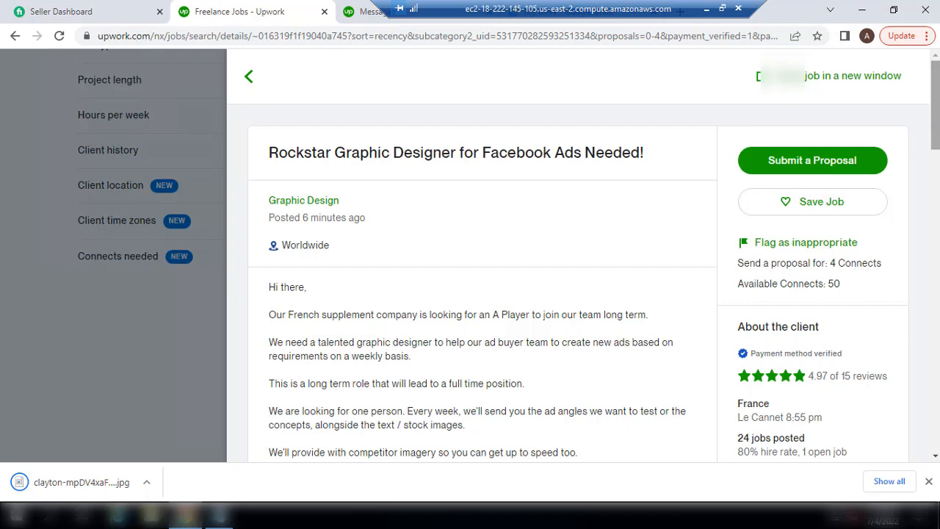
pyautogui.scroll(-2, 939, 110)
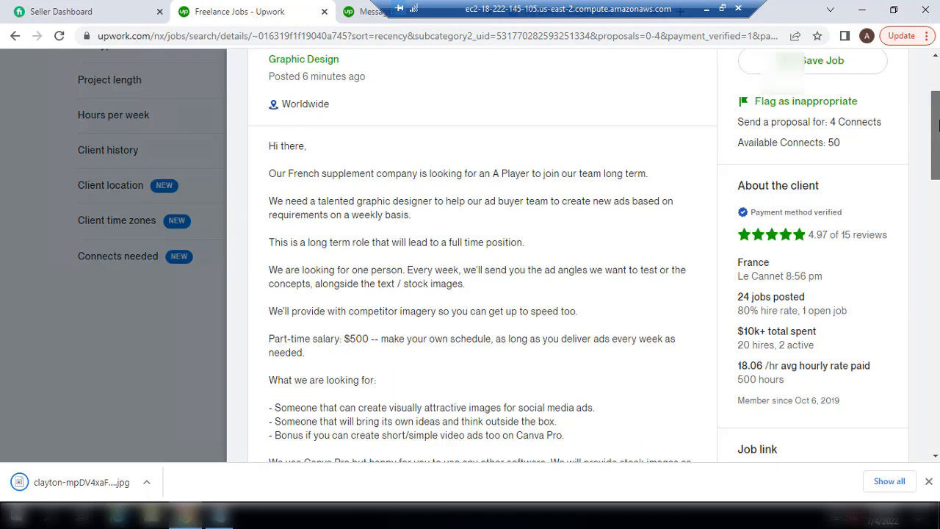
pyautogui.moveTo(938, 122); pyautogui.dragTo(937, 120)
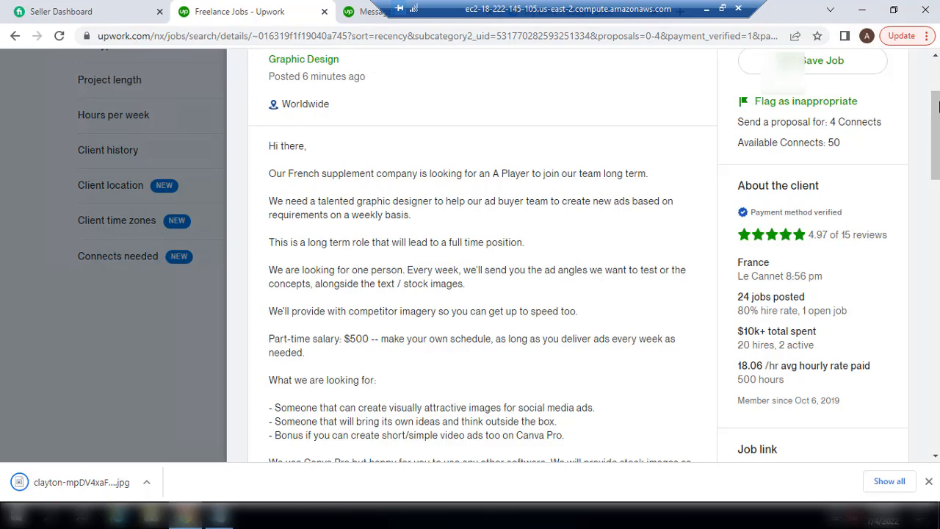
pyautogui.moveTo(938, 127); pyautogui.dragTo(936, 282)
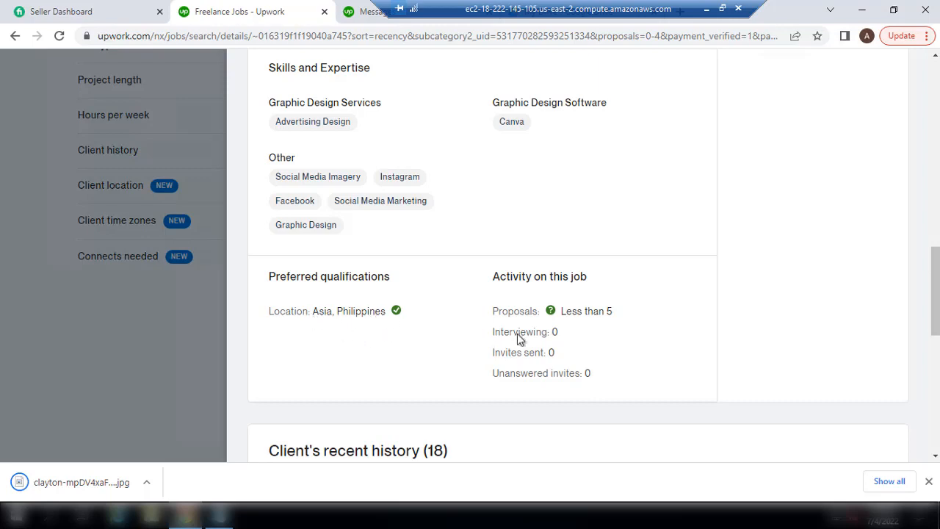
pyautogui.moveTo(936, 294); pyautogui.dragTo(936, 380)
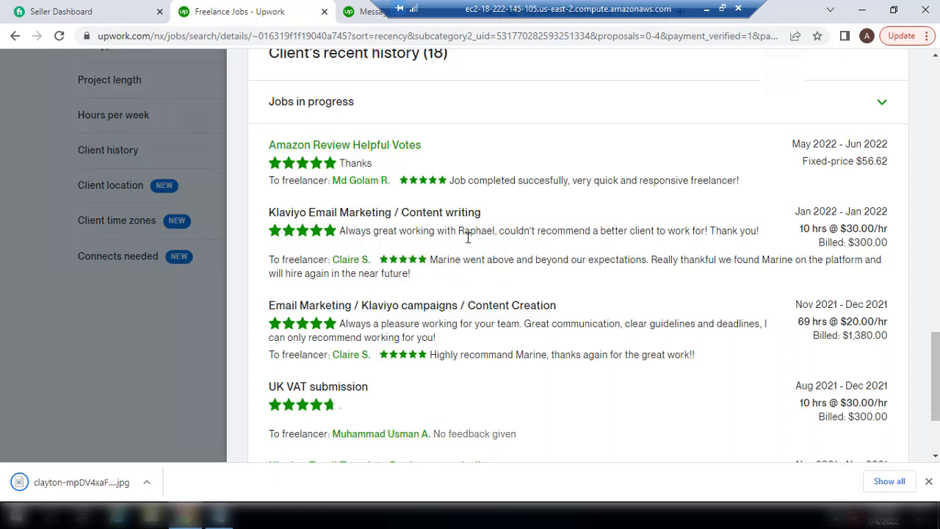
pyautogui.moveTo(459, 230); pyautogui.dragTo(496, 230)
pyautogui.moveTo(937, 408); pyautogui.dragTo(936, 375)
pyautogui.scroll(5, 783, 112)
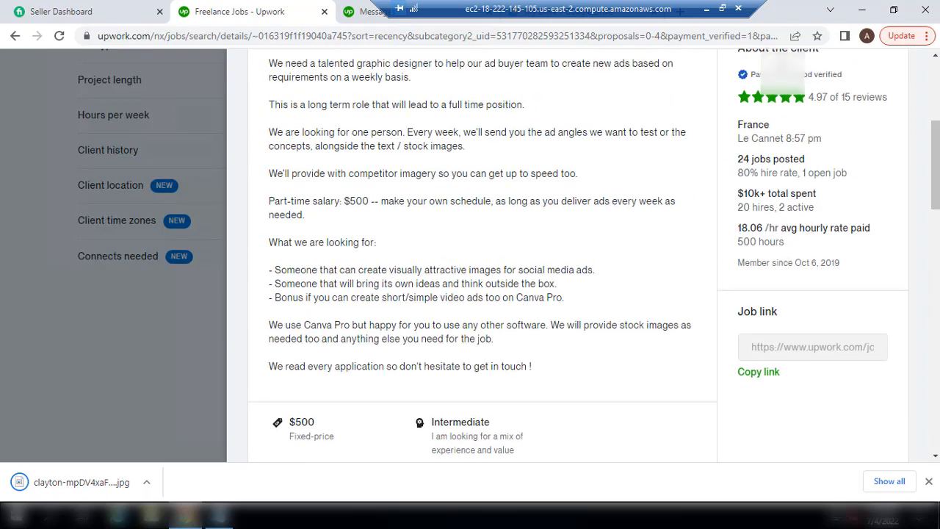
pyautogui.scroll(2, 472, 109)
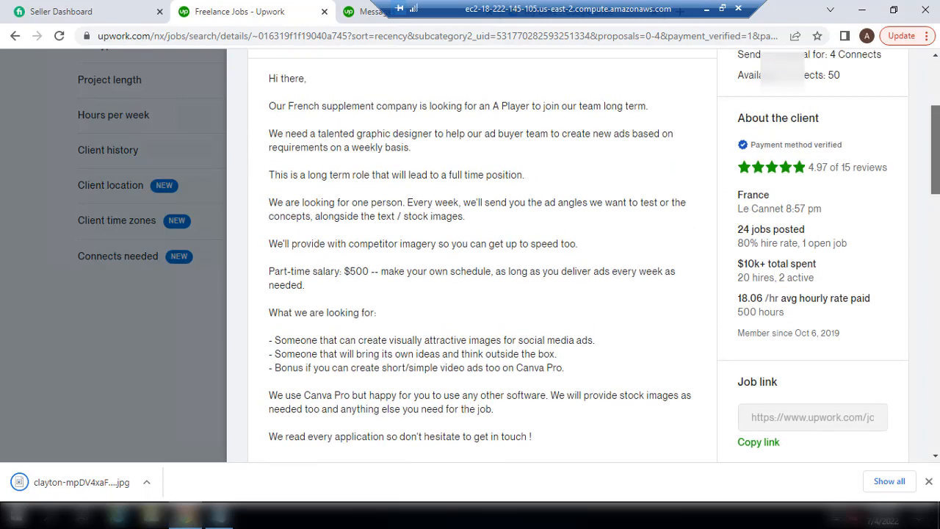
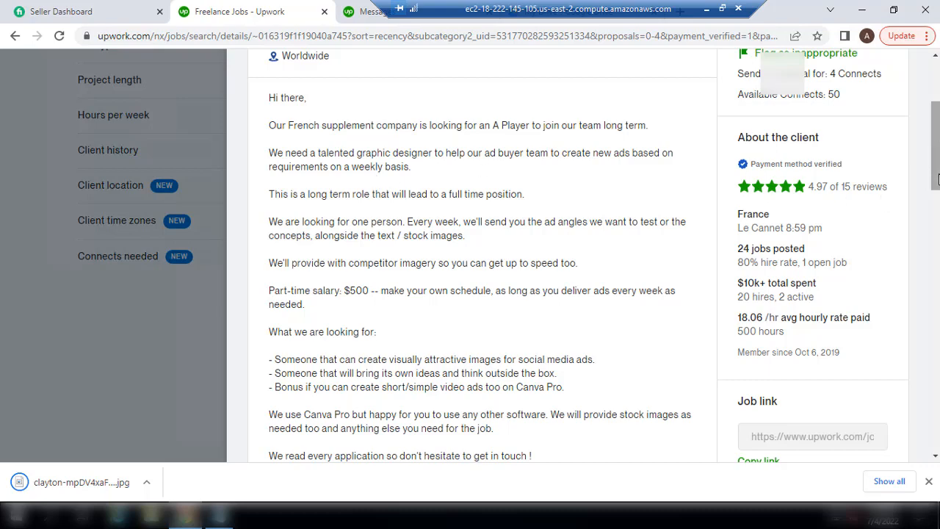
# Check the job's 4 Connects proposal cost against the available Connects
pyautogui.scroll(-3, 938, 180)
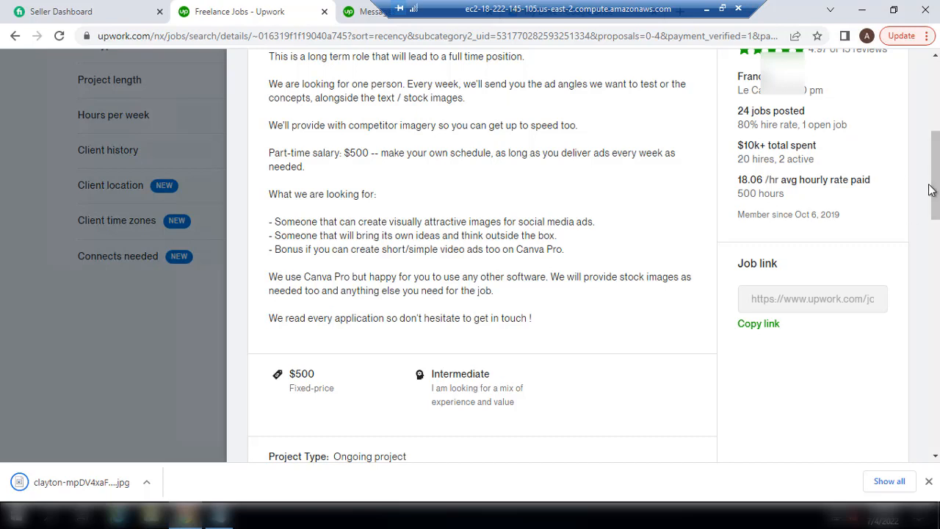
pyautogui.scroll(5, 580, 257)
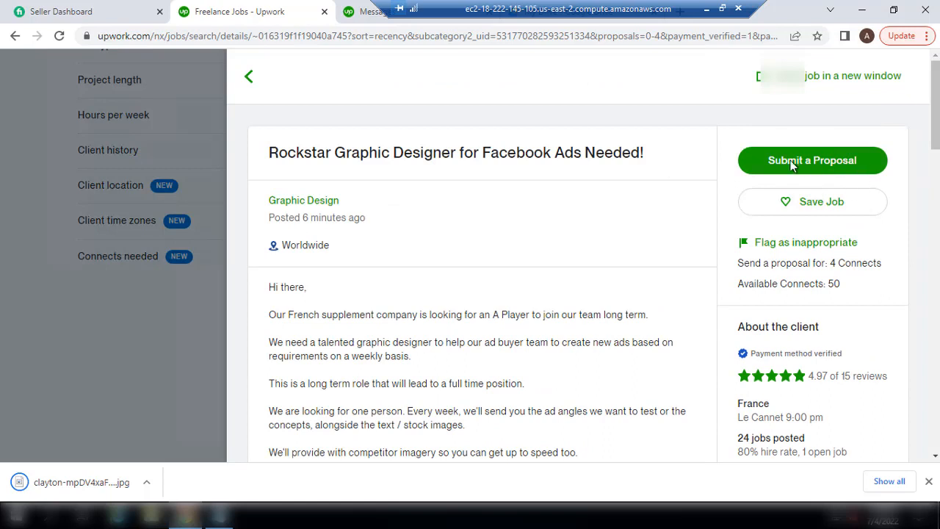
pyautogui.doubleClick(835, 283)
pyautogui.doubleClick(835, 263)
pyautogui.click(859, 288)
# Start the proposal, dismiss the Connects popup and keep the General profile
pyautogui.click(791, 176)
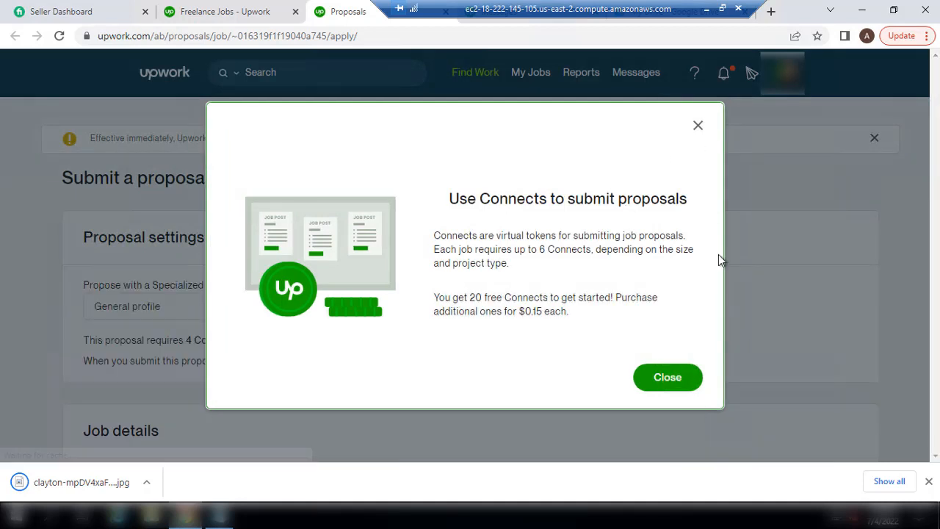
pyautogui.click(667, 379)
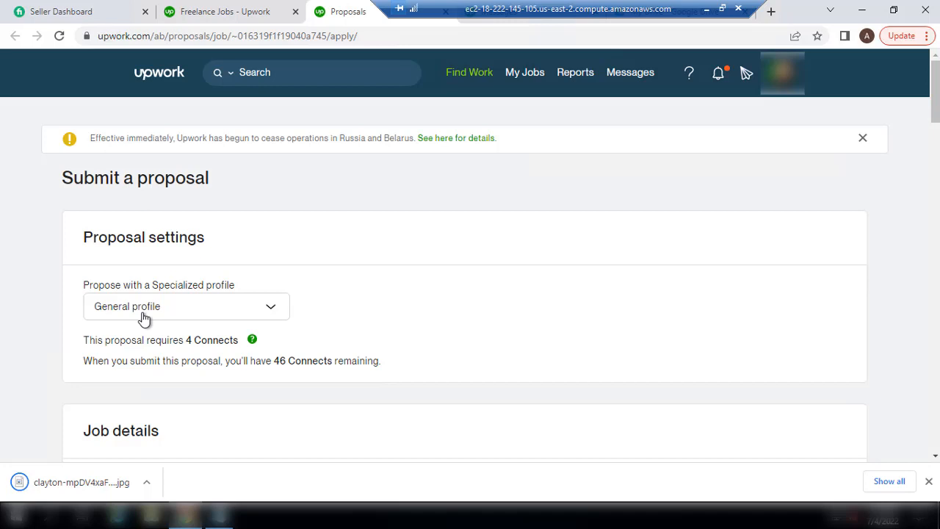
pyautogui.click(185, 313)
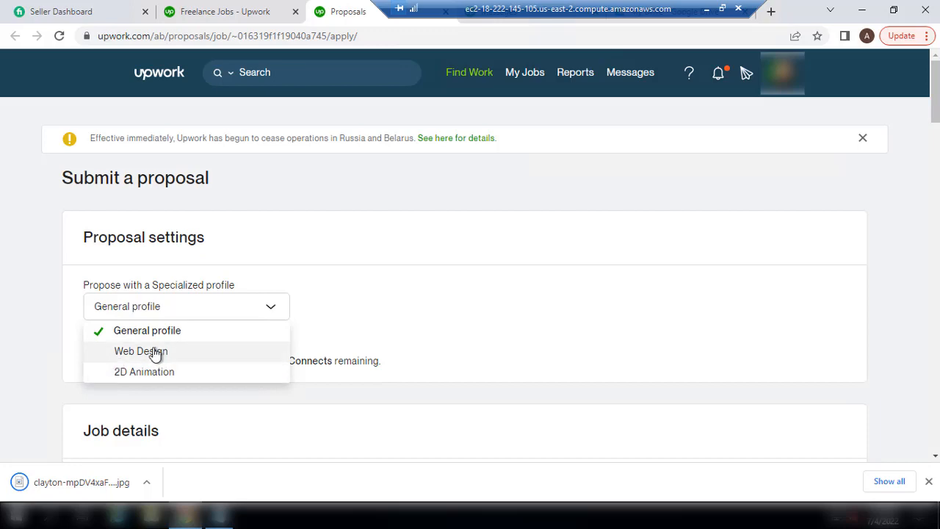
pyautogui.click(376, 324)
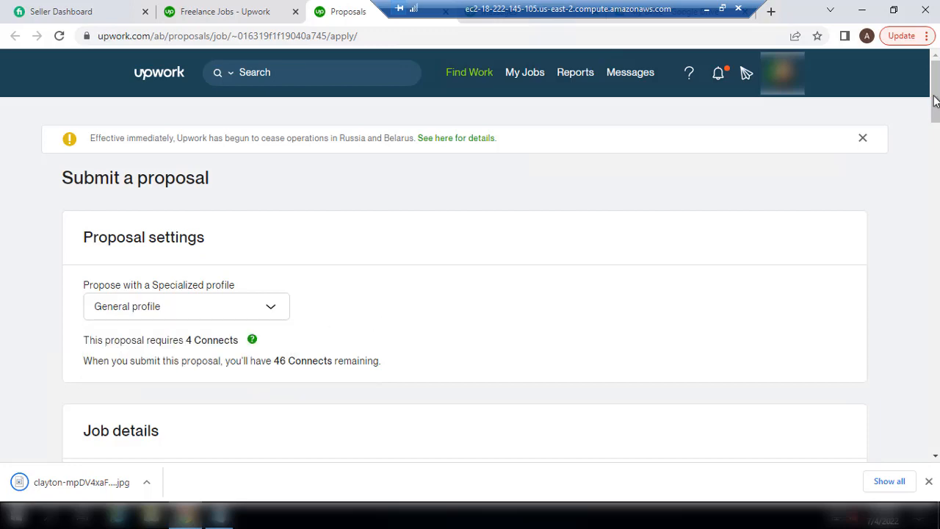
pyautogui.moveTo(935, 93); pyautogui.dragTo(937, 227)
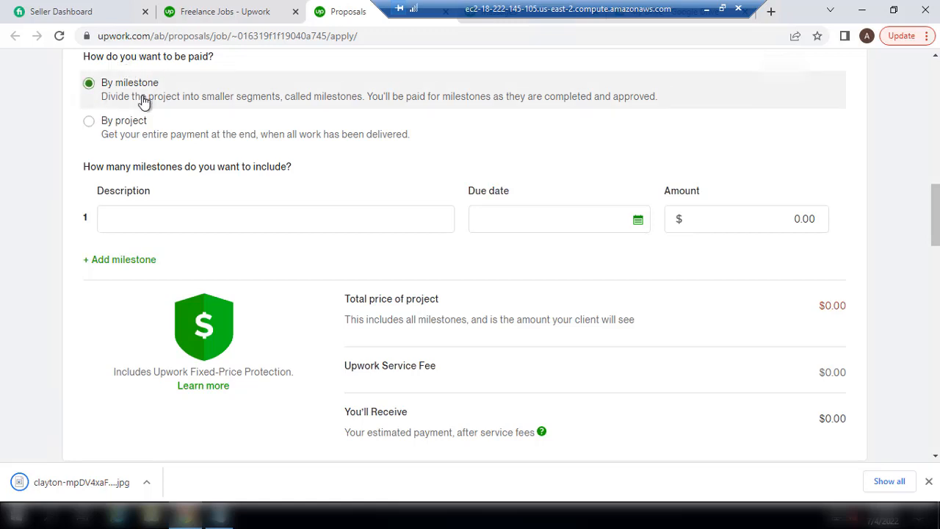
# Switch payment to By project and replace the bid's leading 5 with 3 for a $300 bid
pyautogui.click(94, 136)
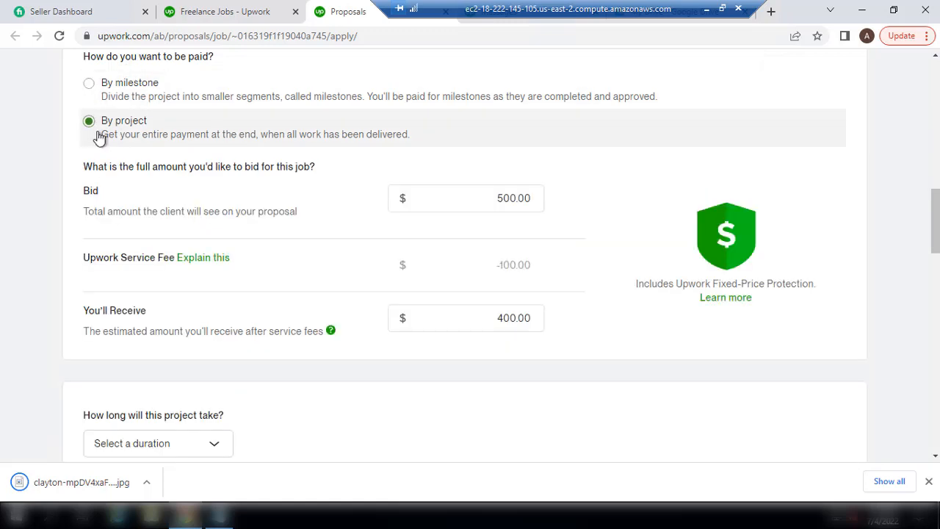
pyautogui.click(505, 201)
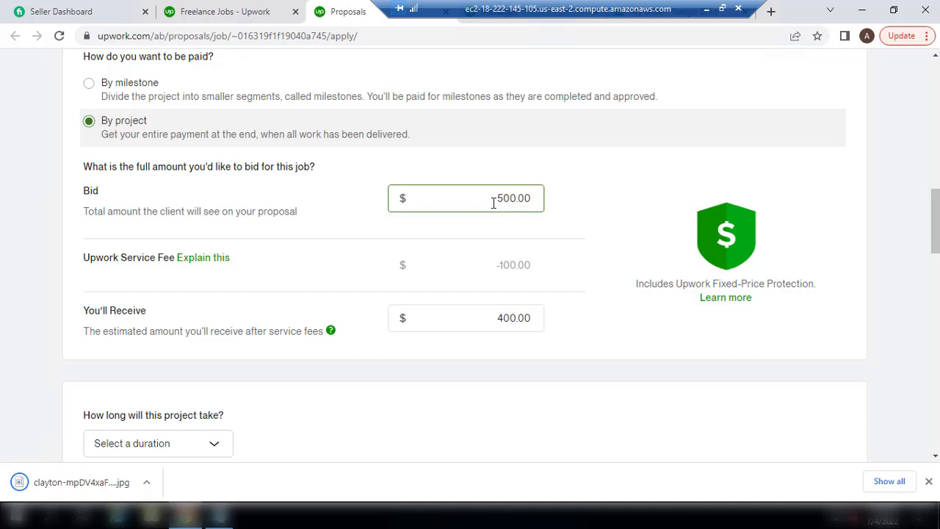
pyautogui.moveTo(503, 198); pyautogui.dragTo(493, 202)
pyautogui.write('3')
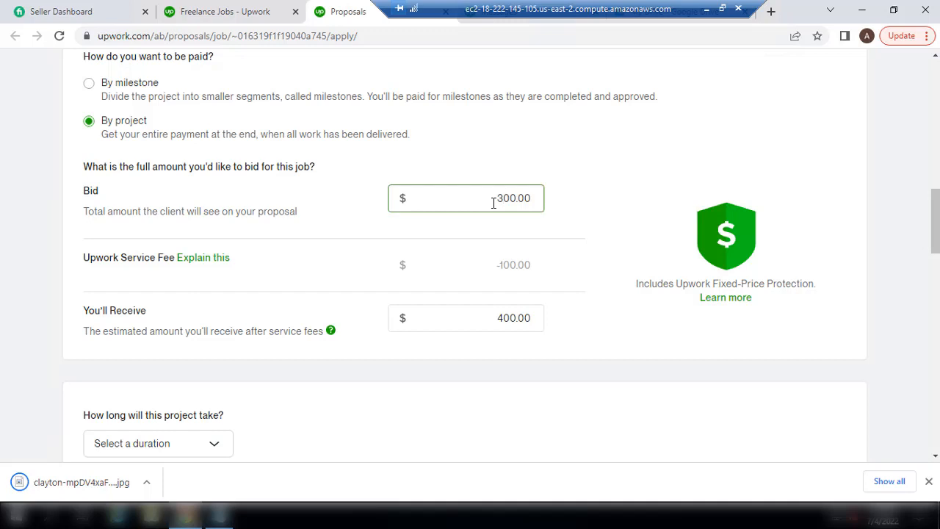
pyautogui.press('Tab')
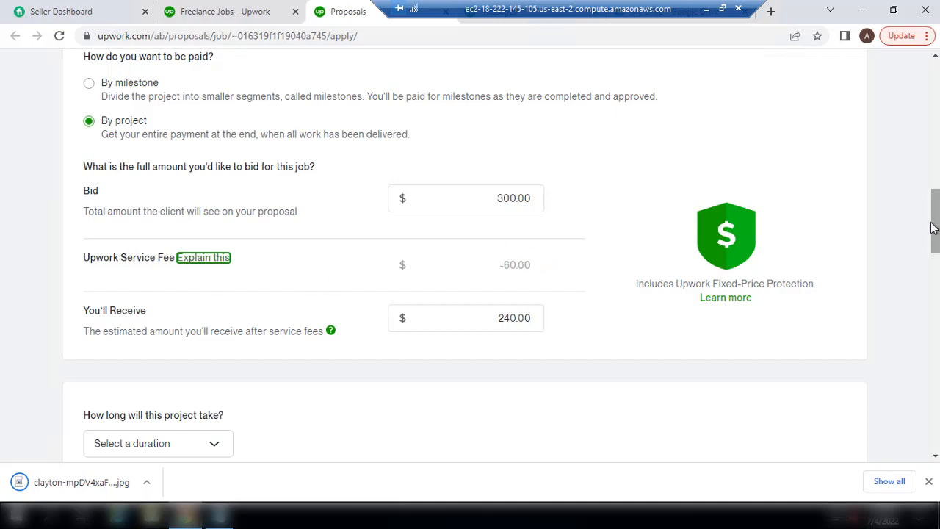
pyautogui.moveTo(933, 227); pyautogui.dragTo(935, 284)
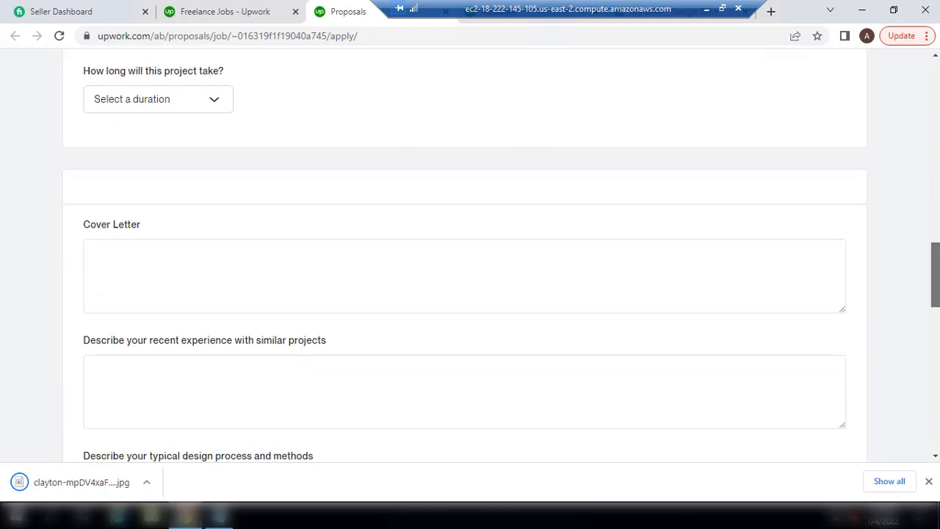
# Pick a 1 to 3 months duration and paste the Notepad bid template into the cover letter
pyautogui.click(201, 107)
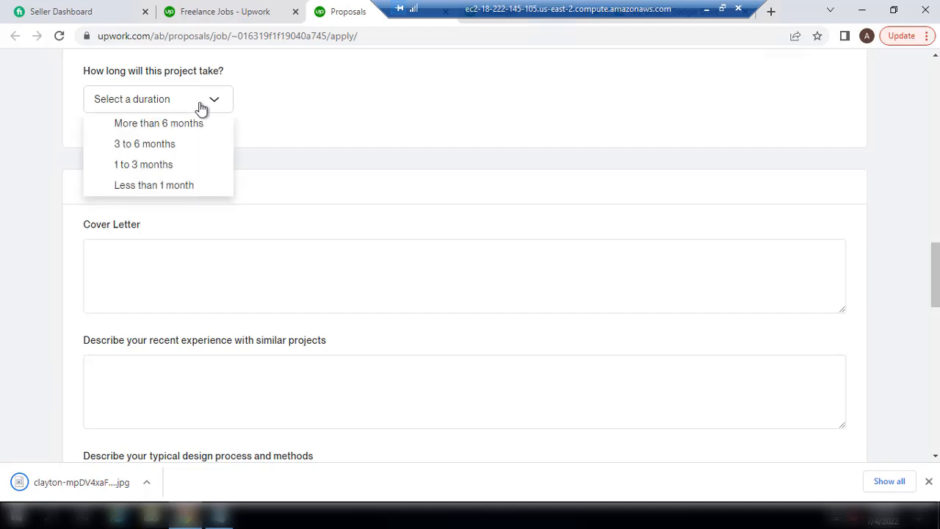
pyautogui.click(131, 167)
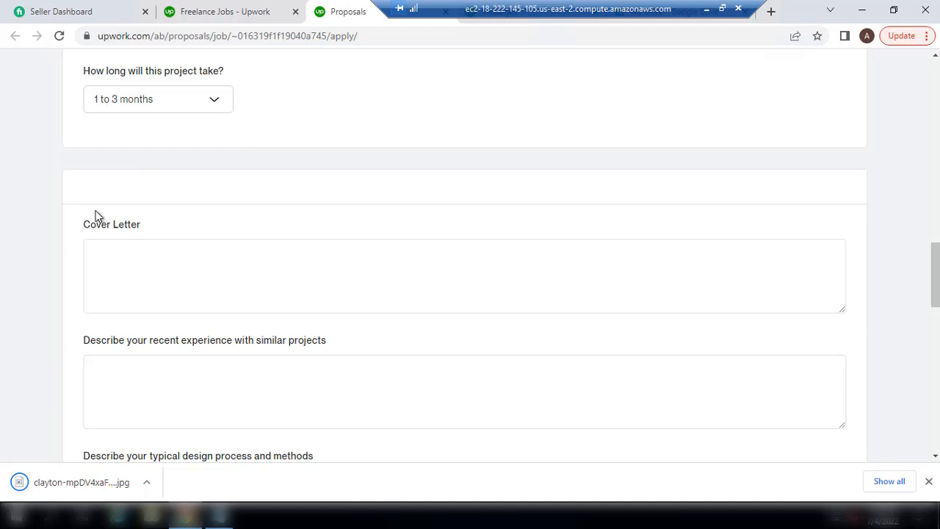
pyautogui.click(121, 269)
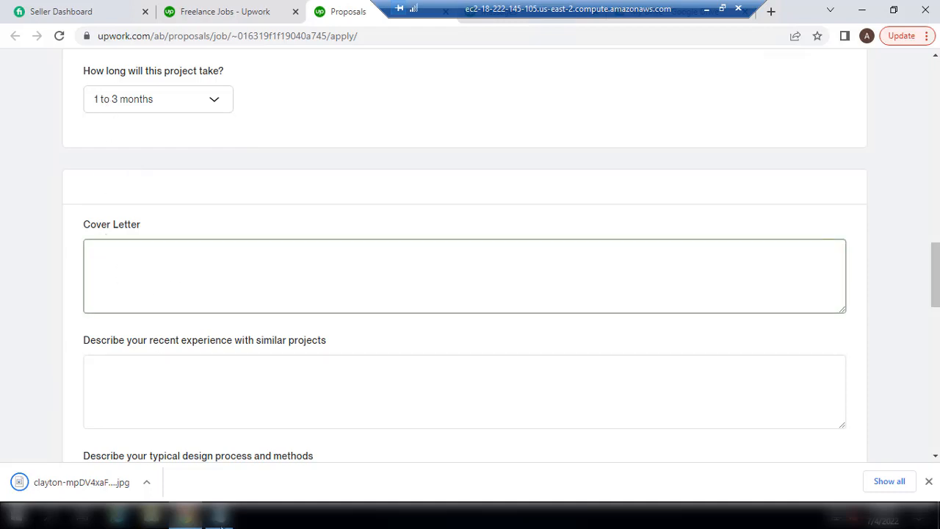
pyautogui.click(218, 515)
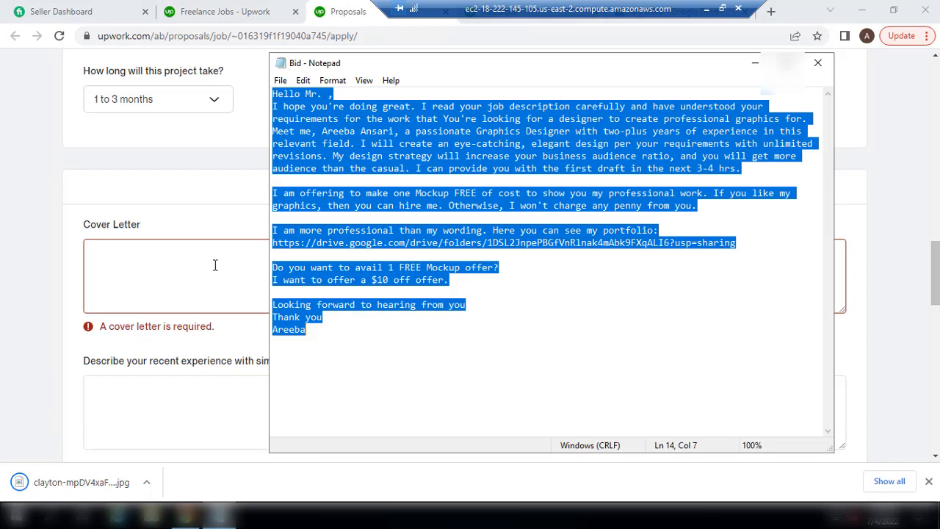
pyautogui.click(165, 274)
pyautogui.hotkey('ctrl', 'v')
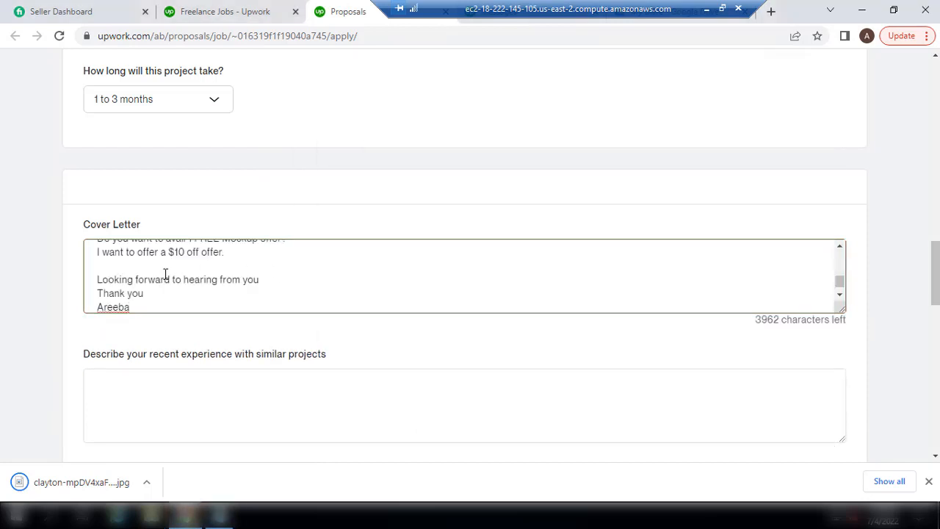
pyautogui.scroll(10, 165, 273)
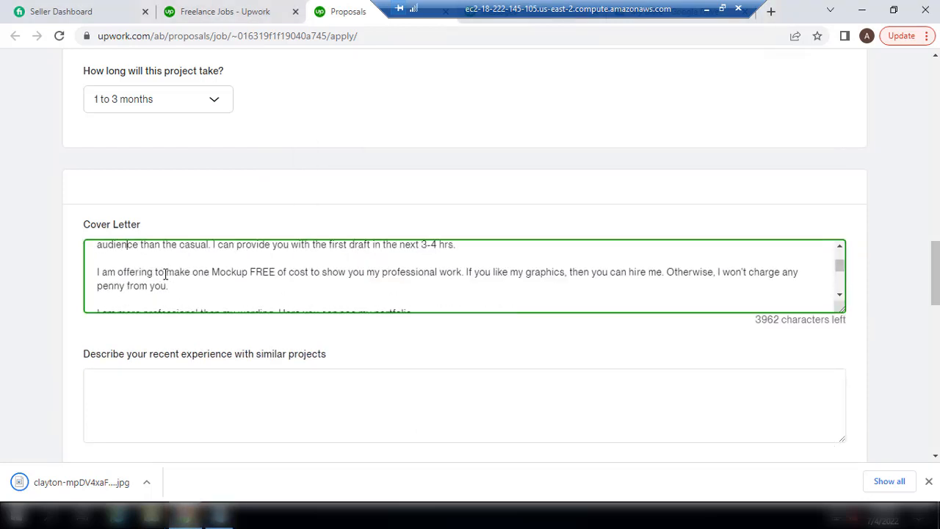
pyautogui.click(140, 245)
pyautogui.press('BackSpace')
pyautogui.press('BackSpace')
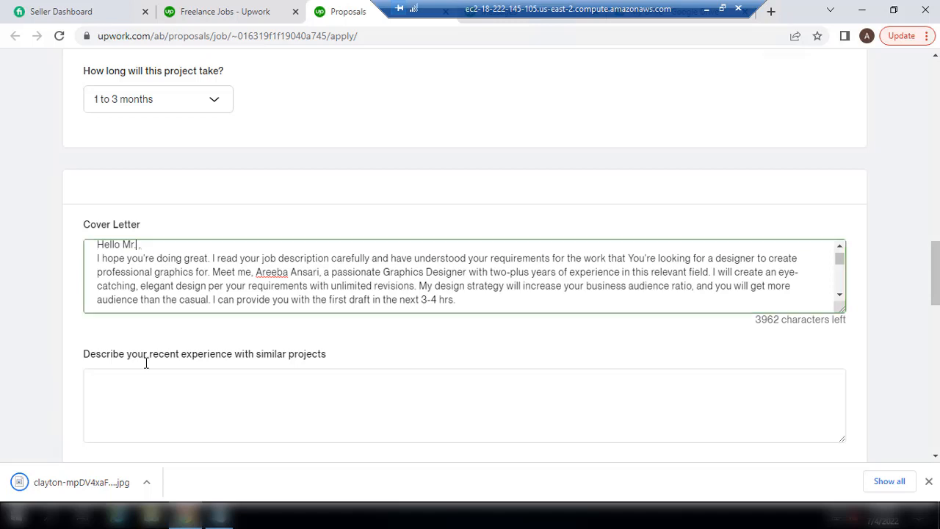
# Add the client's name, weekly social media ads line and the Canva Pro sentence to the cover letter
pyautogui.write('. Raphael')
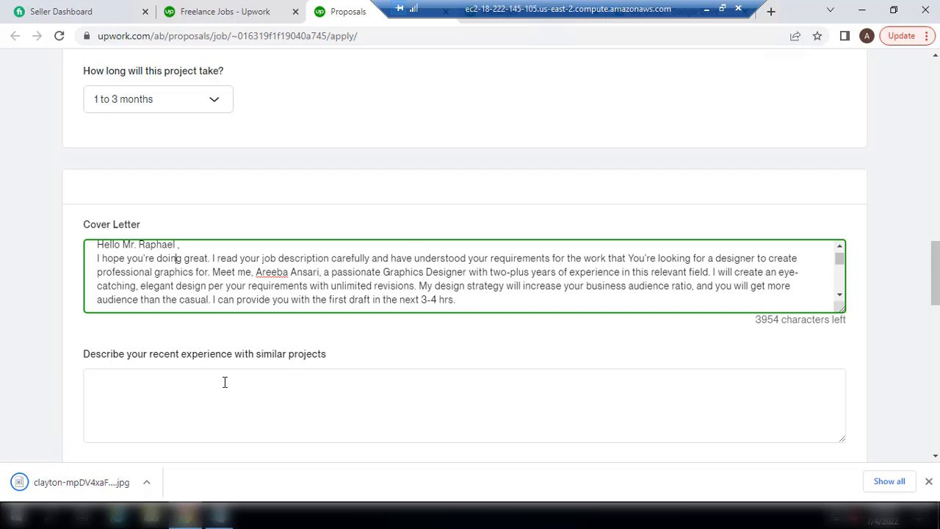
pyautogui.write('socail')
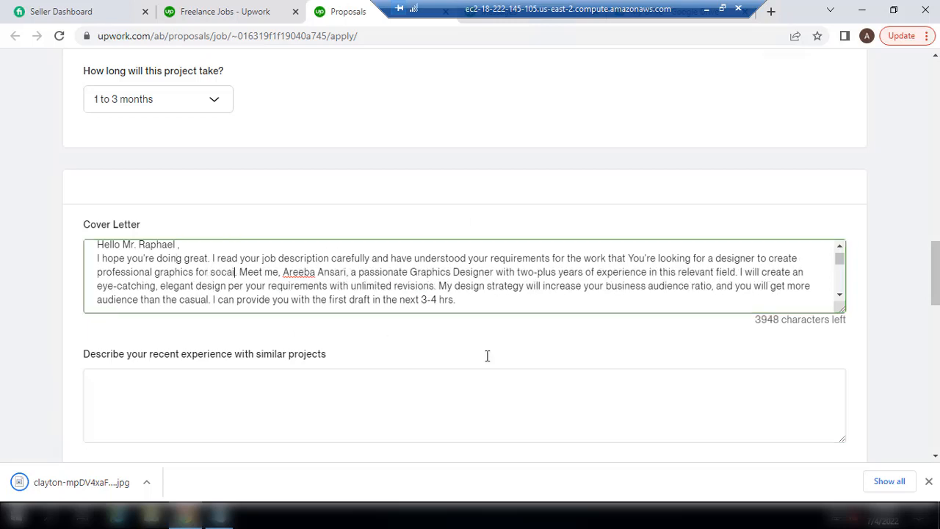
pyautogui.press('BackSpace')
pyautogui.press('BackSpace')
pyautogui.press('BackSpace')
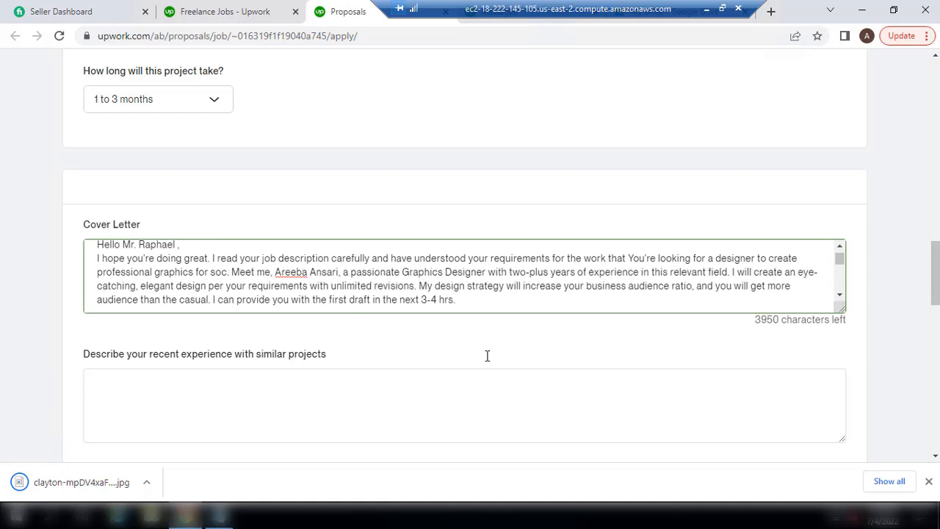
pyautogui.write('ial media ad')
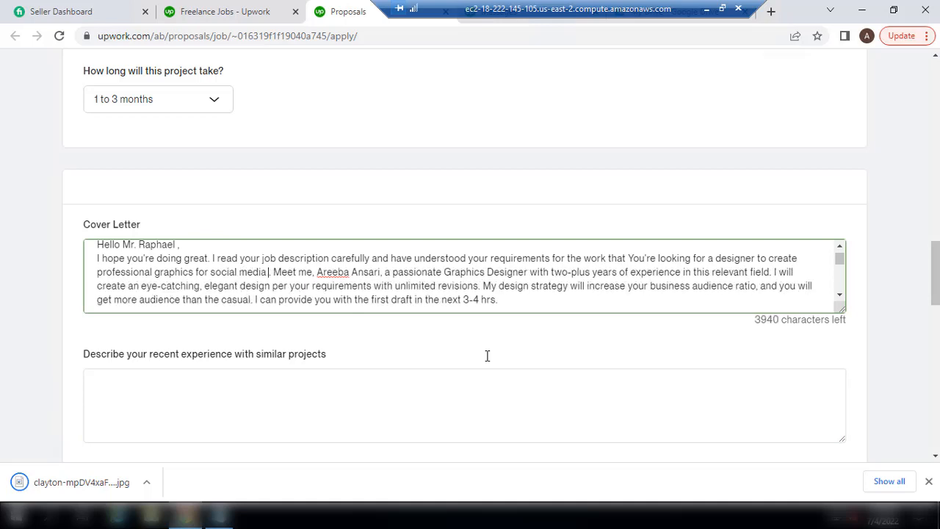
pyautogui.write('s.')
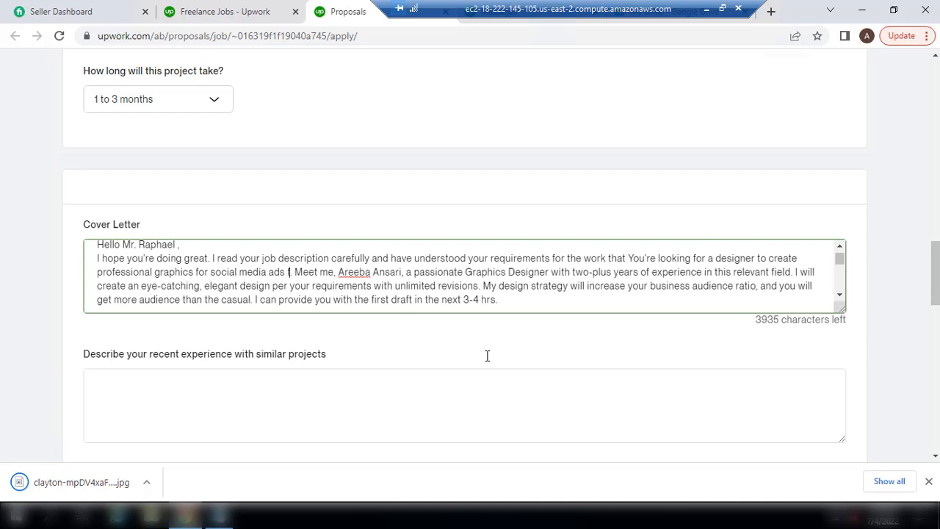
pyautogui.press('BackSpace')
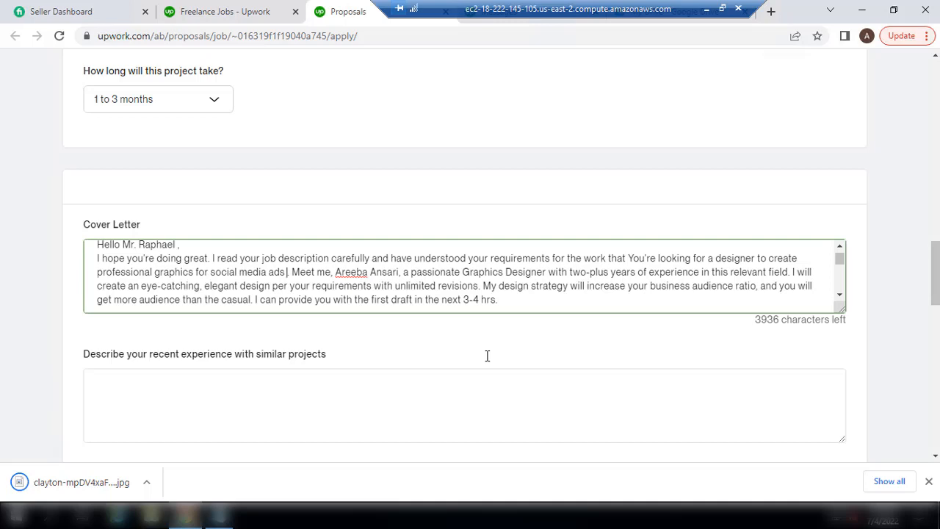
pyautogui.write('on weekly bas')
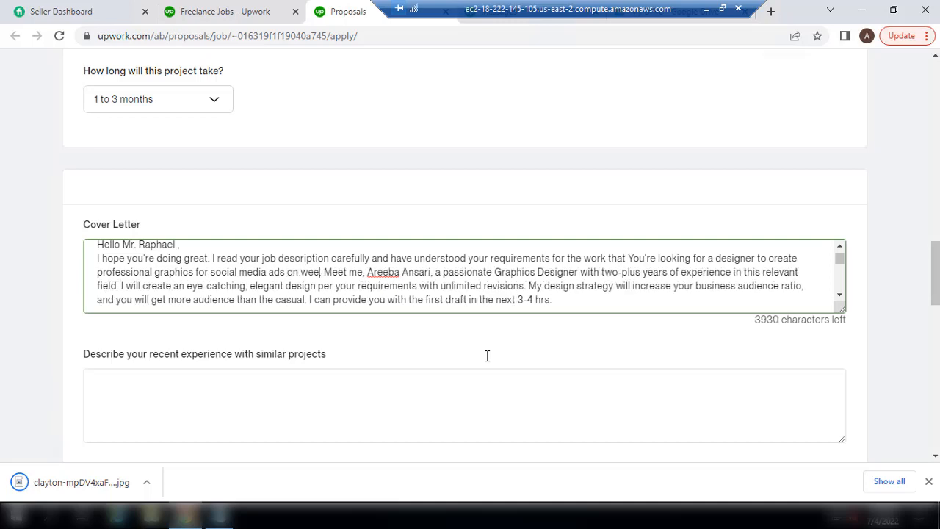
pyautogui.write('is')
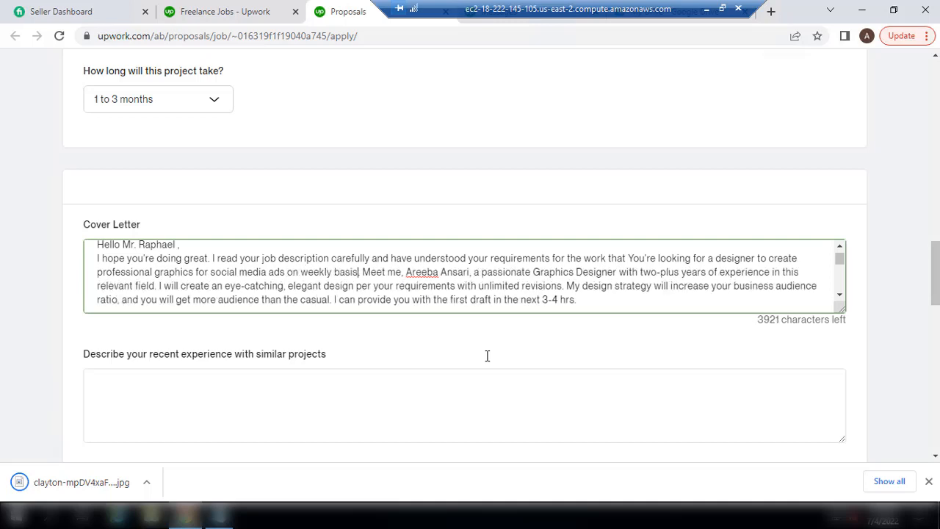
pyautogui.write('.')
pyautogui.press('BackSpace')
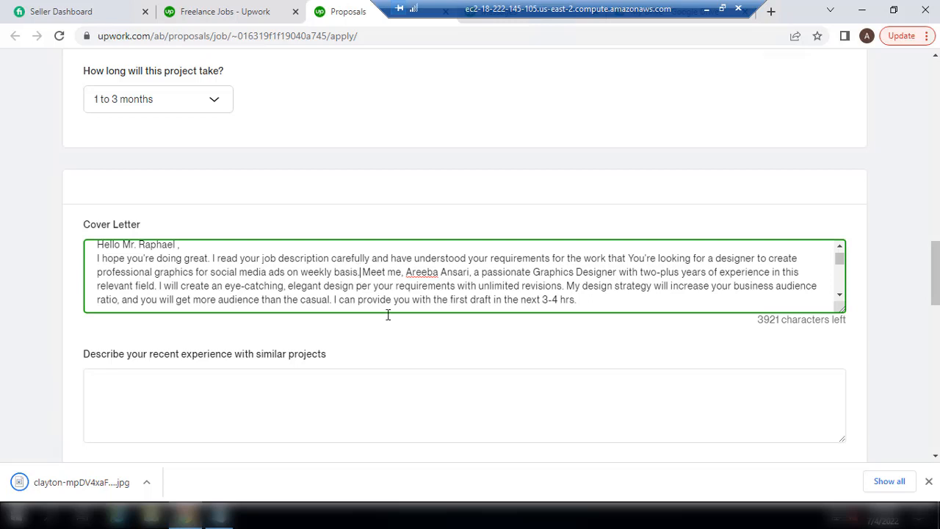
pyautogui.write('I ')
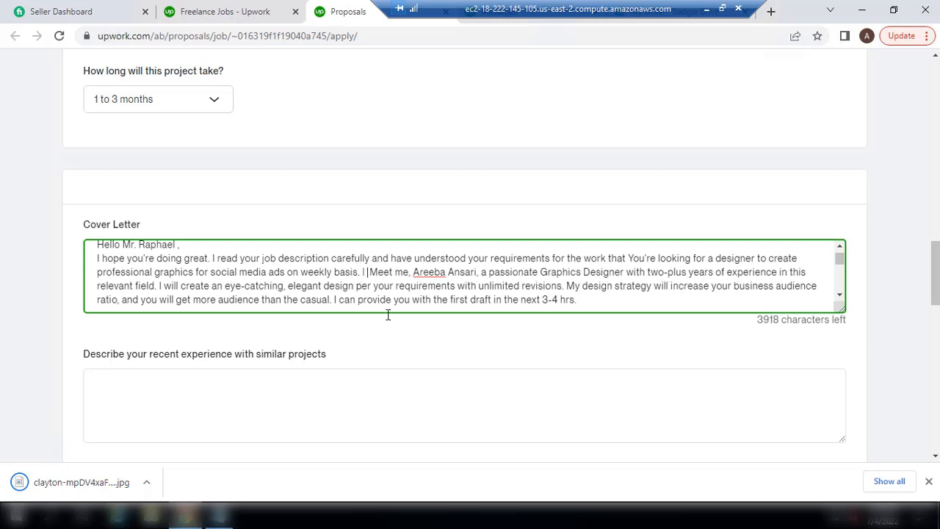
pyautogui.write('unders')
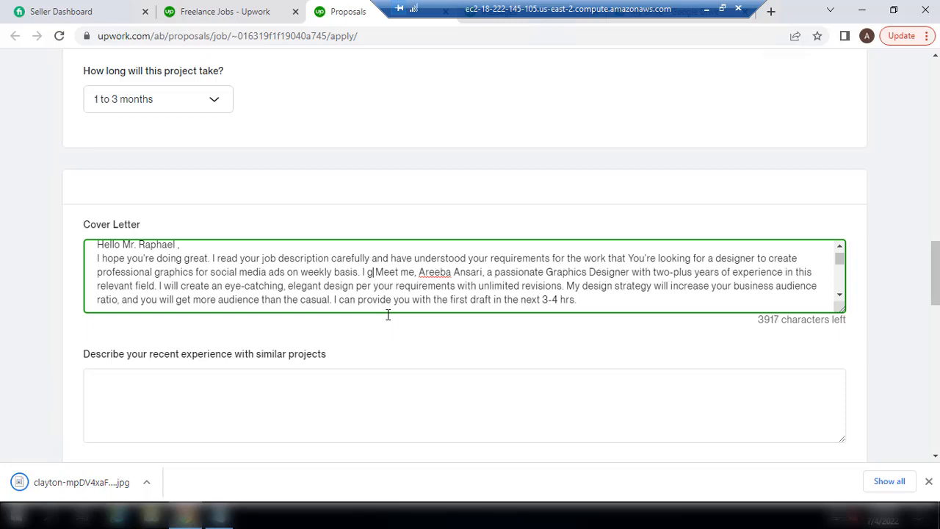
pyautogui.write('taood t ')
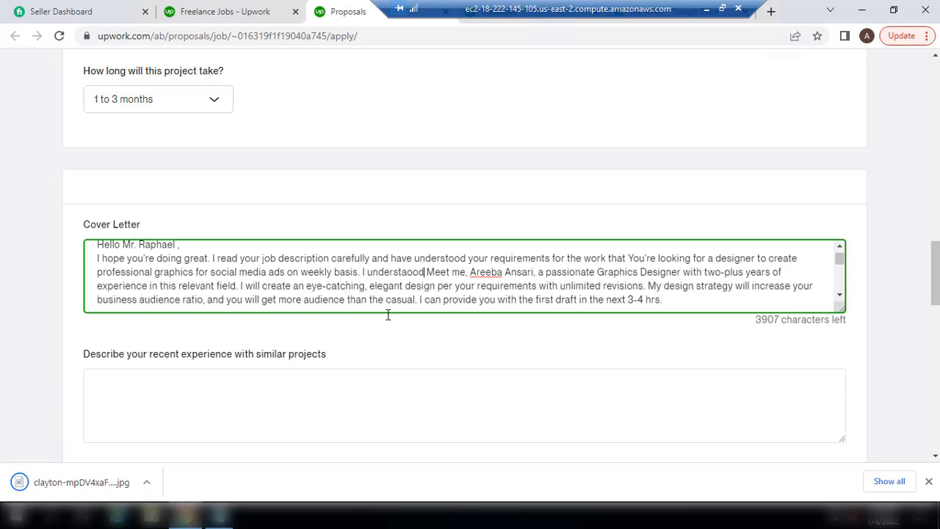
pyautogui.write('hat ')
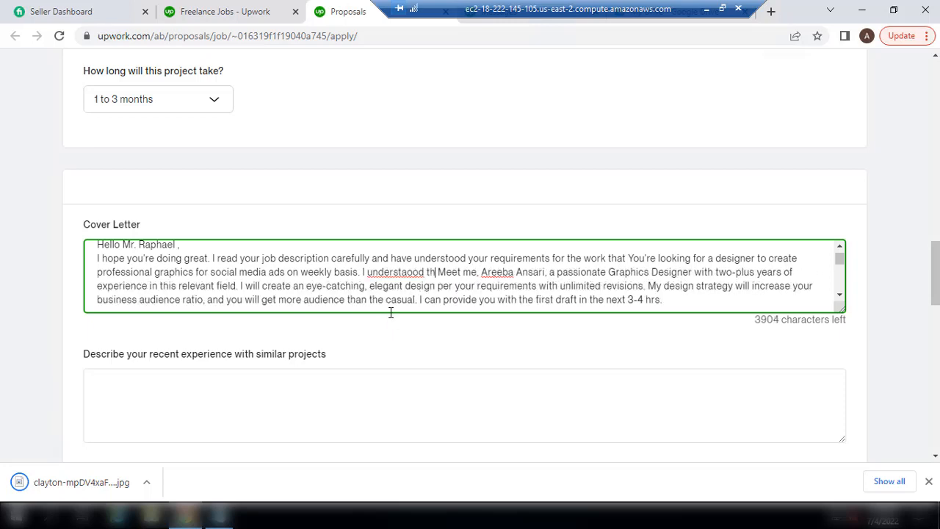
pyautogui.write('you use ')
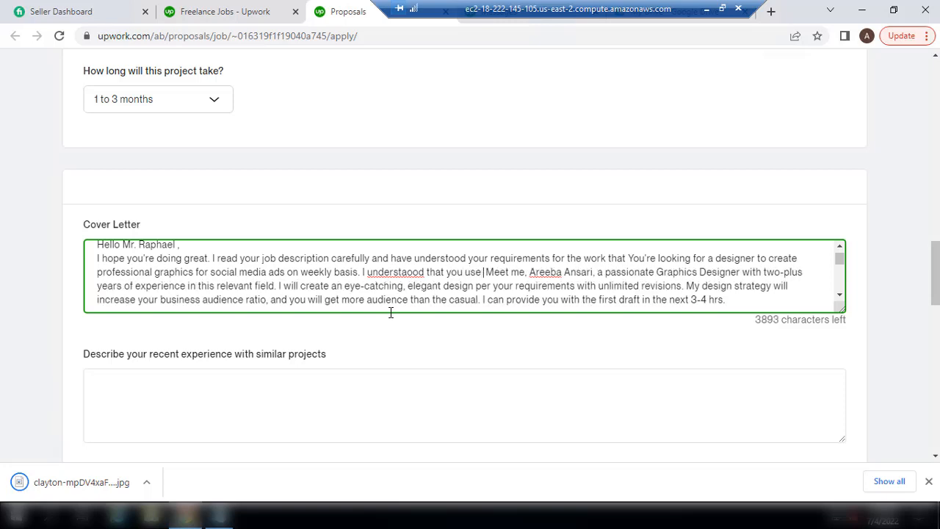
pyautogui.write('Canva Pro for ')
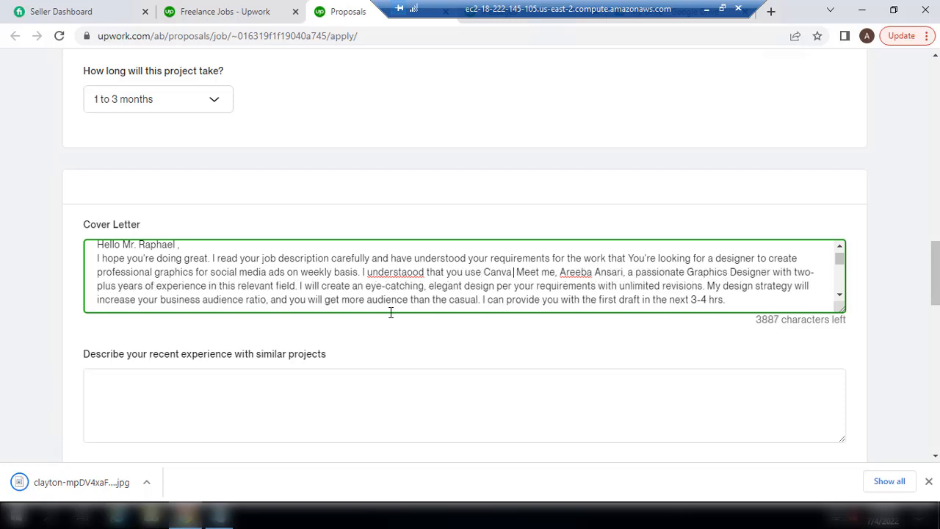
pyautogui.write('your work')
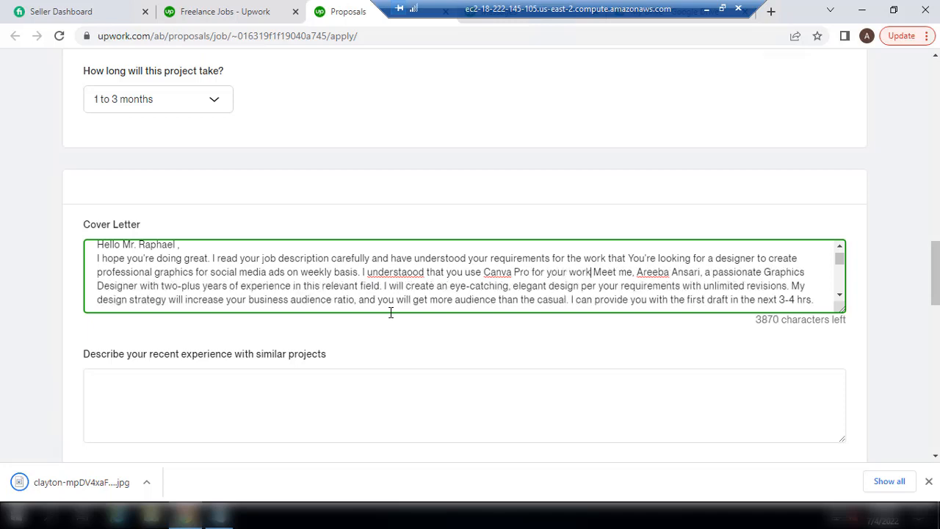
pyautogui.write('d willing to al')
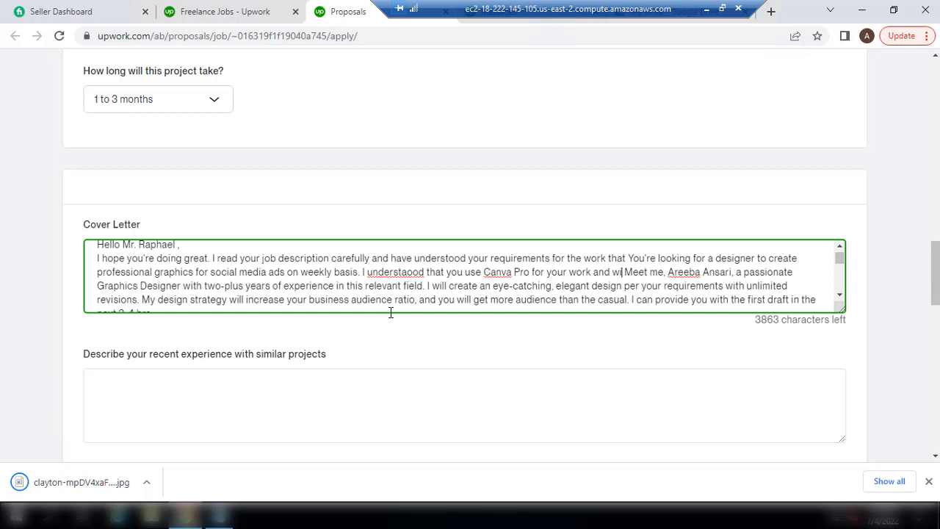
pyautogui.write('lo')
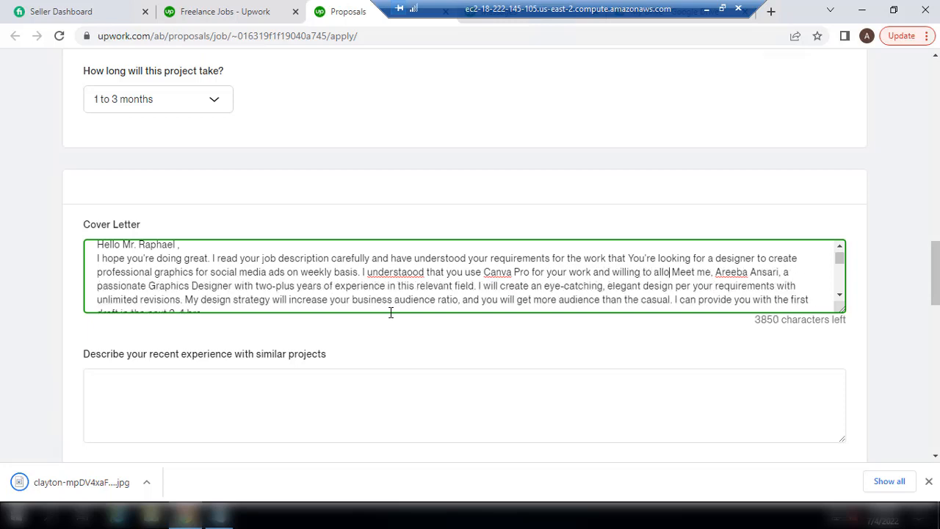
pyautogui.write('w the other')
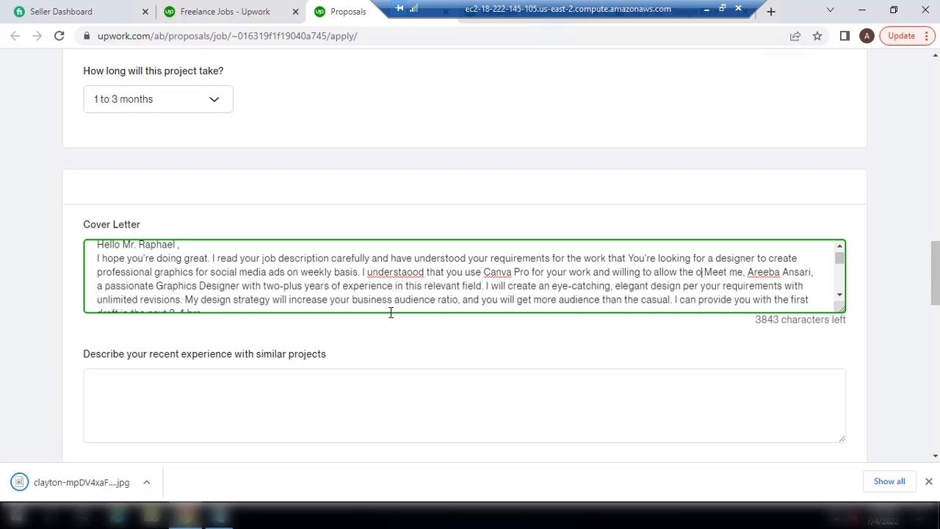
pyautogui.write(' softwares')
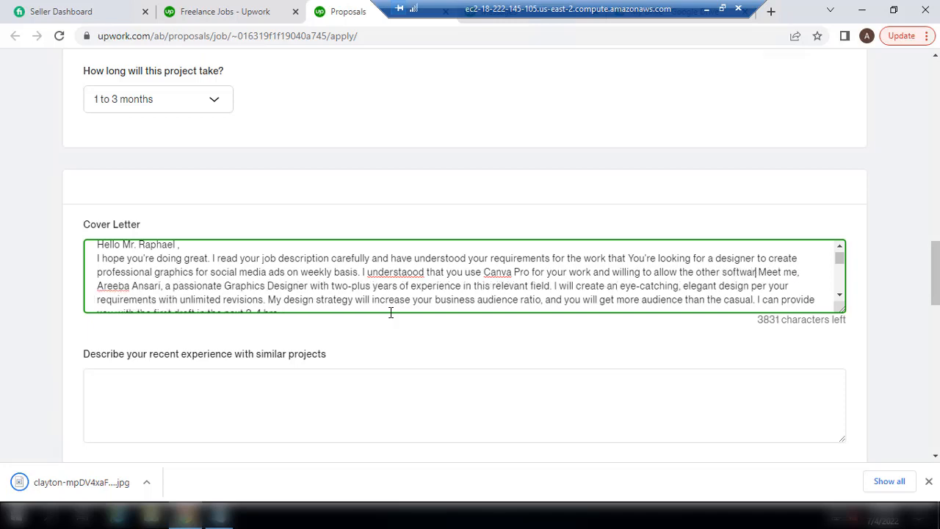
pyautogui.write('.')
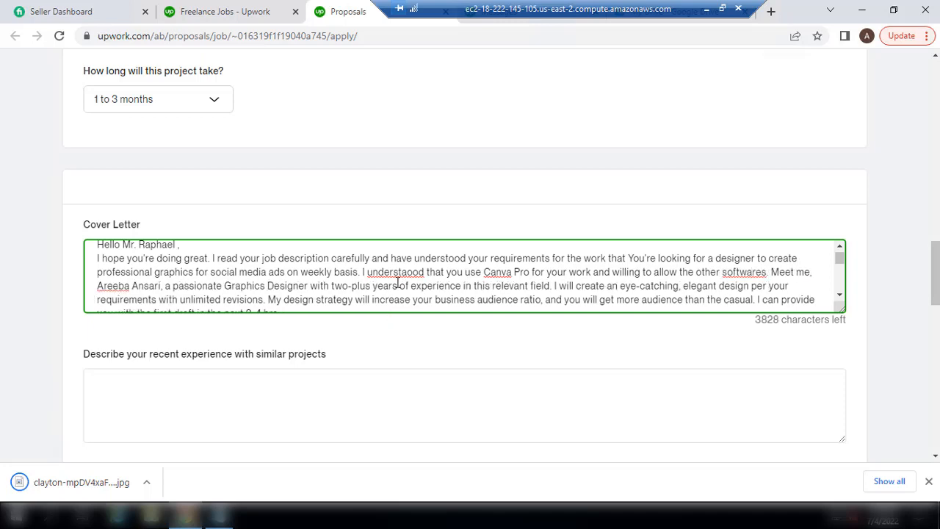
# Correct the misspellings to 'understood' and 'software', leaving Canva unchanged
pyautogui.rightClick(394, 273)
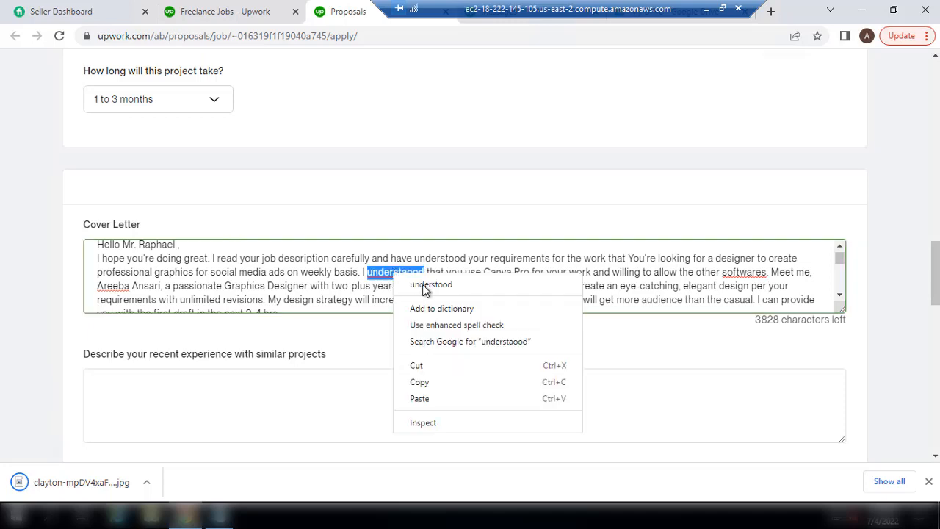
pyautogui.click(423, 286)
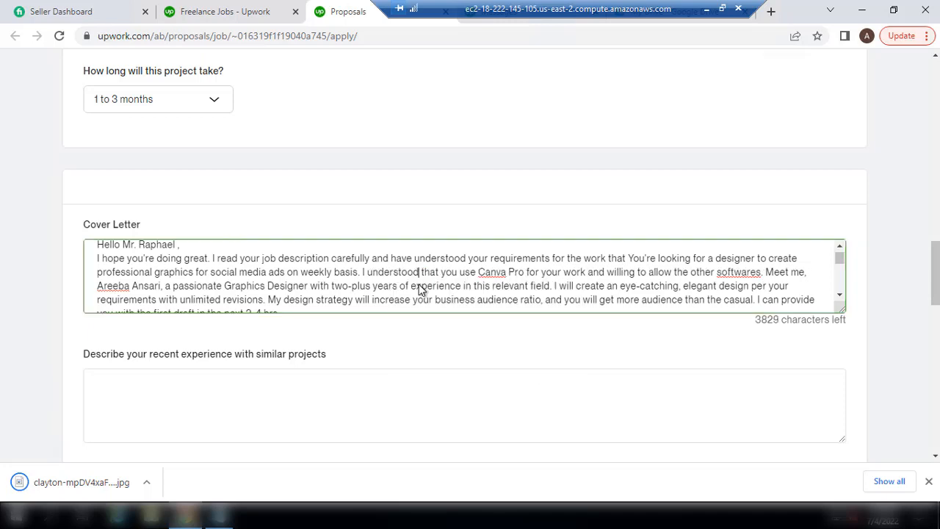
pyautogui.rightClick(489, 272)
pyautogui.click(374, 259)
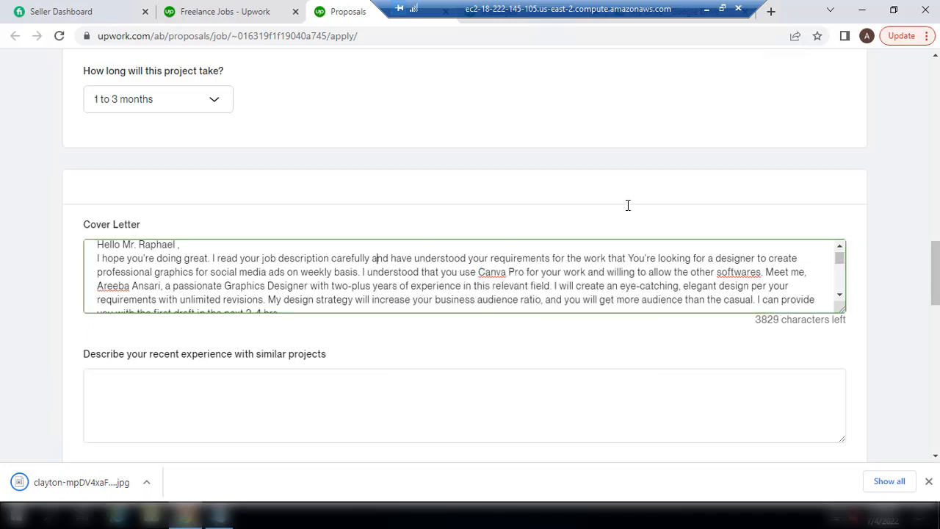
pyautogui.rightClick(735, 275)
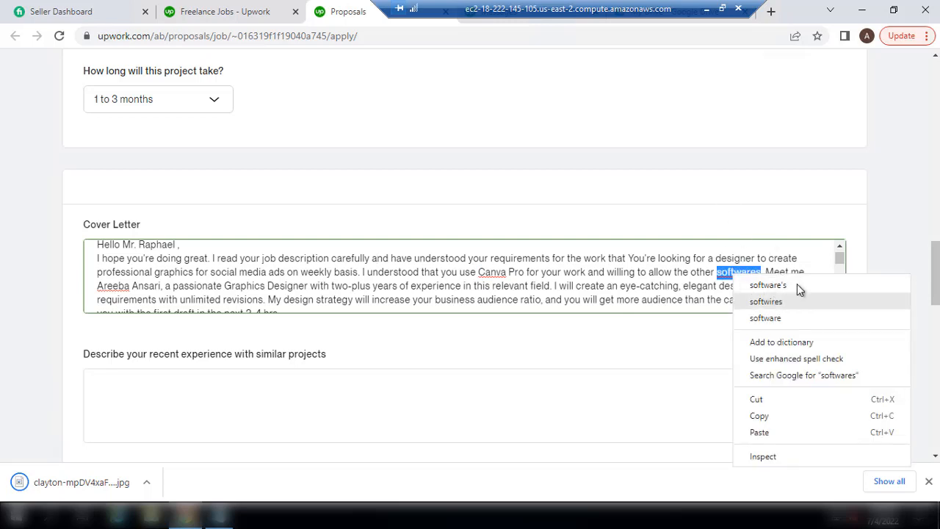
pyautogui.click(766, 319)
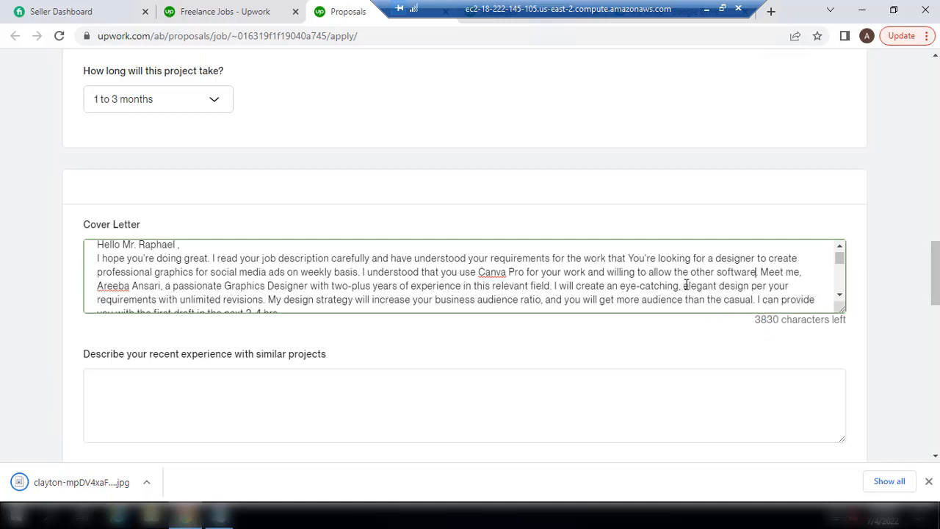
# Insert 'for social media ads as per my creativity. All graphics would be custom design as' after 'design'
pyautogui.click(748, 287)
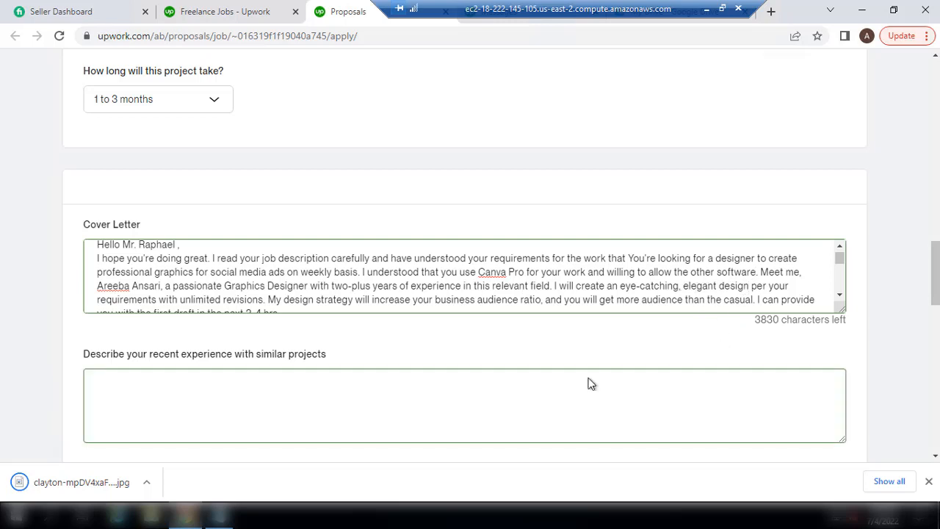
pyautogui.write('for social media ')
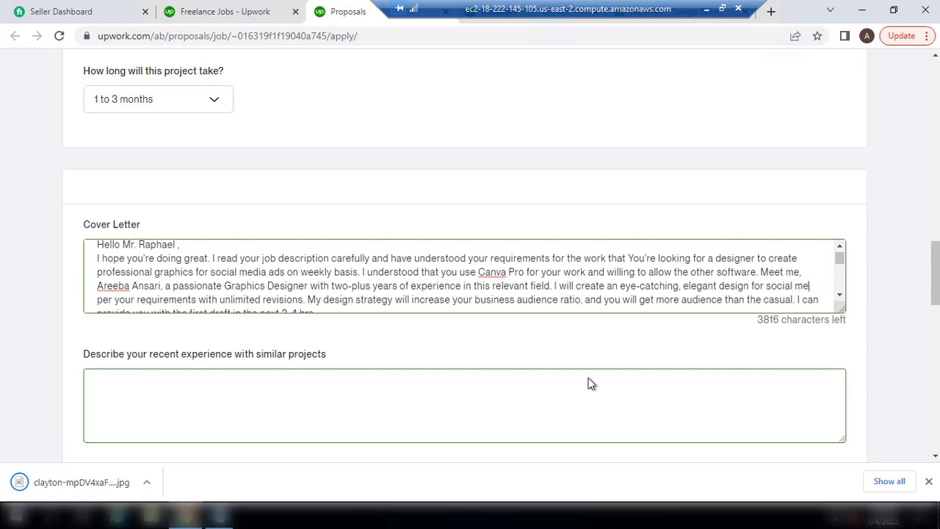
pyautogui.write('ads')
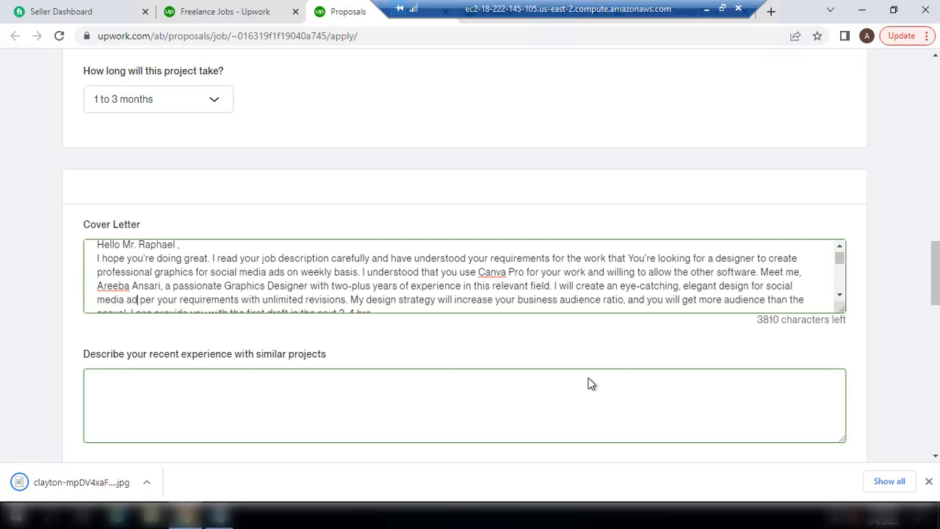
pyautogui.write(' as per my')
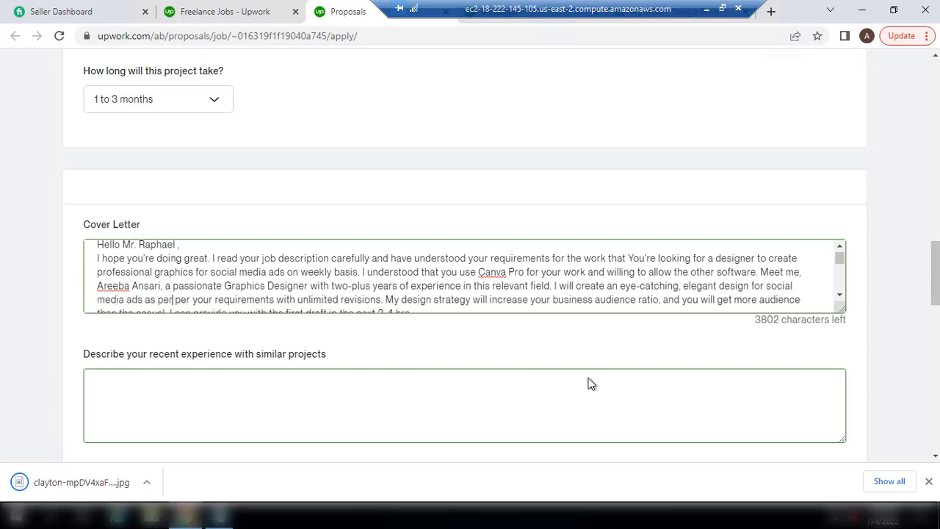
pyautogui.write(' creat')
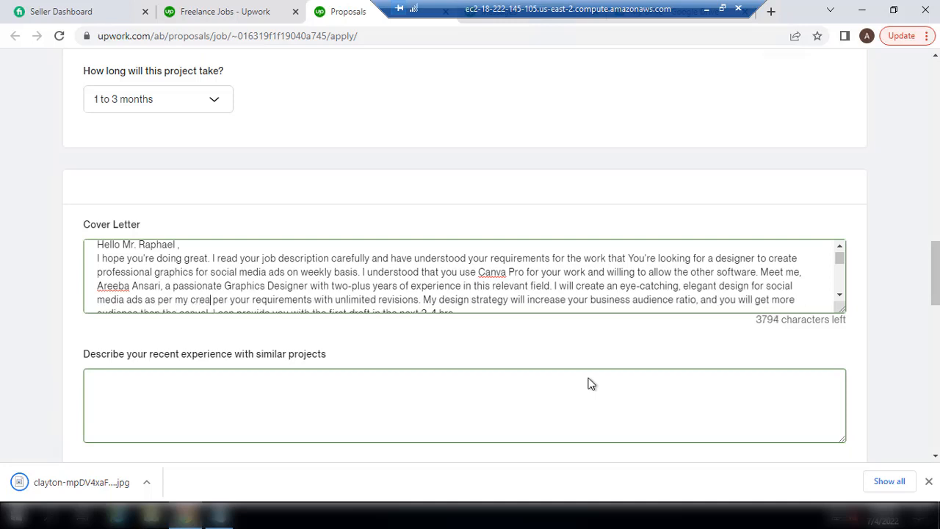
pyautogui.write('ivity. All')
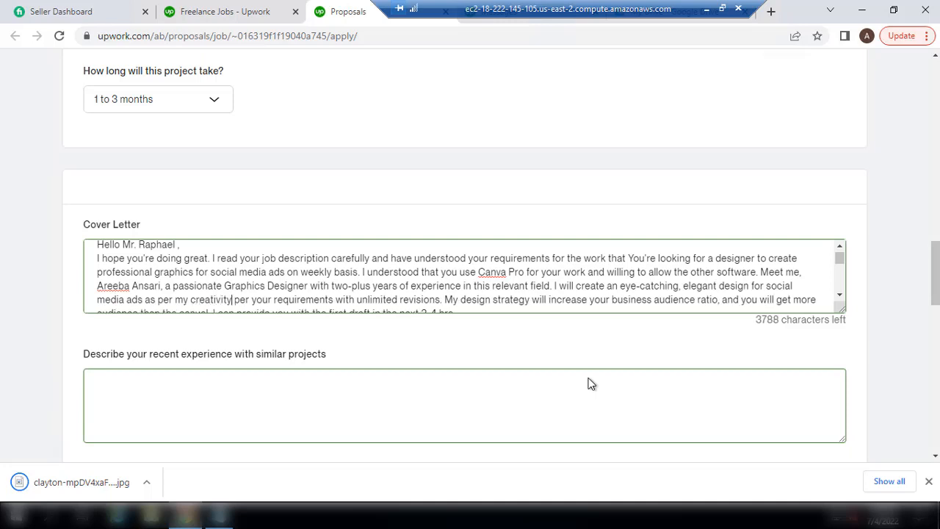
pyautogui.write(' graphics woyld')
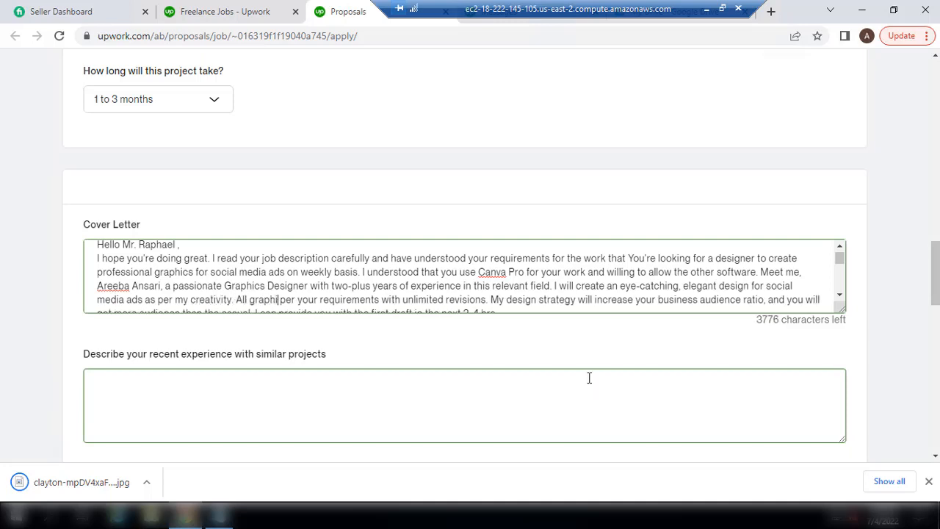
pyautogui.press('BackSpace')
pyautogui.press('BackSpace')
pyautogui.press('BackSpace')
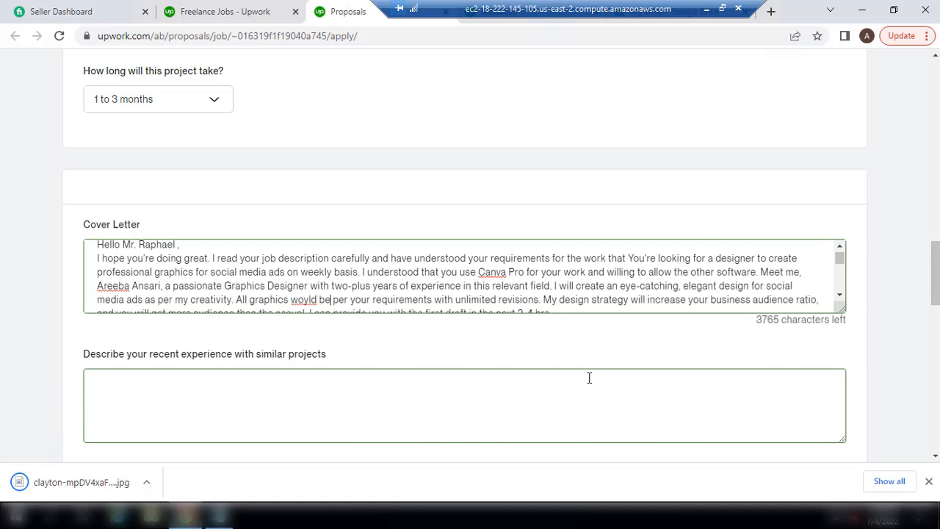
pyautogui.write('uld be custo')
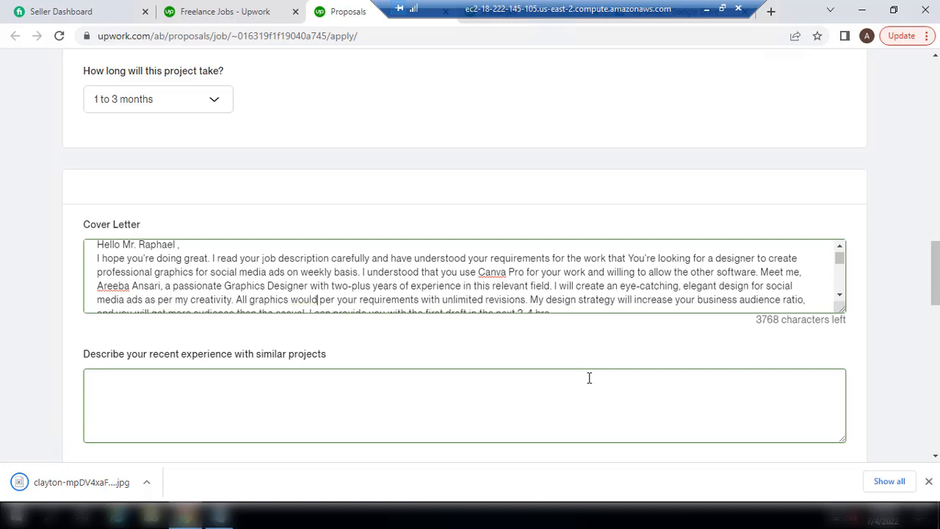
pyautogui.write('m ')
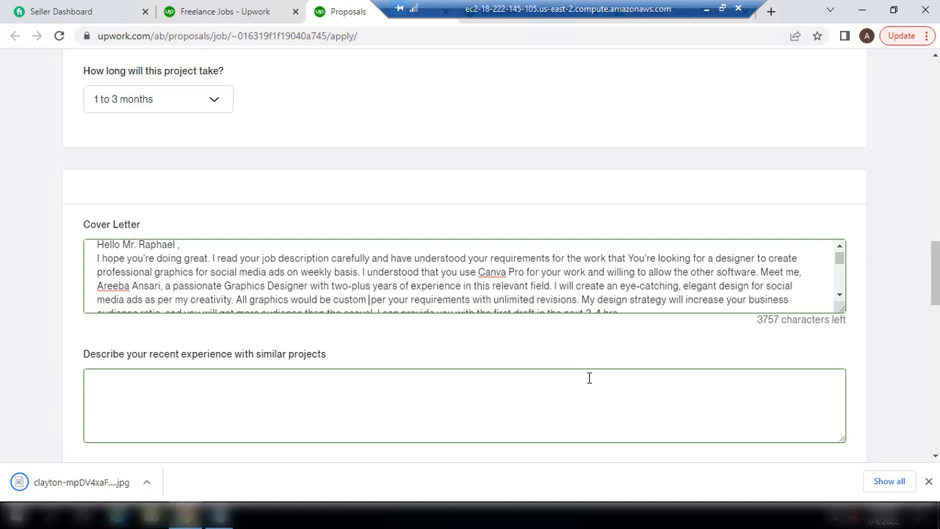
pyautogui.write('design as')
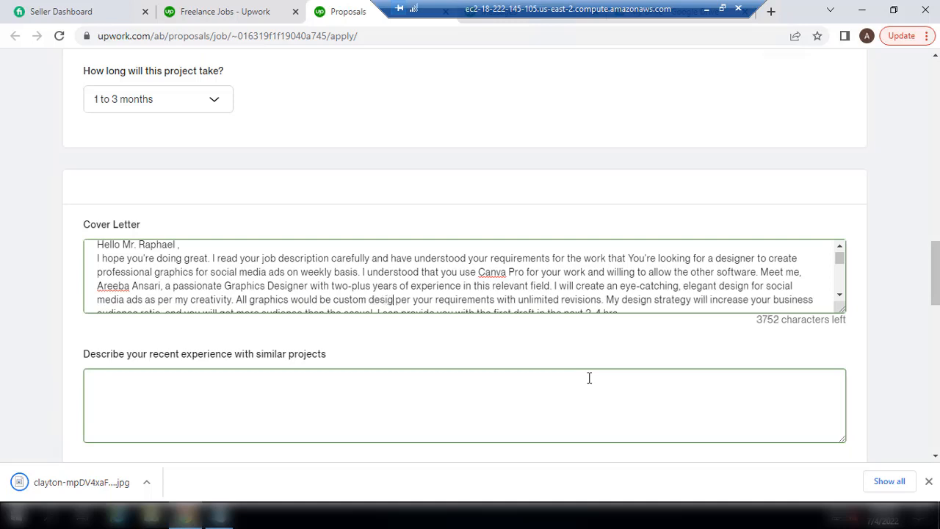
pyautogui.press('BackSpace')
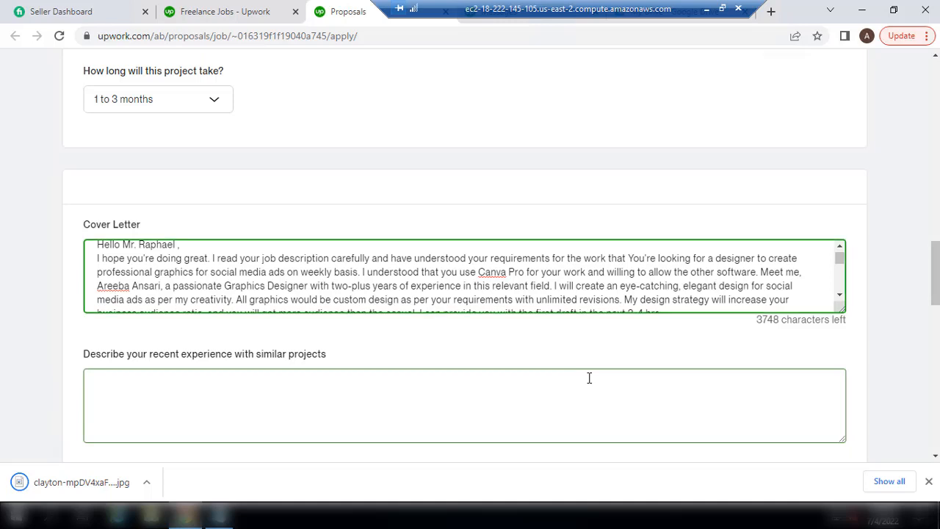
pyautogui.press('Down')
pyautogui.press('Down')
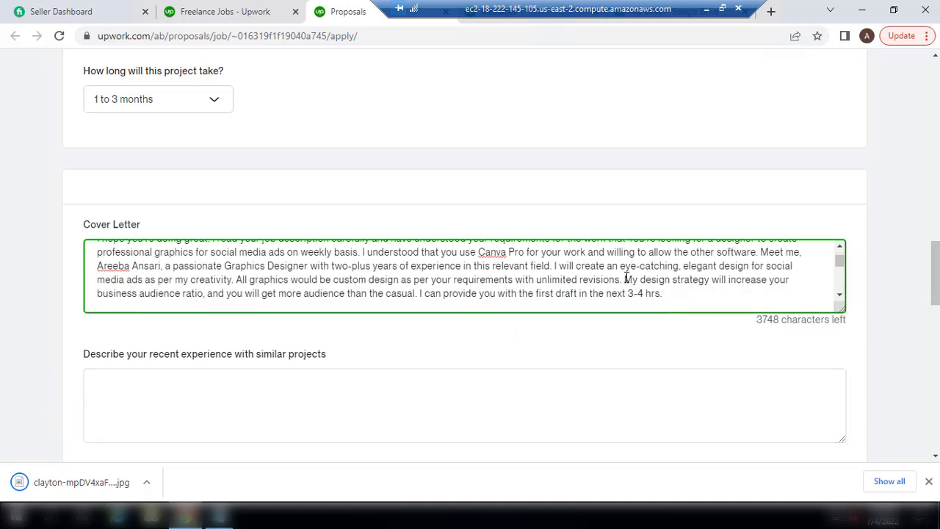
# Add 'I work on Canva Pro and I am willing to create short video for you as you want.'
pyautogui.click(653, 353)
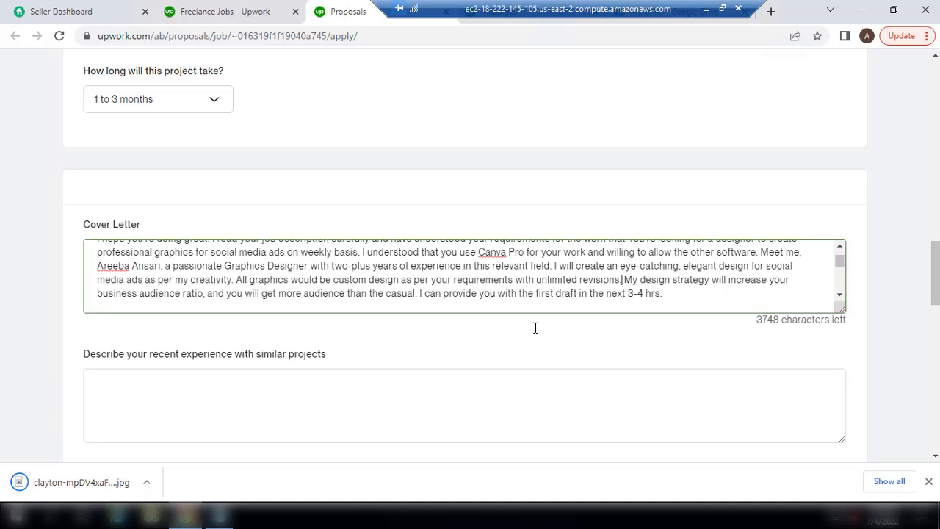
pyautogui.write('I')
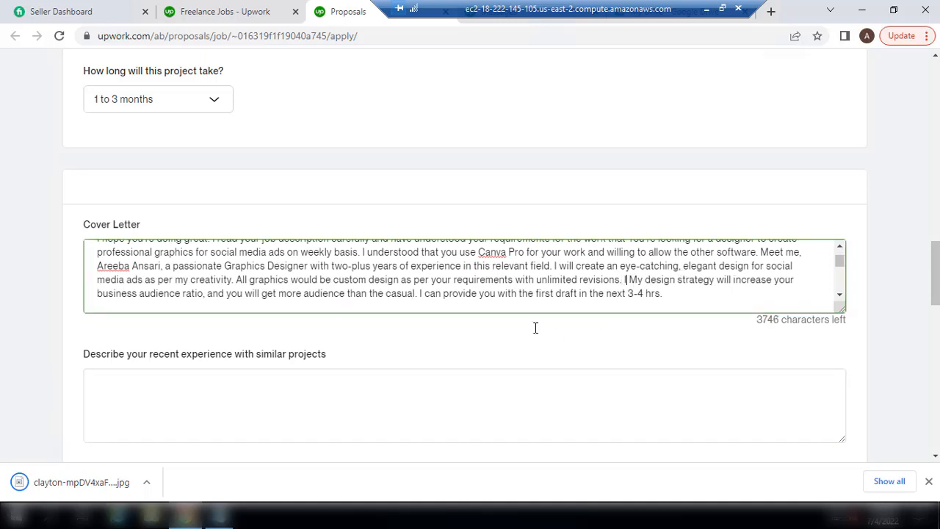
pyautogui.write(' work on Canva')
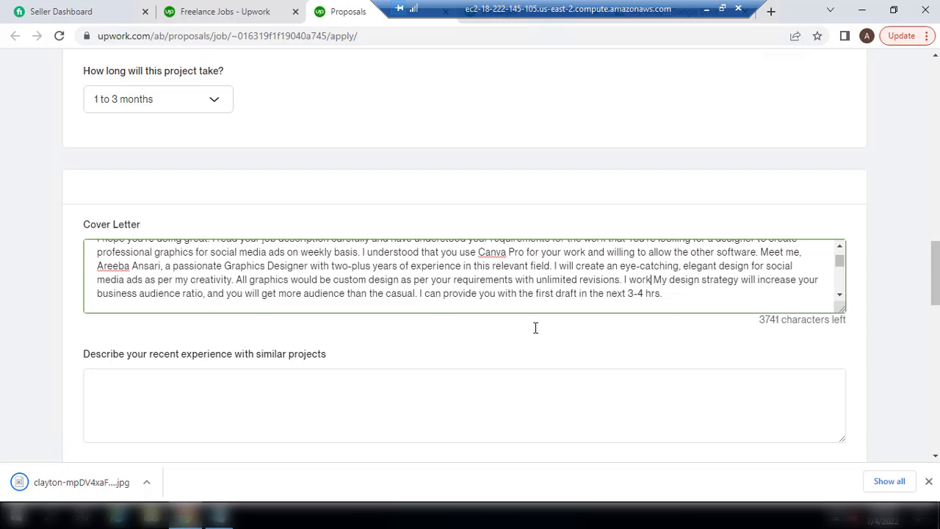
pyautogui.write(' Pro and ')
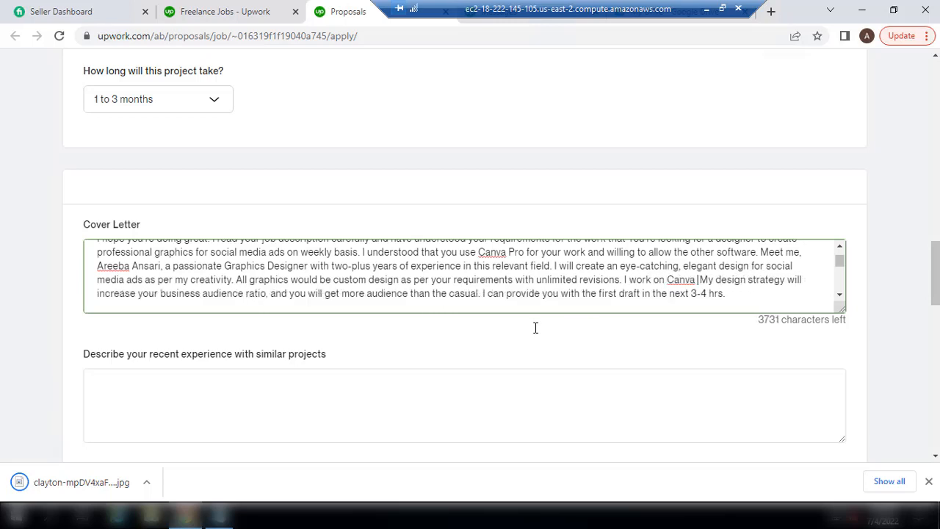
pyautogui.write('I am willing to c')
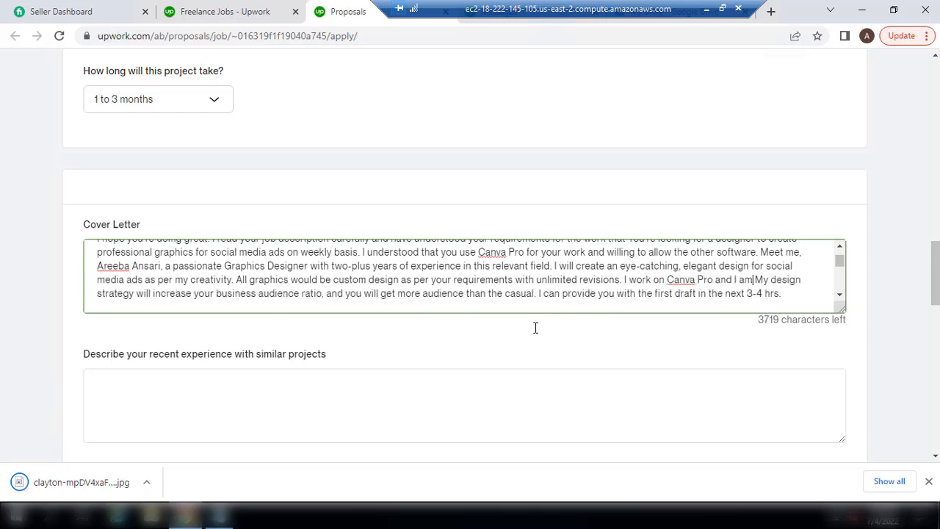
pyautogui.write('reate short')
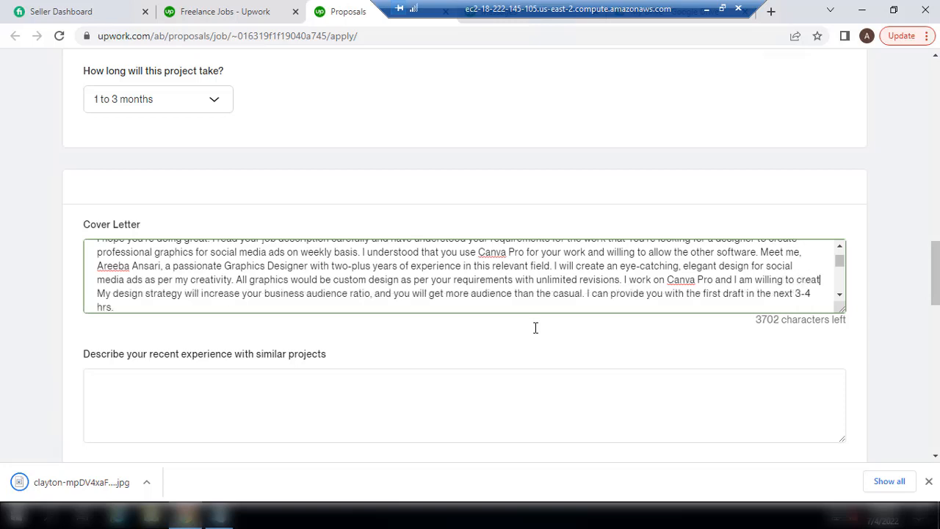
pyautogui.write(' video for you')
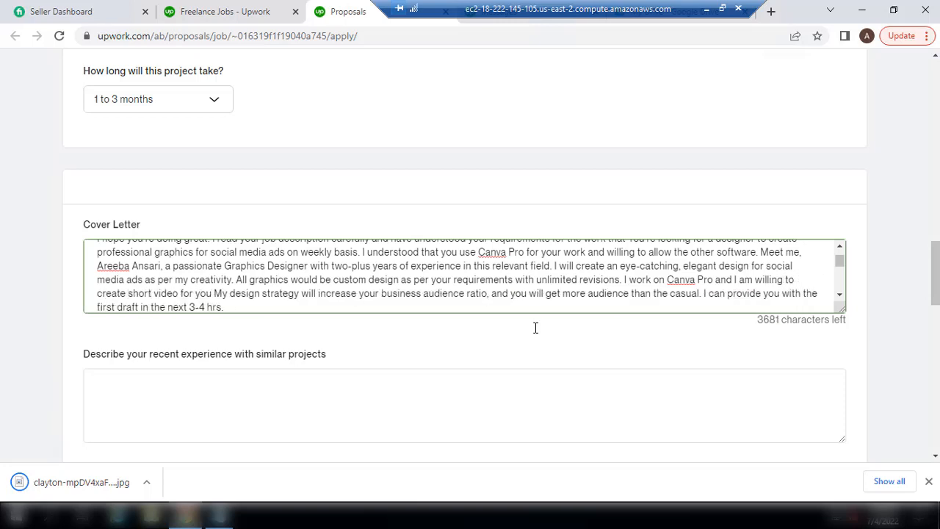
pyautogui.write(' as yo')
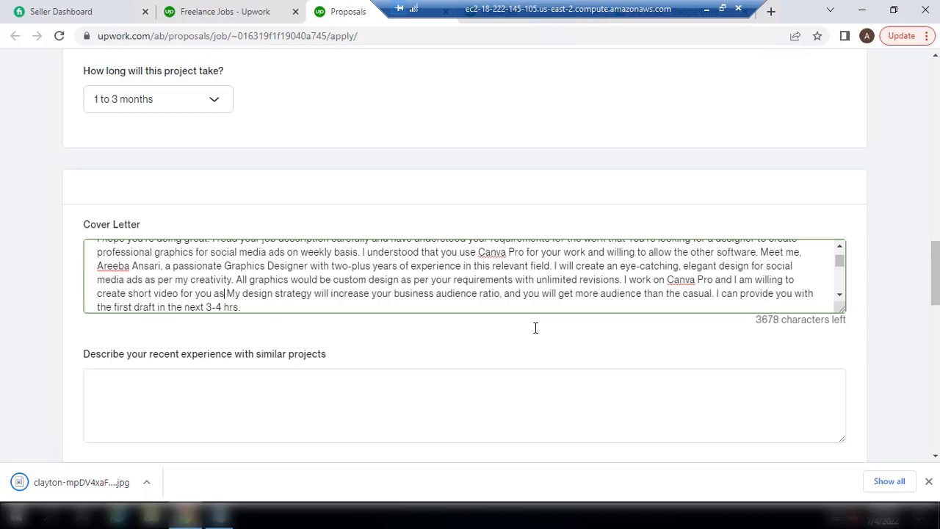
pyautogui.write('u want.')
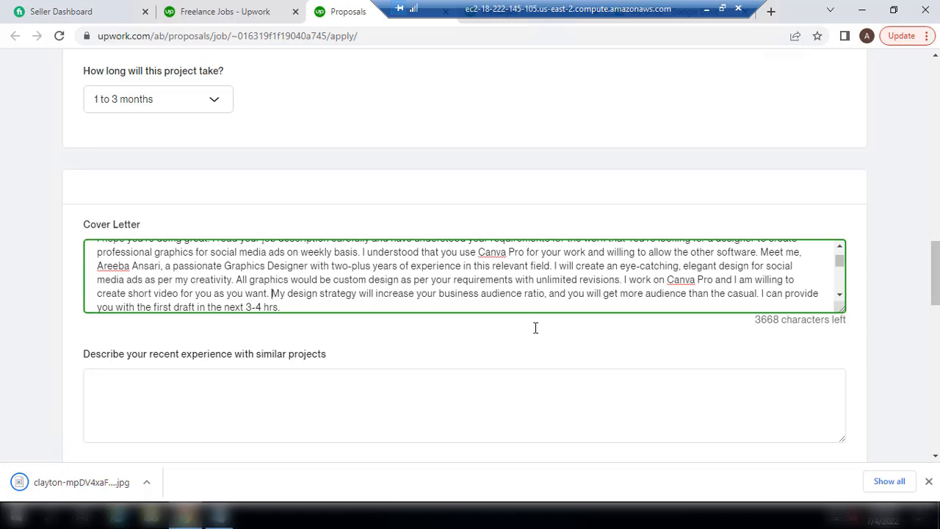
pyautogui.press('Return')
# Paste the mockup paragraph and portfolio block, then change the $10 discount to $200
pyautogui.write("I am offering to make one Mockup FREE of cost to show you my professional work. If you like my graphics, then you can hire me. Otherwise, I won't charge any penny from you.")
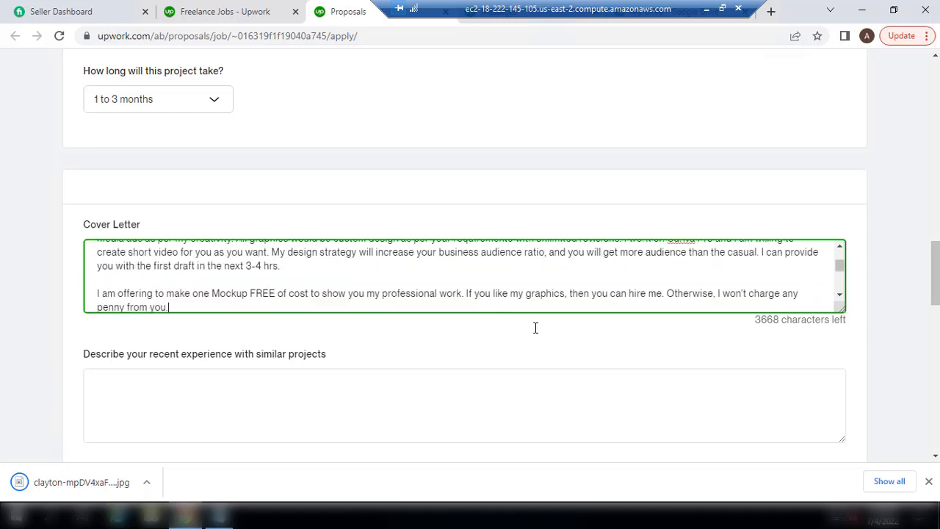
pyautogui.press('Return')
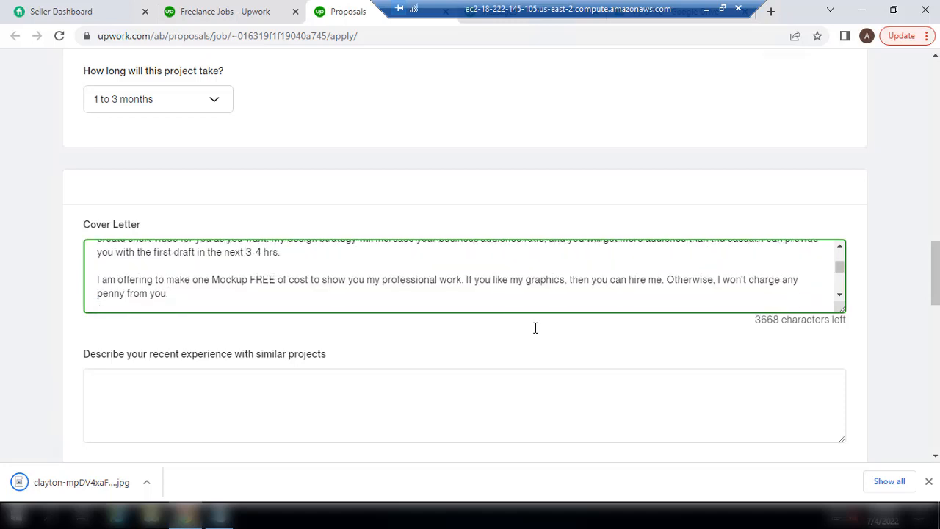
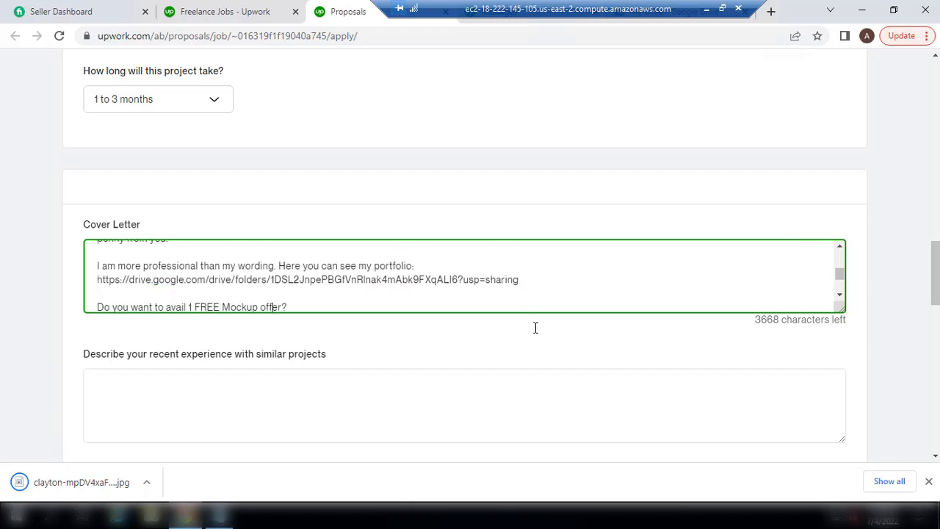
pyautogui.click(177, 293)
pyautogui.press('BackSpace')
pyautogui.write('20')
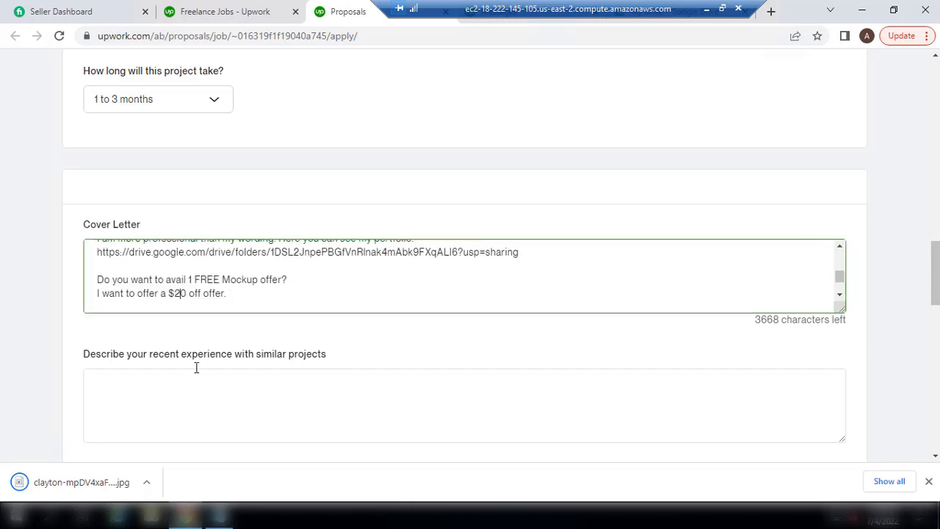
pyautogui.press('Down')
pyautogui.press('Down')
pyautogui.press('Down')
pyautogui.press('Down')
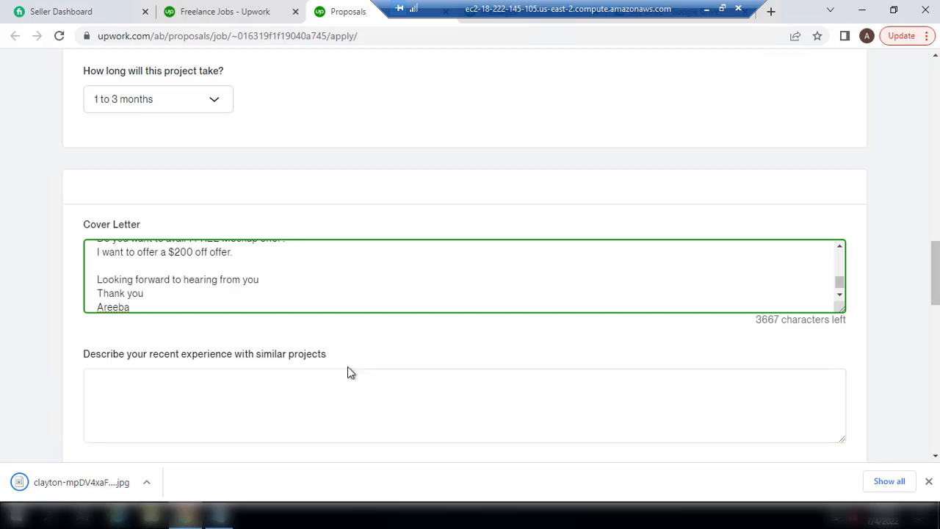
# Put the cursor in the recent-experience answer box and look over the remaining questions
pyautogui.click(204, 405)
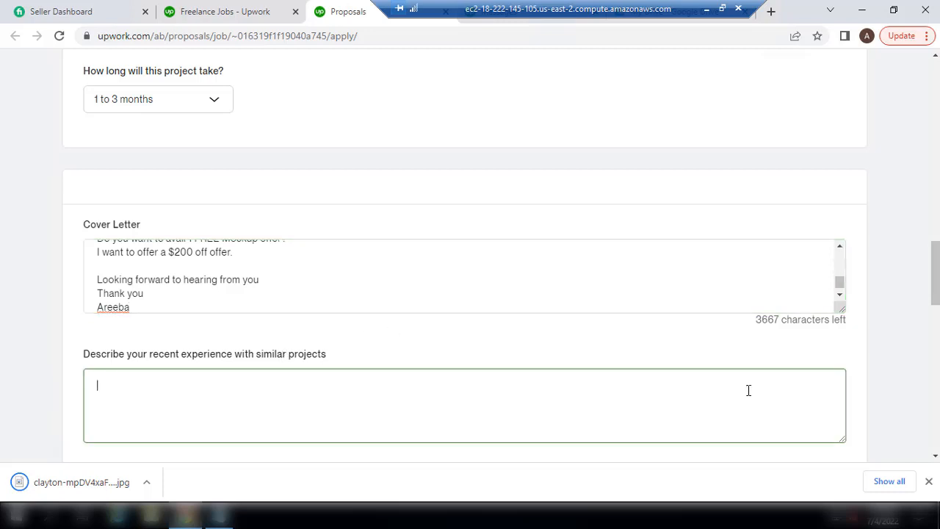
pyautogui.scroll(-4, 203, 406)
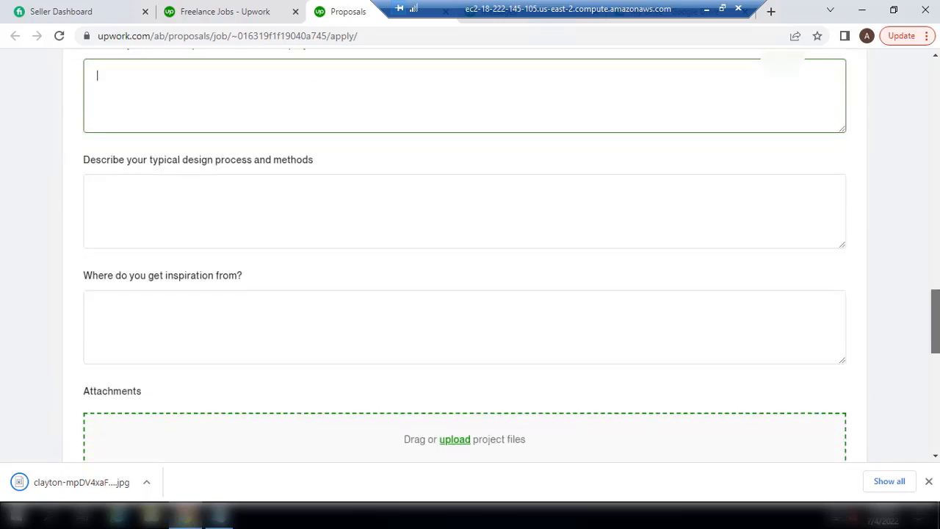
pyautogui.scroll(2, 936, 314)
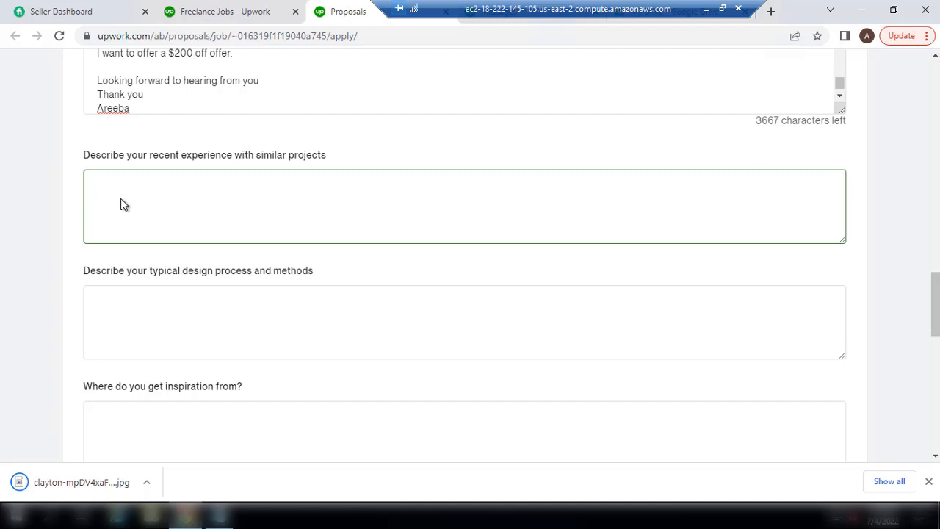
# Write that you worked with many freelance clients wanting social media ads, an outstanding experience
pyautogui.write('I haved wor')
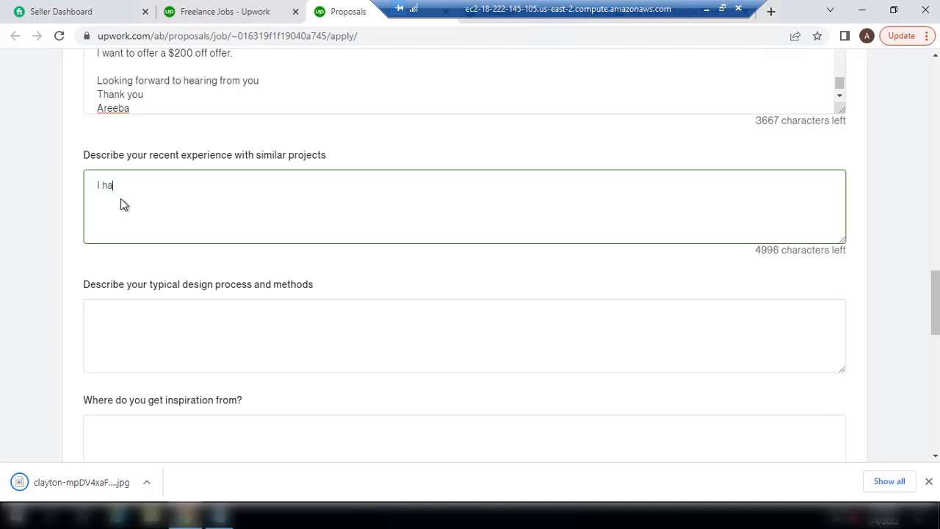
pyautogui.press('BackSpace')
pyautogui.press('BackSpace')
pyautogui.press('BackSpace')
pyautogui.press('BackSpace')
pyautogui.press('BackSpace')
pyautogui.write('worked with ma')
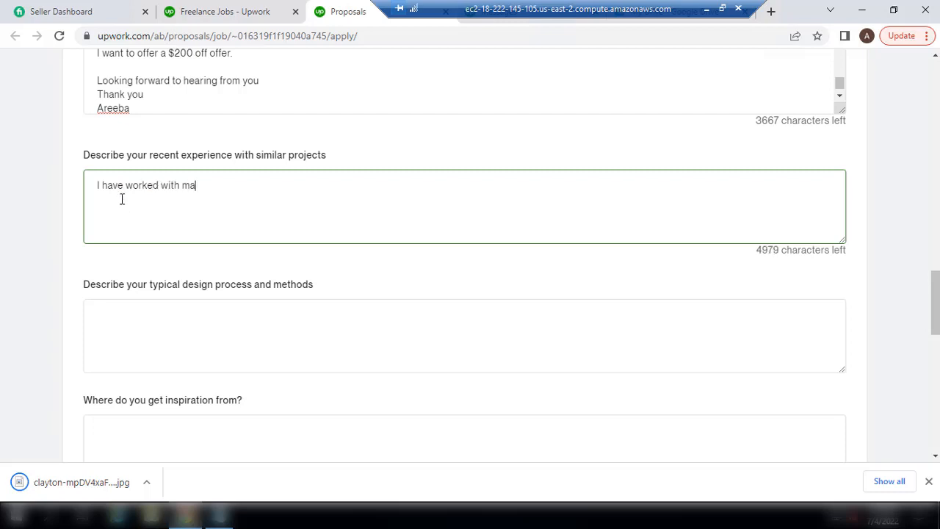
pyautogui.write('ny clients in my')
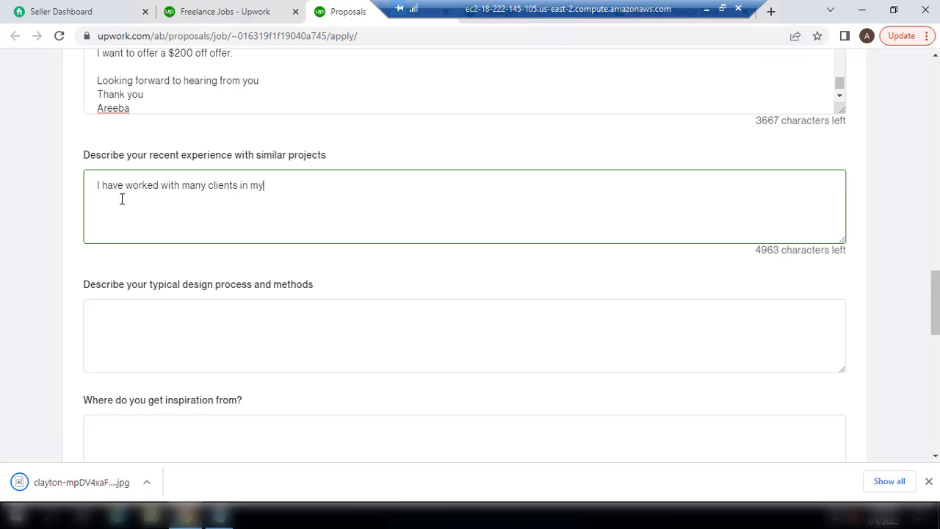
pyautogui.write(' freelance ca')
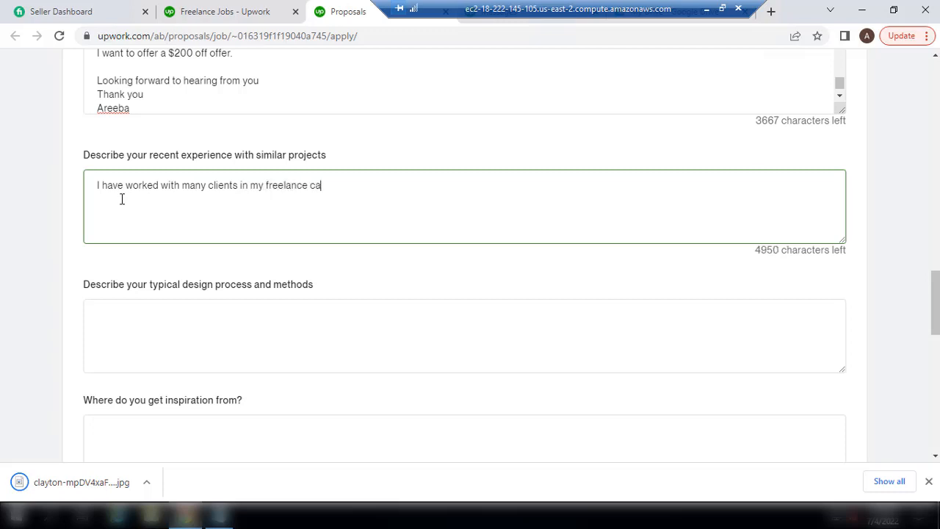
pyautogui.write('rrer')
pyautogui.press('BackSpace')
pyautogui.press('BackSpace')
pyautogui.press('BackSpace')
pyautogui.write('ier who want ')
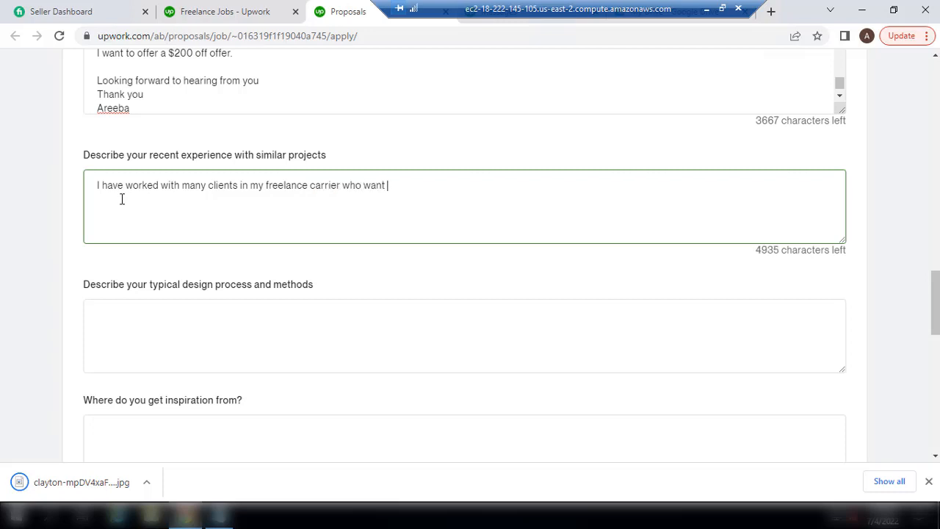
pyautogui.write('the social media ads ')
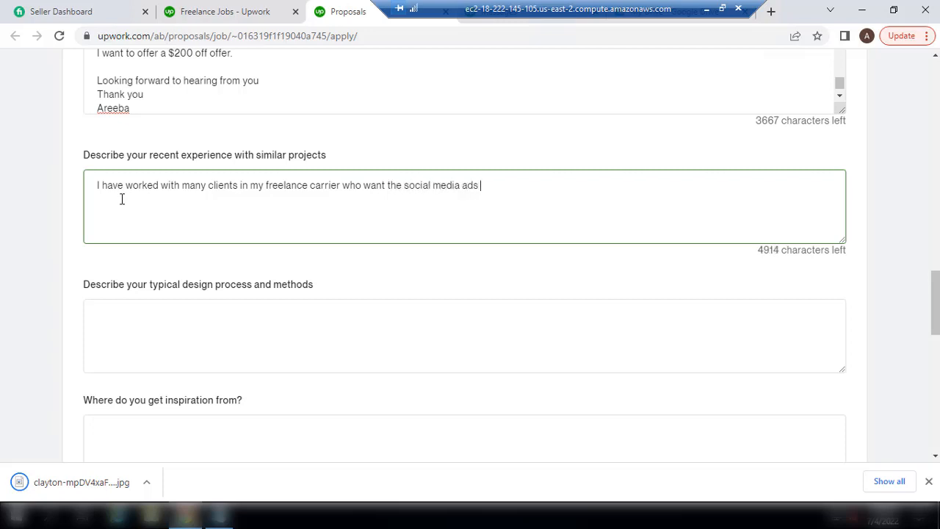
pyautogui.write('and It was an ou')
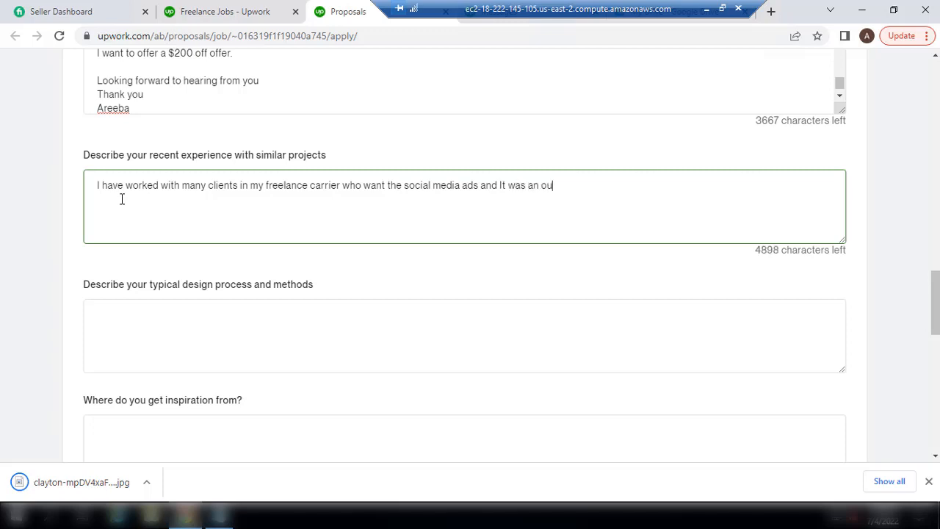
pyautogui.write('tstanding expe')
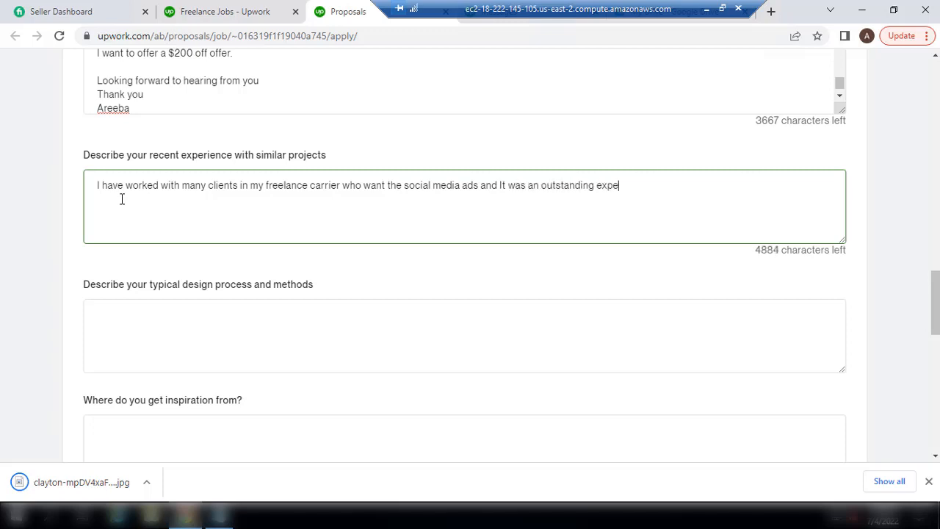
pyautogui.write('rience')
pyautogui.press('BackSpace')
pyautogui.press('BackSpace')
pyautogui.press('BackSpace')
pyautogui.press('BackSpace')
pyautogui.press('BackSpace')
# Add that clients liked your work and were satisfied, pointing to your portfolio for more
pyautogui.write('ience. They like ')
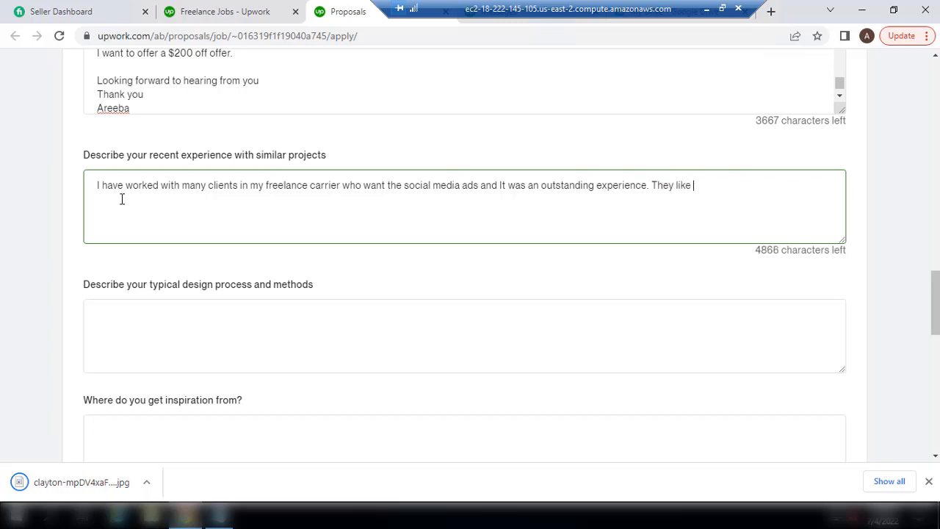
pyautogui.write('my')
pyautogui.press('BackSpace')
pyautogui.write('d my work and satosf')
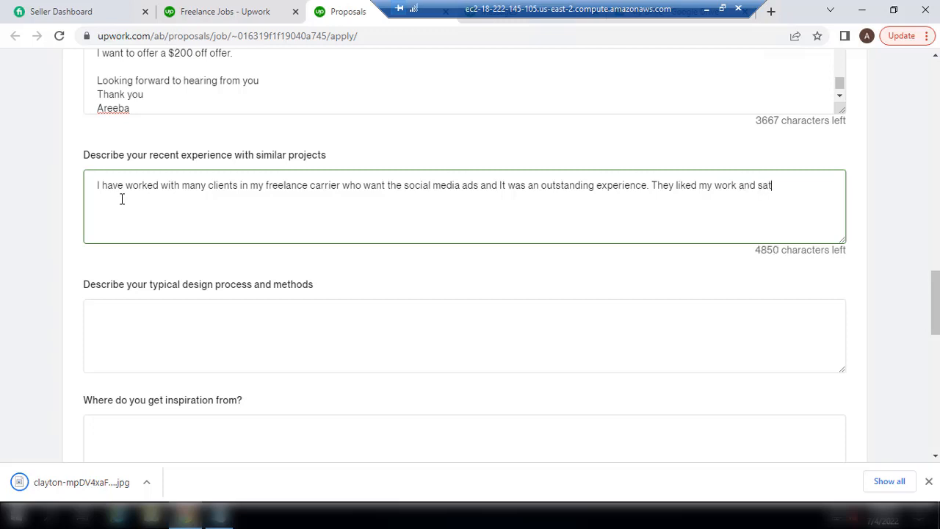
pyautogui.press('BackSpace')
pyautogui.press('BackSpace')
pyautogui.press('BackSpace')
pyautogui.write('isfied. You can see my ppor')
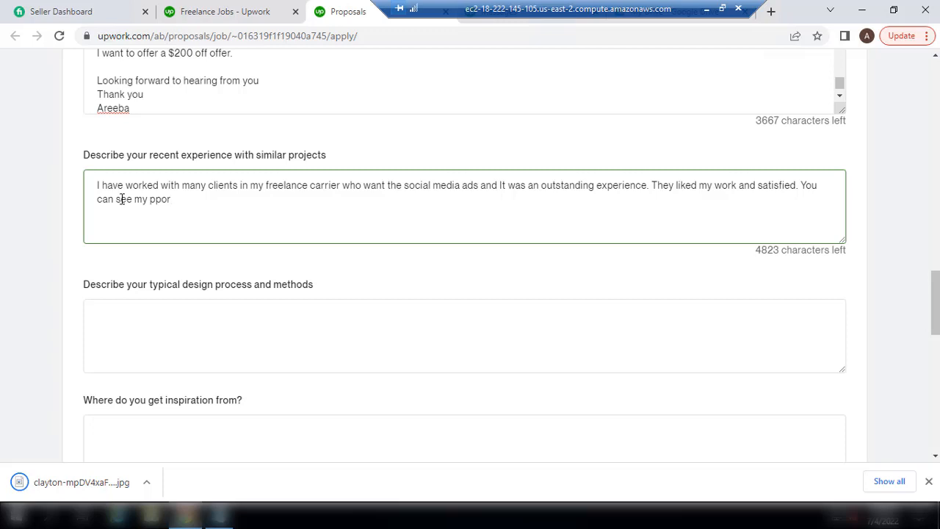
pyautogui.press('BackSpace')
pyautogui.press('BackSpace')
pyautogui.press('BackSpace')
pyautogui.write('ortfolio for more sarisf')
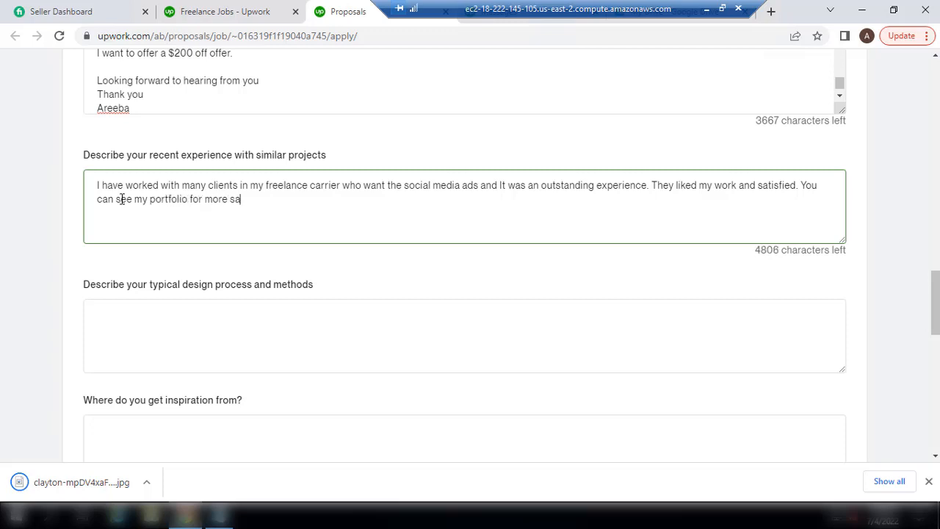
pyautogui.press('BackSpace')
pyautogui.press('BackSpace')
pyautogui.press('BackSpace')
pyautogui.press('BackSpace')
pyautogui.write('tisfaction:')
pyautogui.press('Return')
# Paste the cover letter's Google Drive portfolio link under the experience answer, removing the blank line
pyautogui.moveTo(936, 298); pyautogui.dragTo(934, 271)
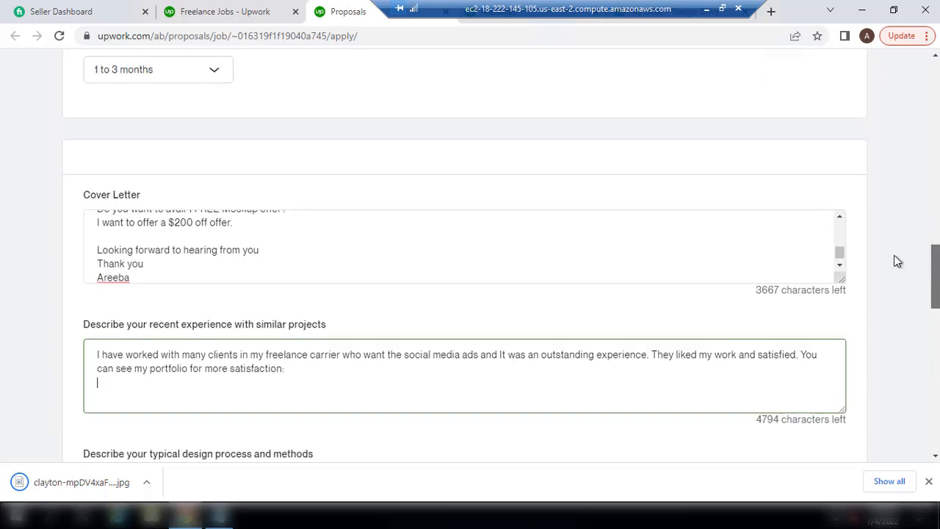
pyautogui.click(840, 257)
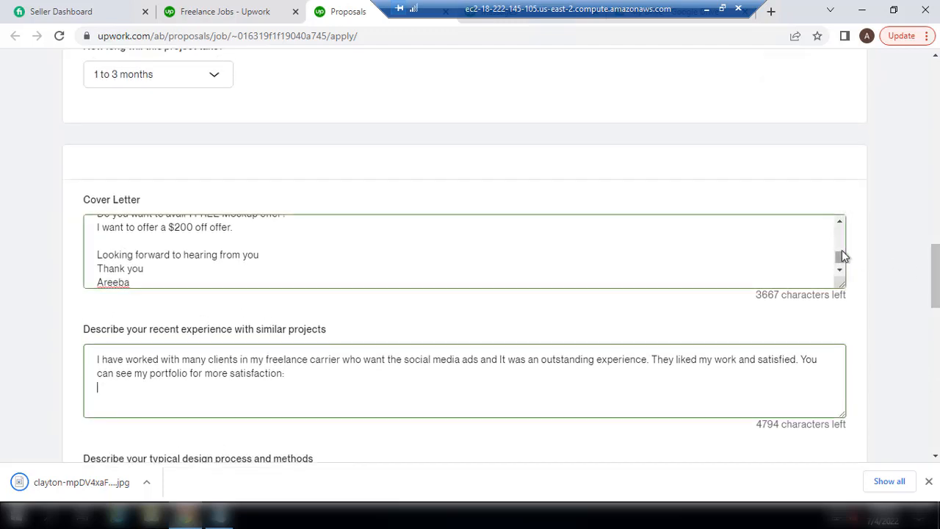
pyautogui.moveTo(842, 249)
pyautogui.mouseDown()
pyautogui.moveTo(840, 240)
pyautogui.moveTo(841, 253)
pyautogui.mouseUp()
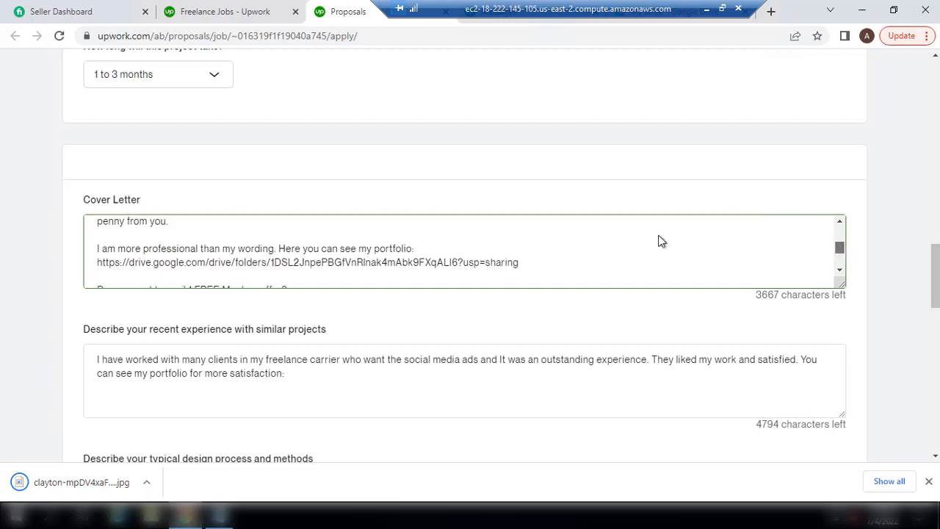
pyautogui.moveTo(522, 262); pyautogui.dragTo(524, 250)
pyautogui.hotkey('ctrl', 'c')
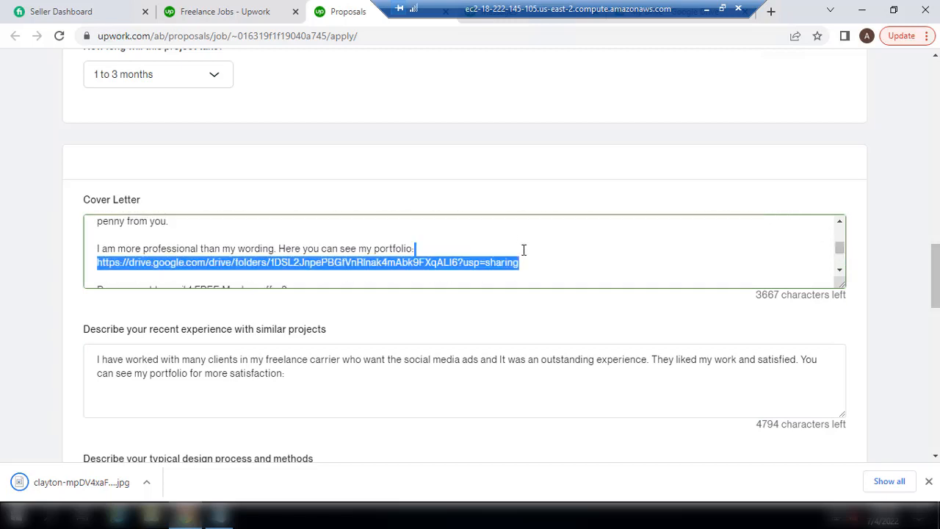
pyautogui.click(155, 390)
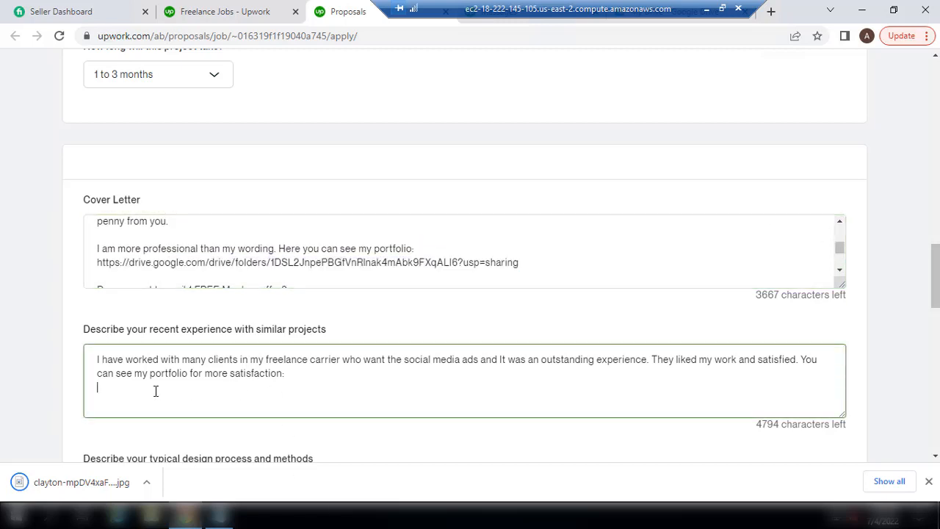
pyautogui.hotkey('ctrl', 'v')
pyautogui.click(127, 387)
pyautogui.press('BackSpace')
pyautogui.press('BackSpace')
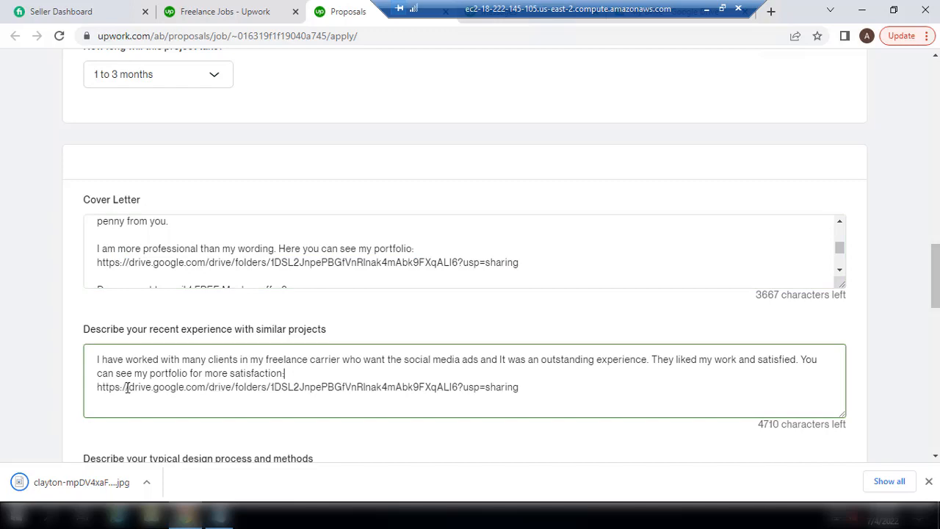
pyautogui.press('Down')
pyautogui.press('Down')
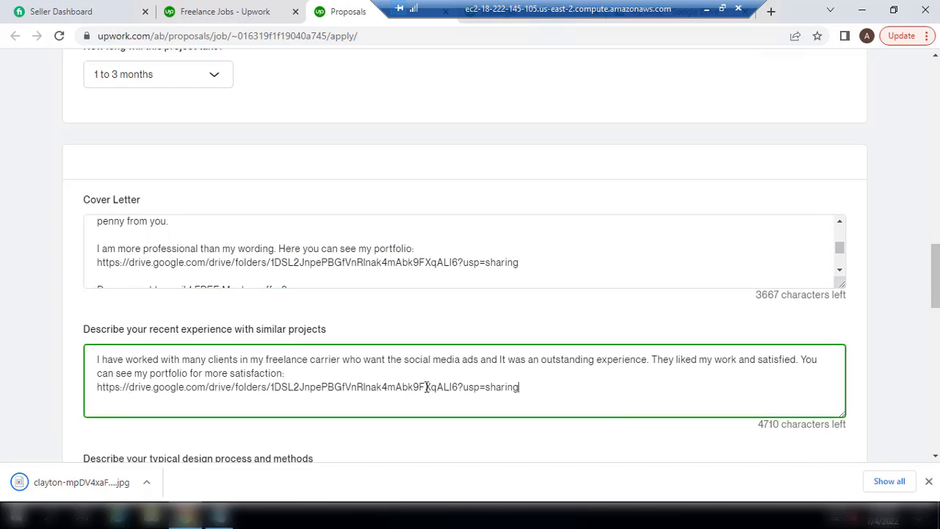
pyautogui.scroll(-3, 470, 264)
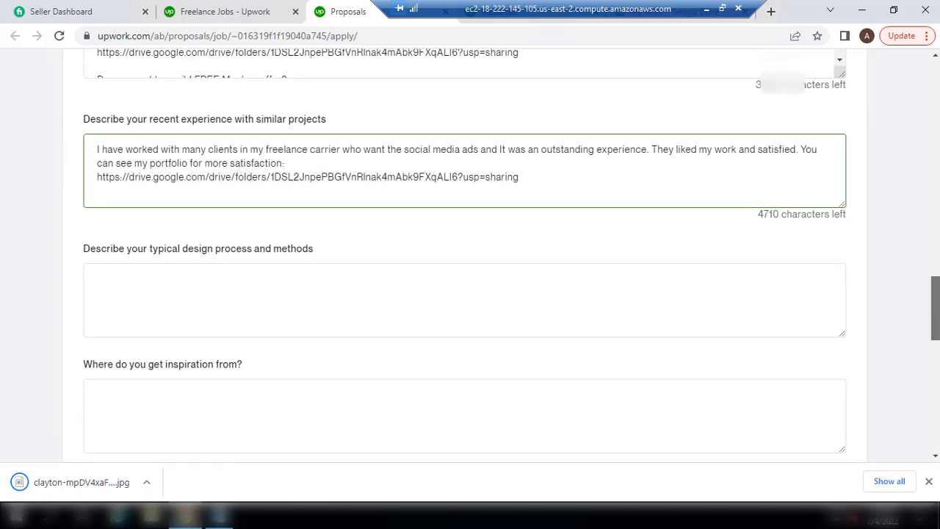
pyautogui.scroll(-1, 470, 264)
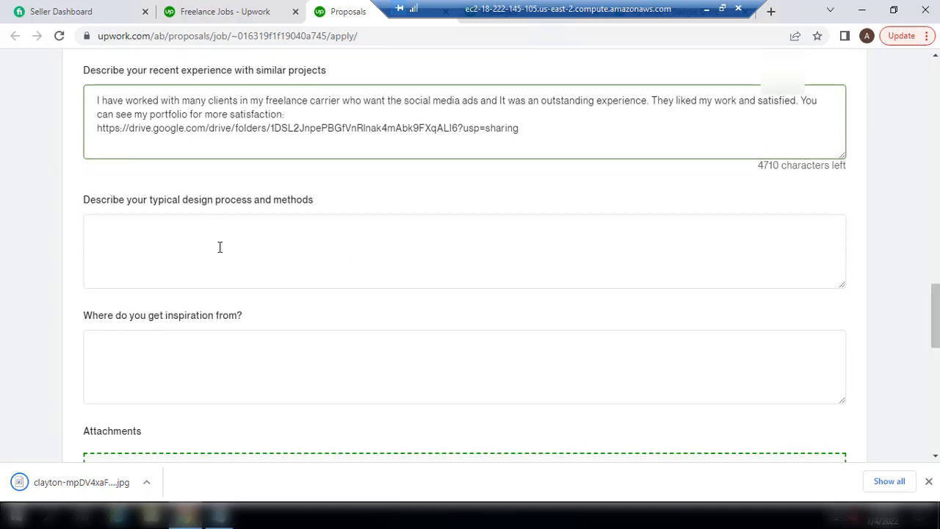
# Write that you take a short client call to understand expectations and ask for a competitor's/favourite sample
pyautogui.click(139, 241)
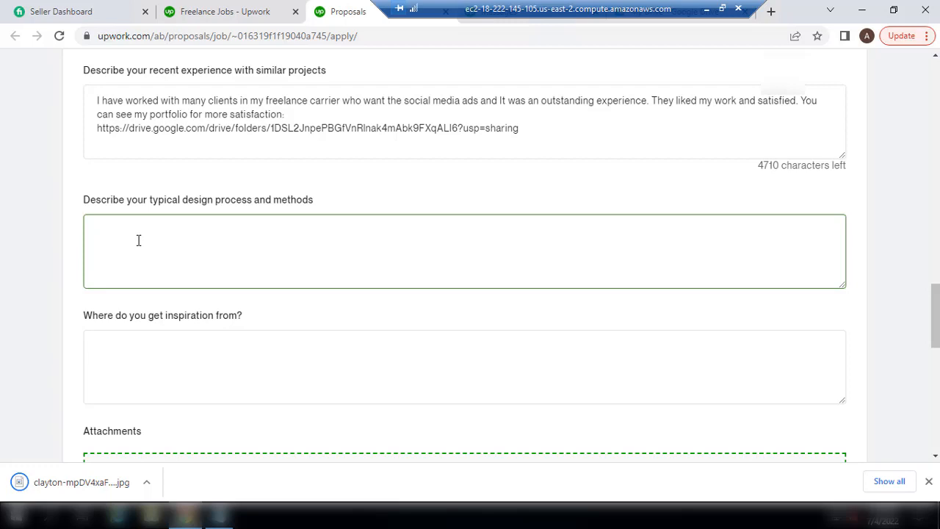
pyautogui.write('I')
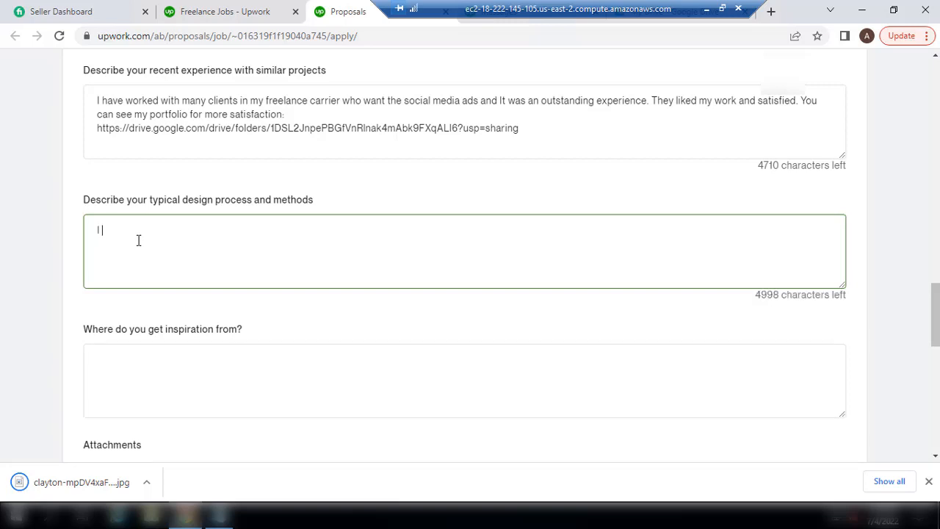
pyautogui.press('BackSpace')
pyautogui.write('Normally, I t')
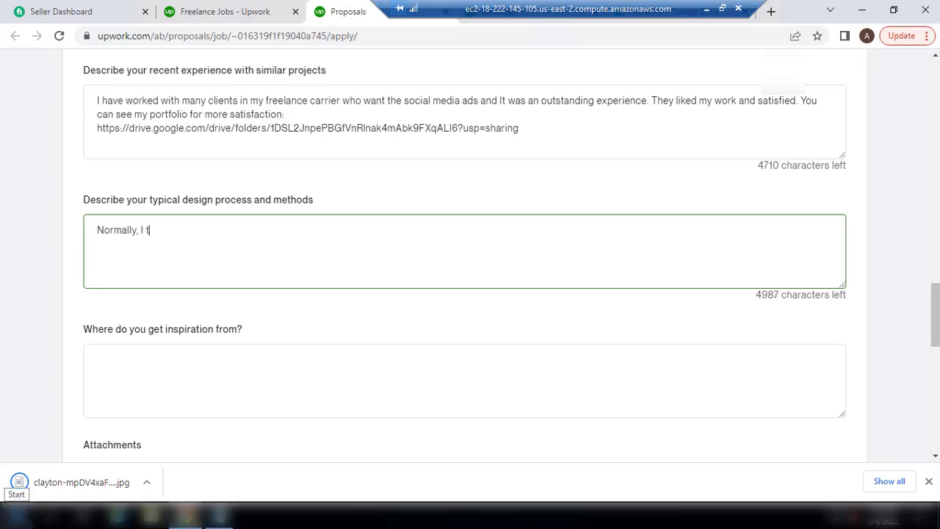
pyautogui.write('ake')
pyautogui.press('BackSpace')
pyautogui.press('BackSpace')
pyautogui.press('BackSpace')
pyautogui.press('BackSpace')
pyautogui.write('take a ')
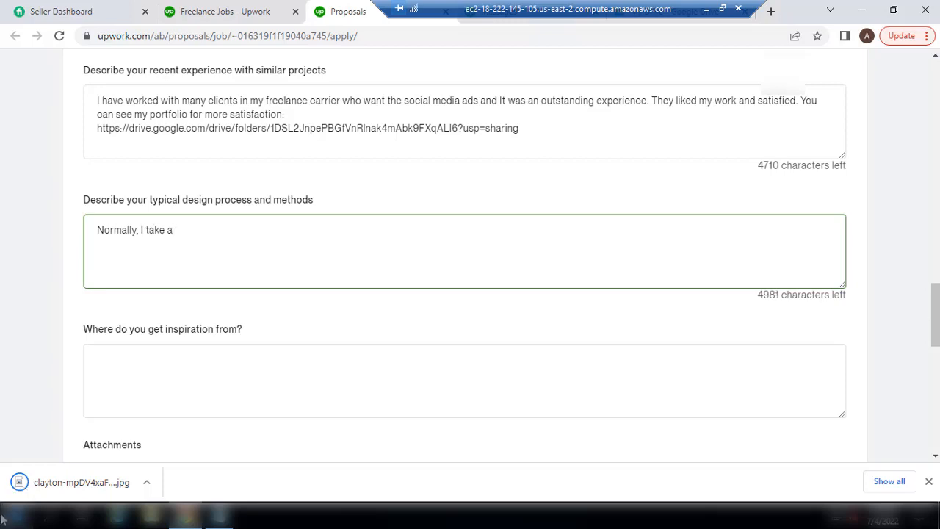
pyautogui.write('short call fro')
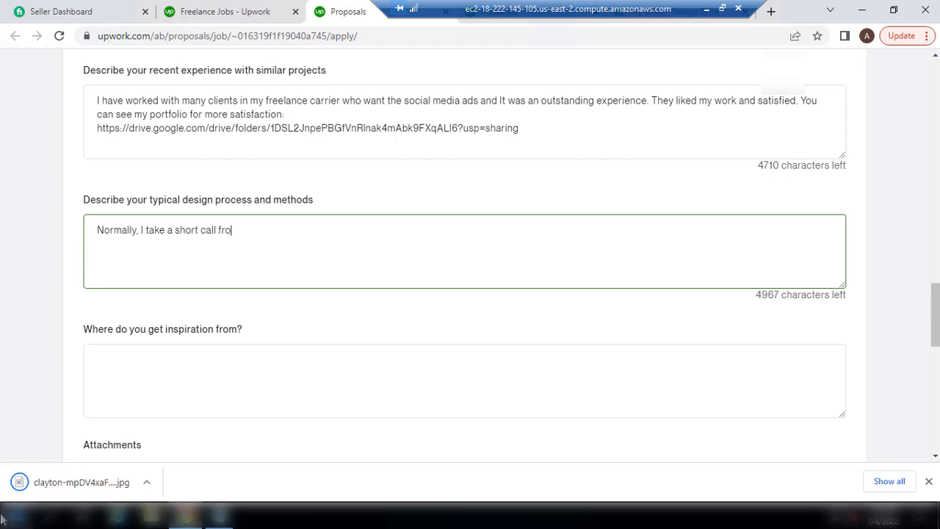
pyautogui.write('m my client to')
pyautogui.write(' g')
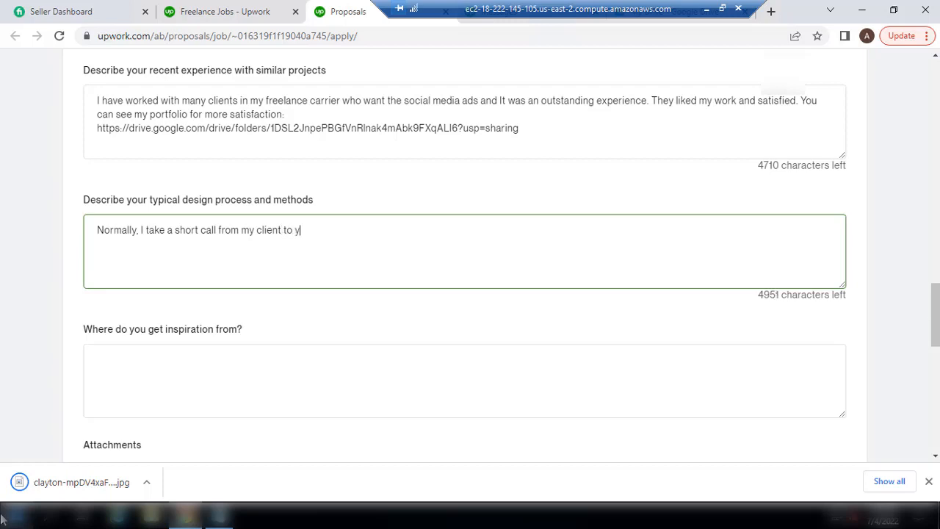
pyautogui.press('BackSpace')
pyautogui.write('understand their expectations')
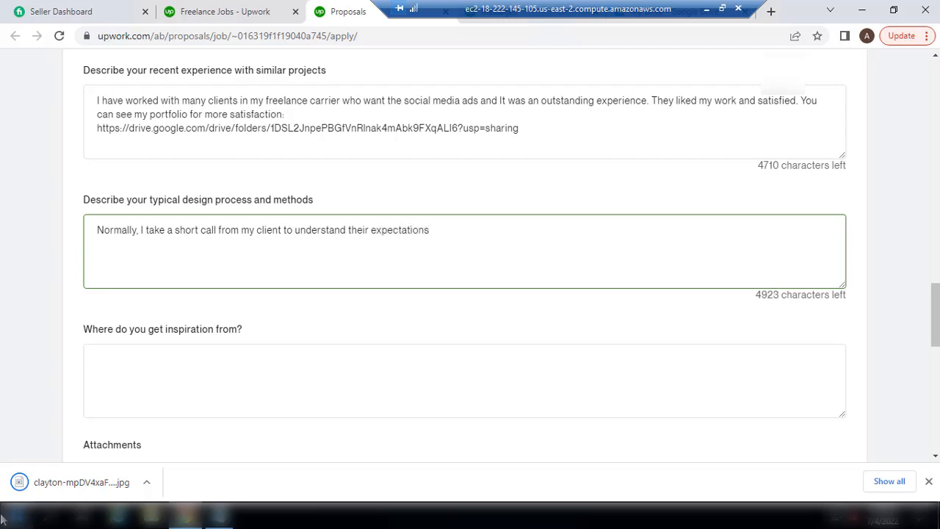
pyautogui.write(' and')
pyautogui.press('BackSpace')
pyautogui.press('BackSpace')
pyautogui.press('BackSpace')
pyautogui.press('BackSpace')
pyautogui.write('.')
pyautogui.press('BackSpace')
pyautogui.write('and as k')
pyautogui.press('BackSpace')
pyautogui.press('BackSpace')
pyautogui.press('BackSpace')
pyautogui.write('k a fe')
pyautogui.press('BackSpace')
pyautogui.press('BackSpace')
pyautogui.write('compet')
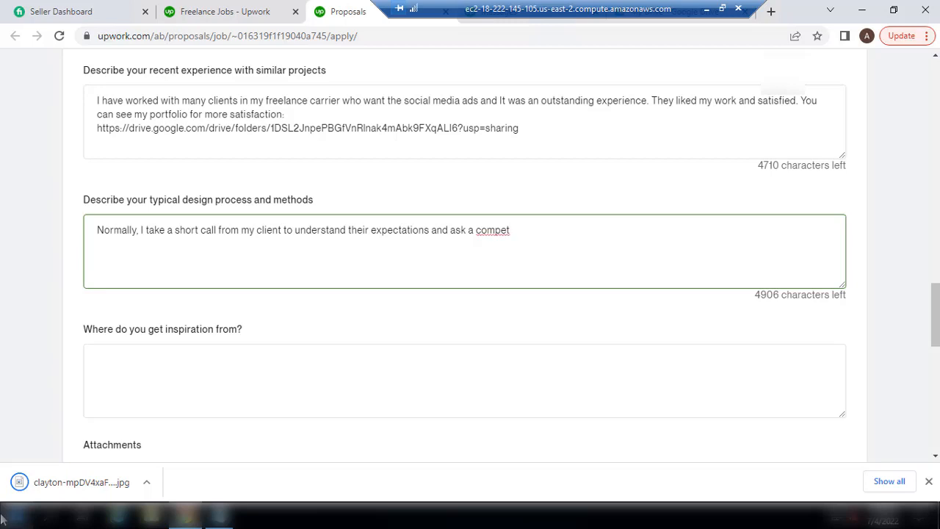
pyautogui.write("itor's/favouri")
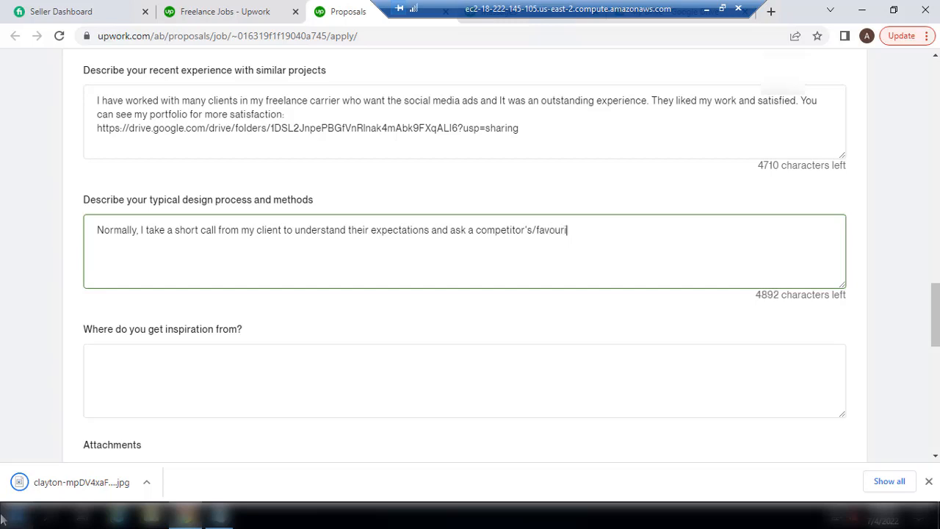
pyautogui.write('te samole')
# Fix the misspellings to 'favorite' and 'sample' using spellcheck suggestions
pyautogui.click(556, 231)
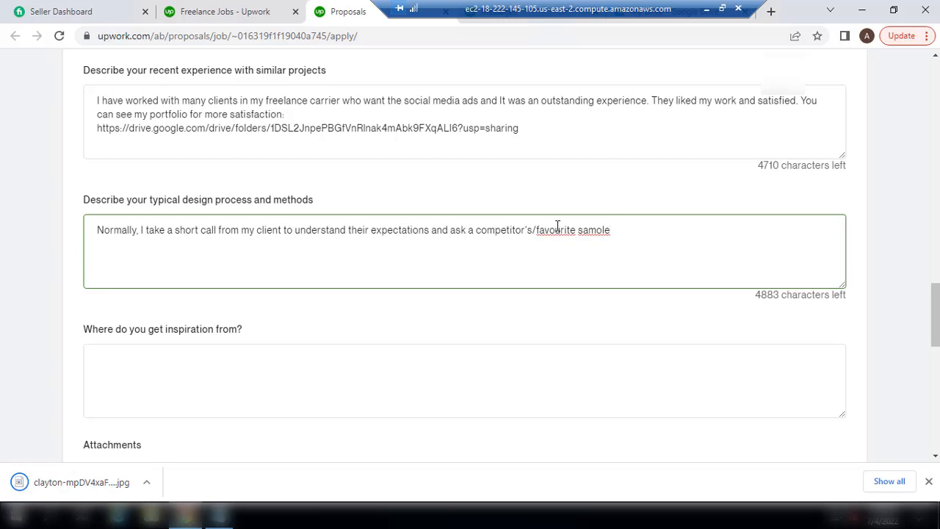
pyautogui.rightClick(561, 230)
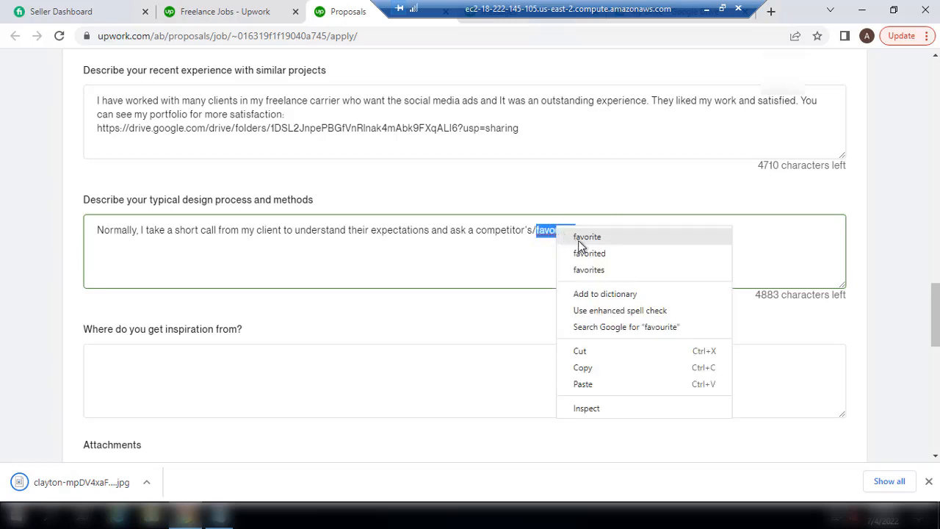
pyautogui.click(582, 236)
pyautogui.rightClick(600, 231)
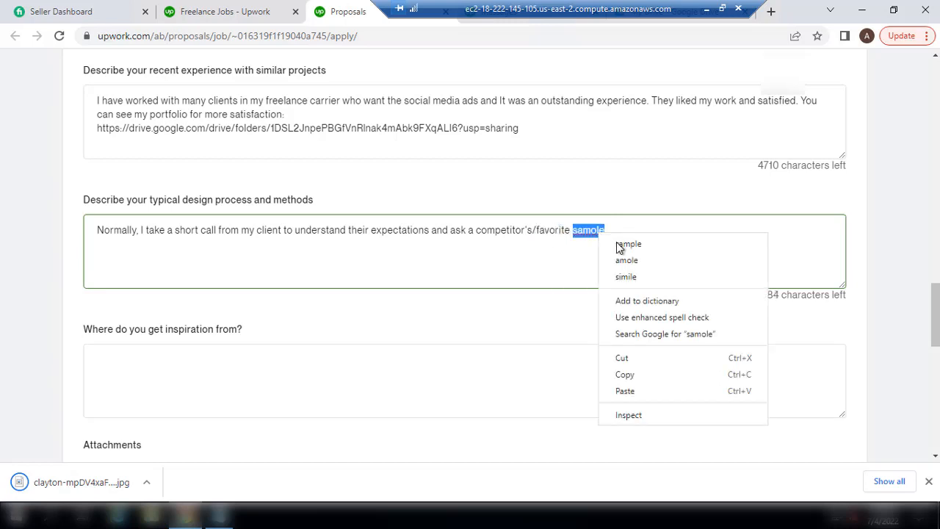
pyautogui.click(621, 243)
pyautogui.write('of ')
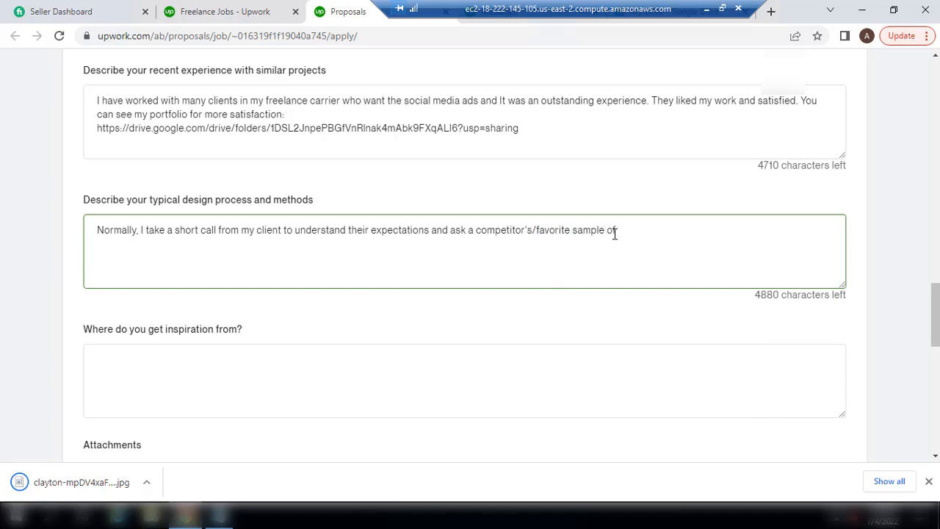
pyautogui.write('hi')
# Add that understanding the client's requirements and expectations helps, after that I start working on the project
pyautogui.press('BackSpace')
pyautogui.press('BackSpace')
pyautogui.press('BackSpace')
pyautogui.press('BackSpace')
pyautogui.press('BackSpace')
pyautogui.write('to')
pyautogui.press('BackSpace')
pyautogui.press('BackSpace')
pyautogui.press('BackSpace')
pyautogui.press('BackSpace')
pyautogui.write('. Actually, It would be')
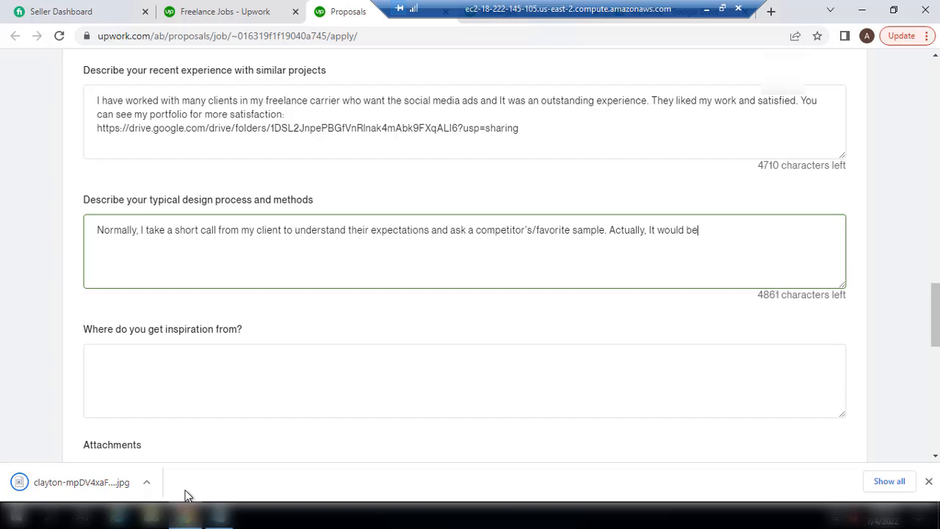
pyautogui.write(' really helpful to y')
pyautogui.press('BackSpace')
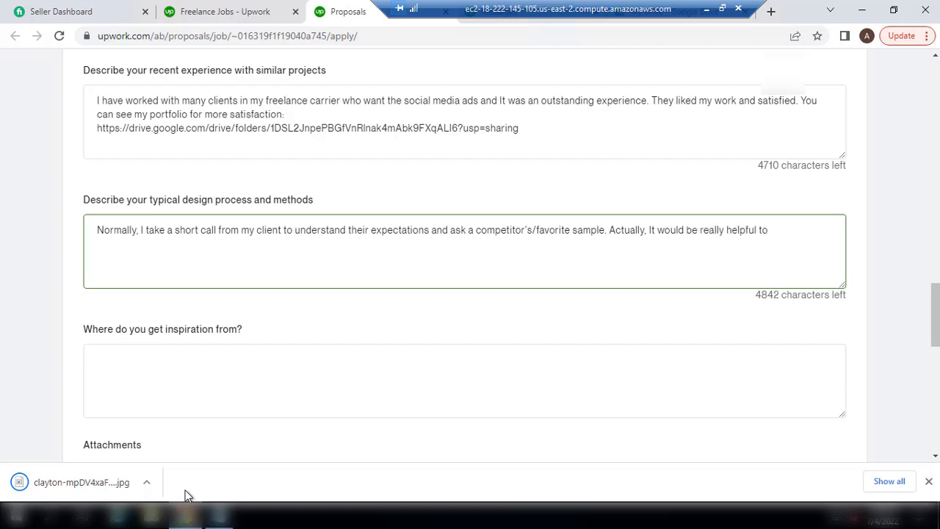
pyautogui.write('understand client')
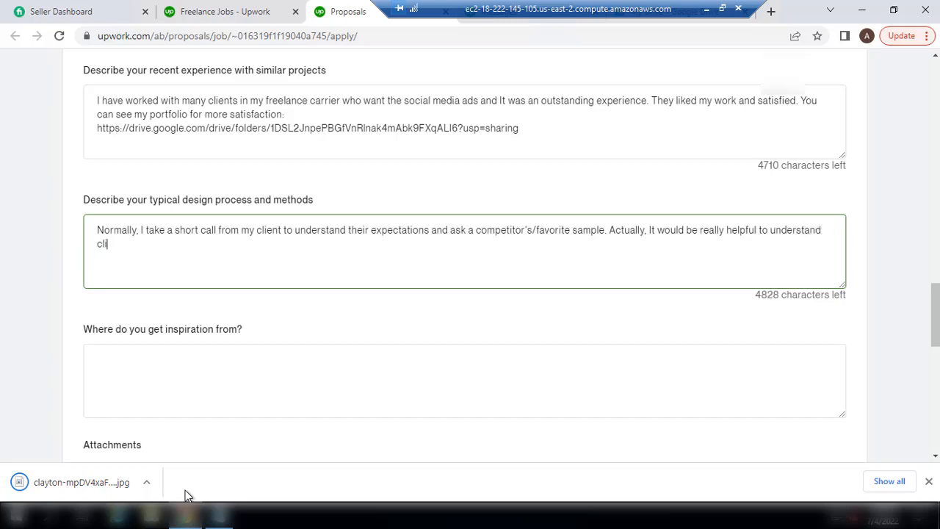
pyautogui.press('BackSpace')
pyautogui.write("nt's requirements an")
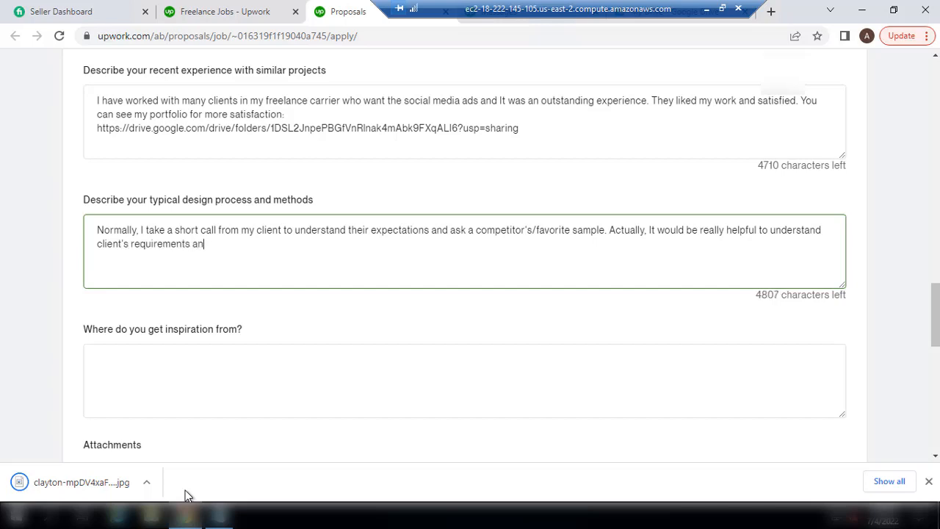
pyautogui.write('d expectations ')
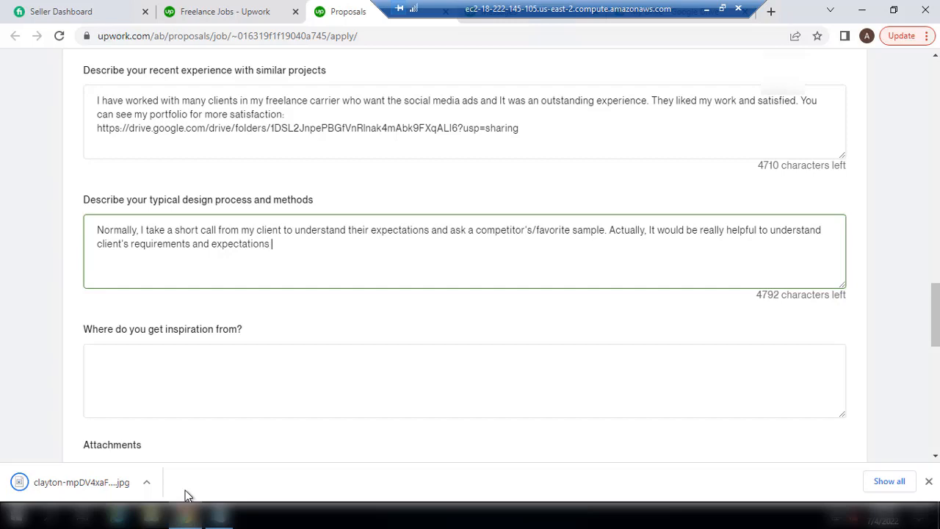
pyautogui.write('after tha')
pyautogui.press('BackSpace')
pyautogui.write('hat I start')
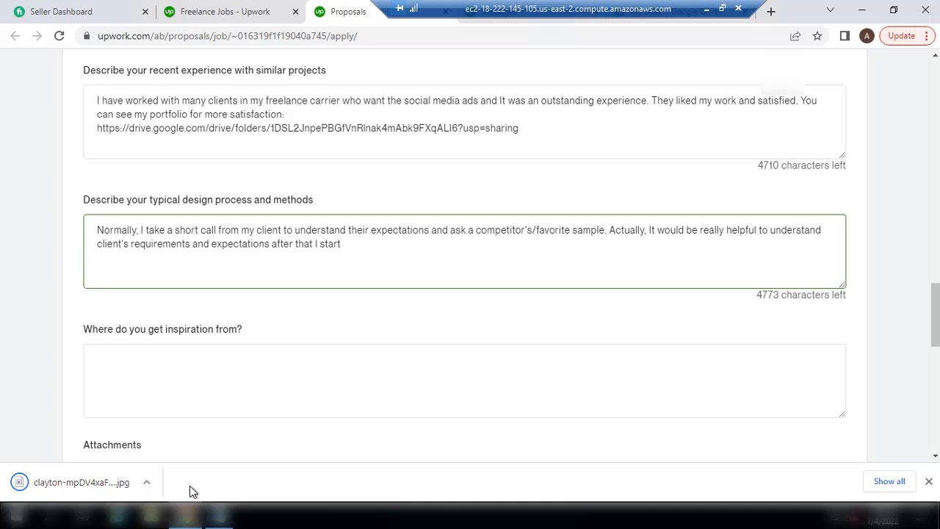
pyautogui.write(' working on the project')
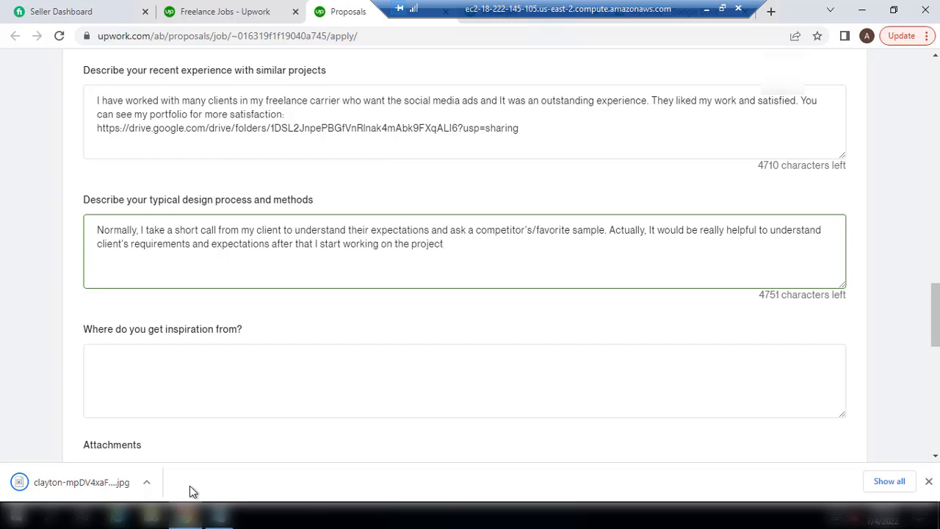
pyautogui.write('.')
# Begin the inspiration answer: 'I use Google and ask to client for competitor's'
pyautogui.click(164, 369)
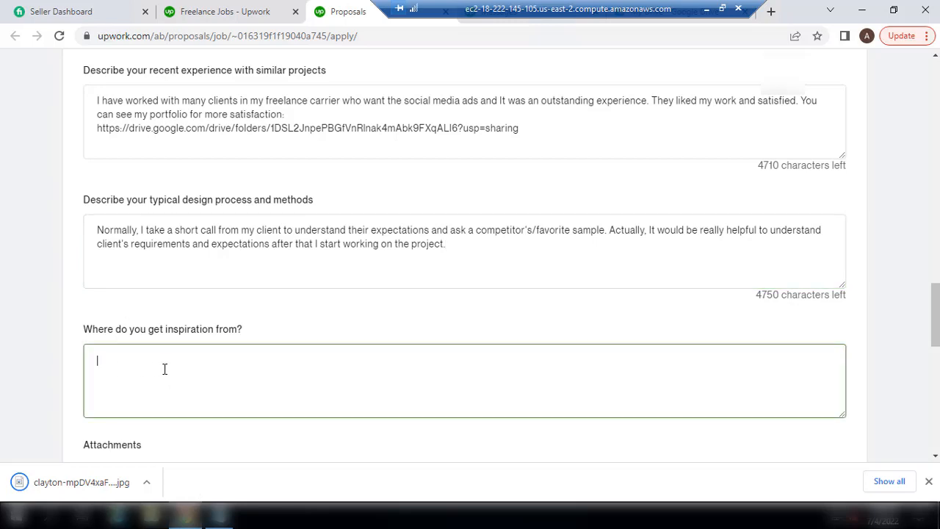
pyautogui.write('I use')
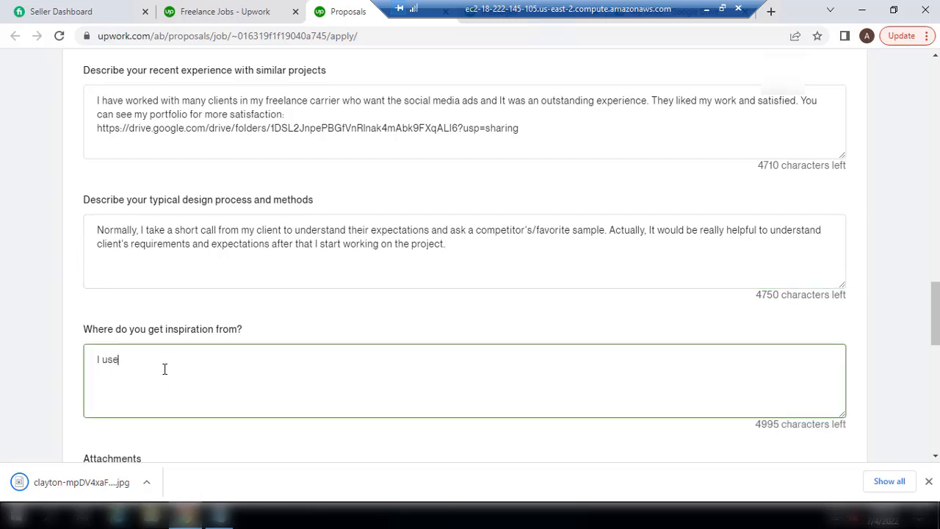
pyautogui.write('d')
pyautogui.press('BackSpace')
pyautogui.write('Good')
pyautogui.press('BackSpace')
pyautogui.write('gle and clinets')
pyautogui.press('BackSpace')
pyautogui.press('BackSpace')
pyautogui.press('BackSpace')
pyautogui.press('BackSpace')
pyautogui.press('BackSpace')
pyautogui.press('BackSpace')
pyautogui.press('BackSpace')
pyautogui.press('BackSpace')
pyautogui.write('ask to client')
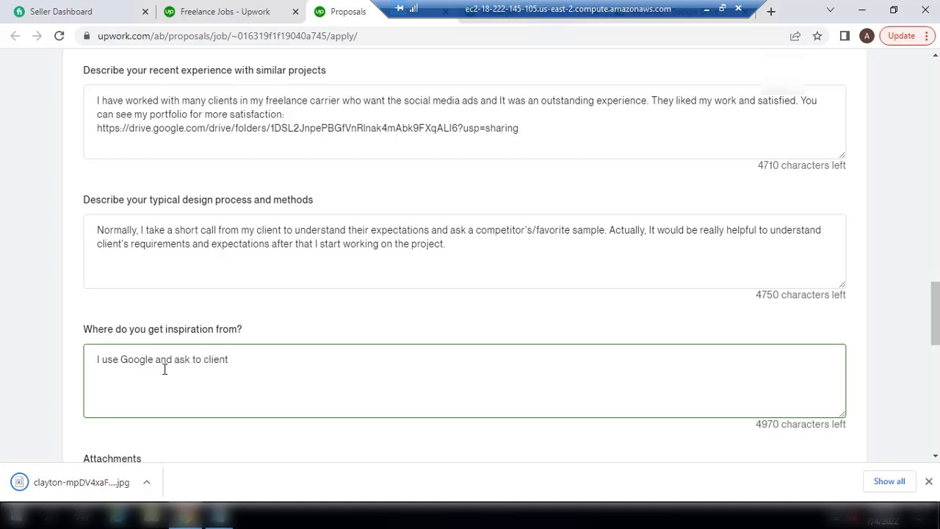
pyautogui.write(' for competit')
pyautogui.write("or's ")
pyautogui.write('posi')
# Finish with 'graphics and then I created a new design as per my creativity.'
pyautogui.press('BackSpace')
pyautogui.press('BackSpace')
pyautogui.press('BackSpace')
pyautogui.press('BackSpace')
pyautogui.press('BackSpace')
pyautogui.write('graphics')
pyautogui.press('BackSpace')
pyautogui.press('BackSpace')
pyautogui.press('BackSpace')
pyautogui.press('BackSpace')
pyautogui.press('BackSpace')
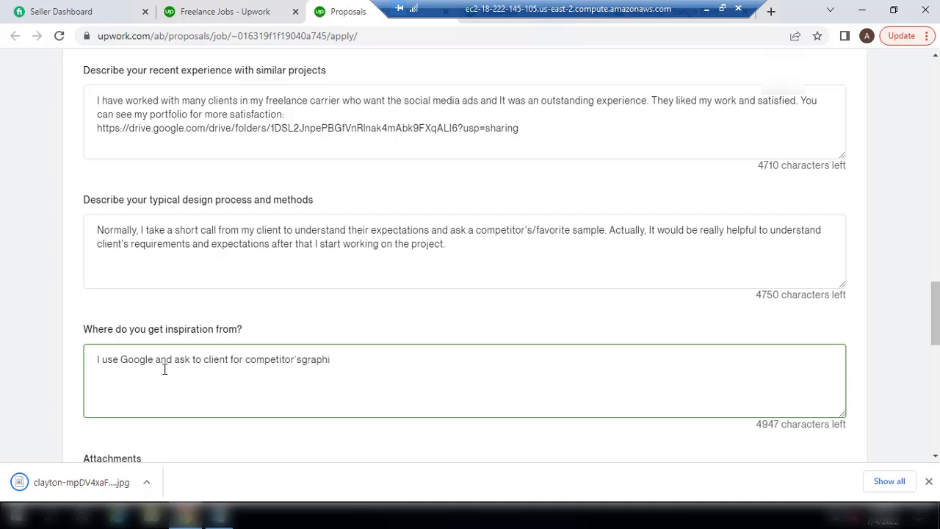
pyautogui.press('BackSpace')
pyautogui.press('BackSpace')
pyautogui.press('BackSpace')
pyautogui.write('graphics and t')
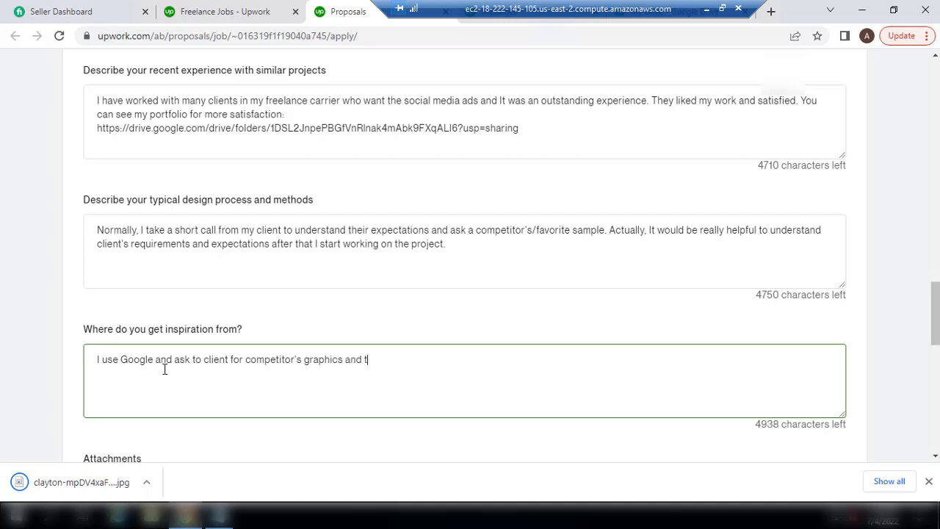
pyautogui.write('hen I wor')
pyautogui.press('BackSpace')
pyautogui.press('BackSpace')
pyautogui.press('BackSpace')
pyautogui.write('created an')
pyautogui.press('BackSpace')
pyautogui.press('BackSpace')
pyautogui.write('new design ')
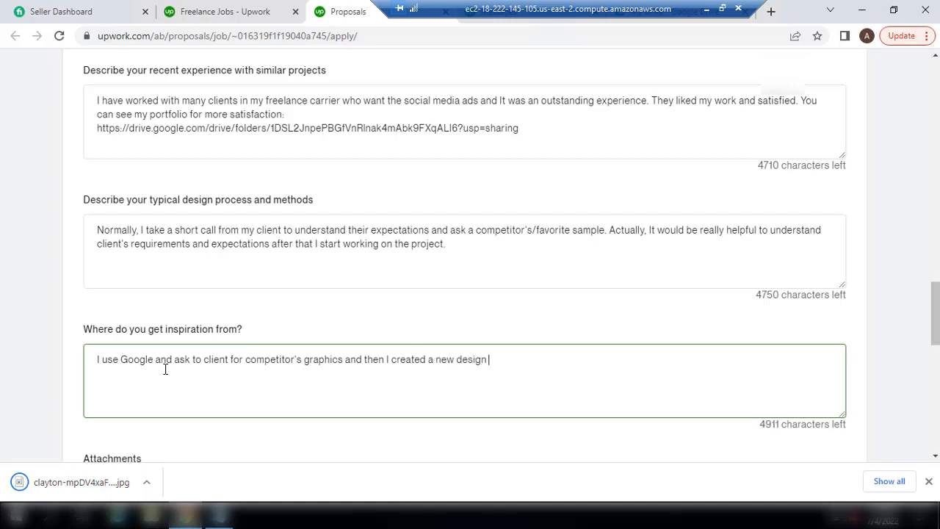
pyautogui.write('as per my creativ')
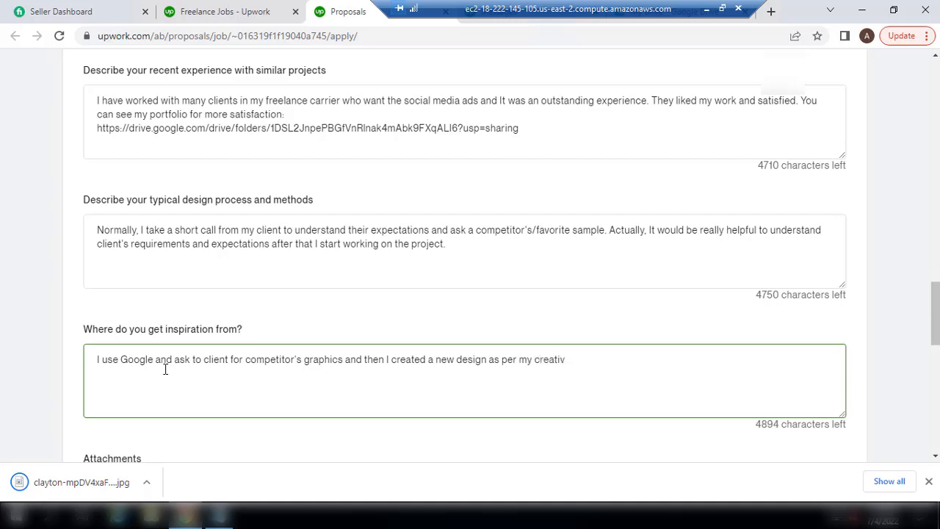
pyautogui.write('ity.')
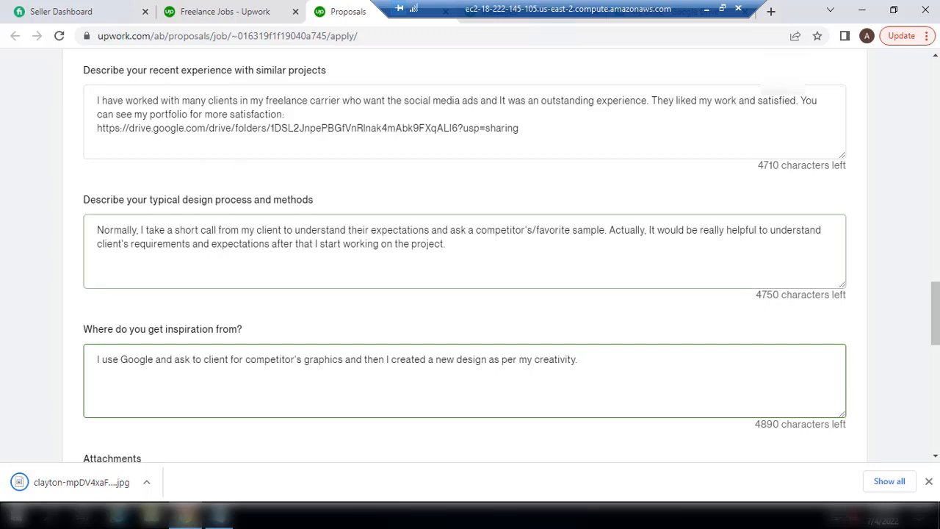
# Raise the proposal boost bid to 6 Connects and apply it
pyautogui.scroll(-2, 427, 306)
pyautogui.scroll(-3, 428, 306)
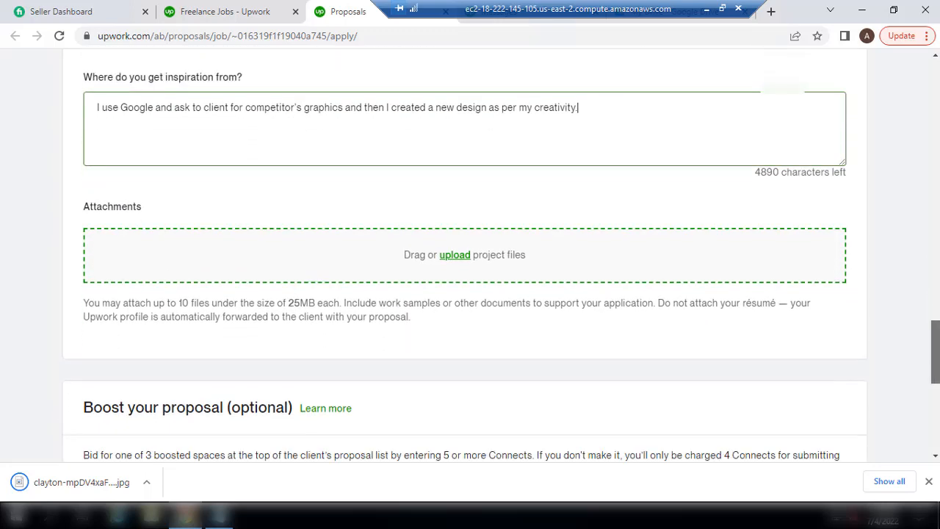
pyautogui.scroll(-2, 294, 260)
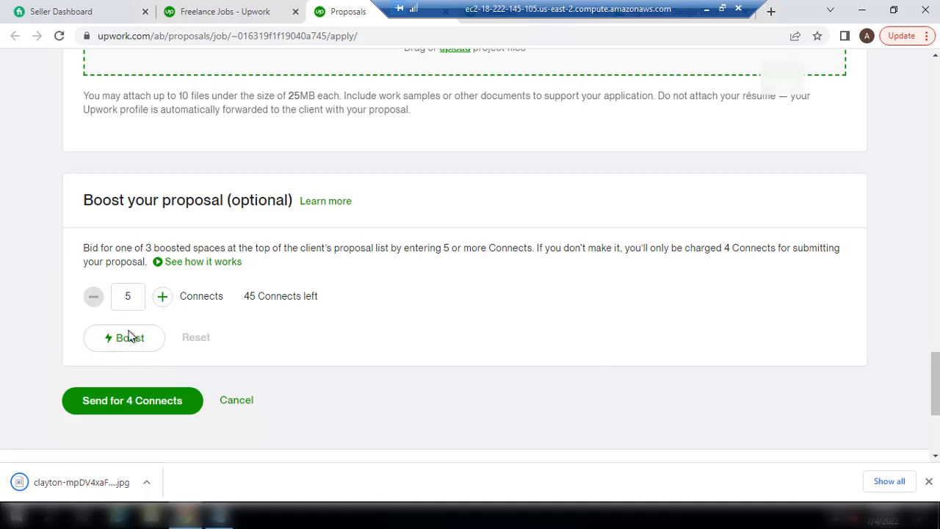
pyautogui.click(162, 297)
pyautogui.click(129, 350)
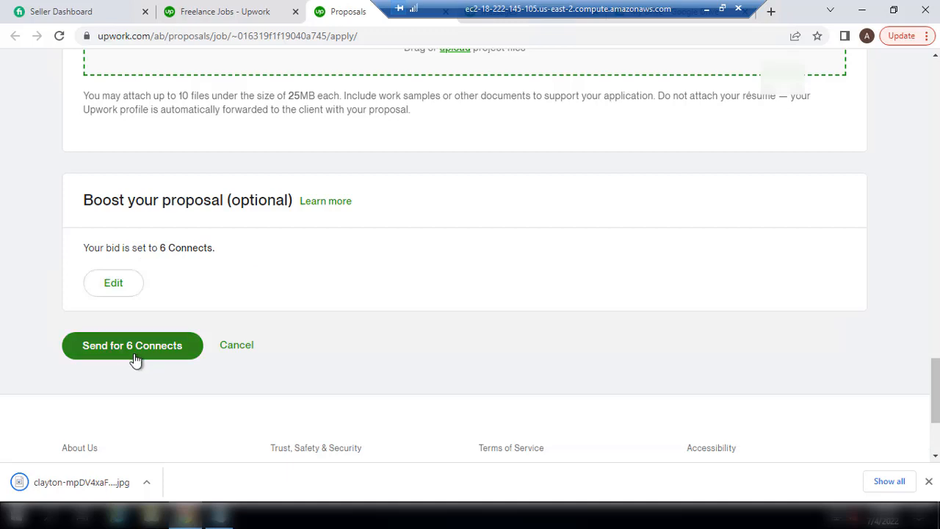
# Lower the boost bid to 5 Connects and send the proposal
pyautogui.click(114, 283)
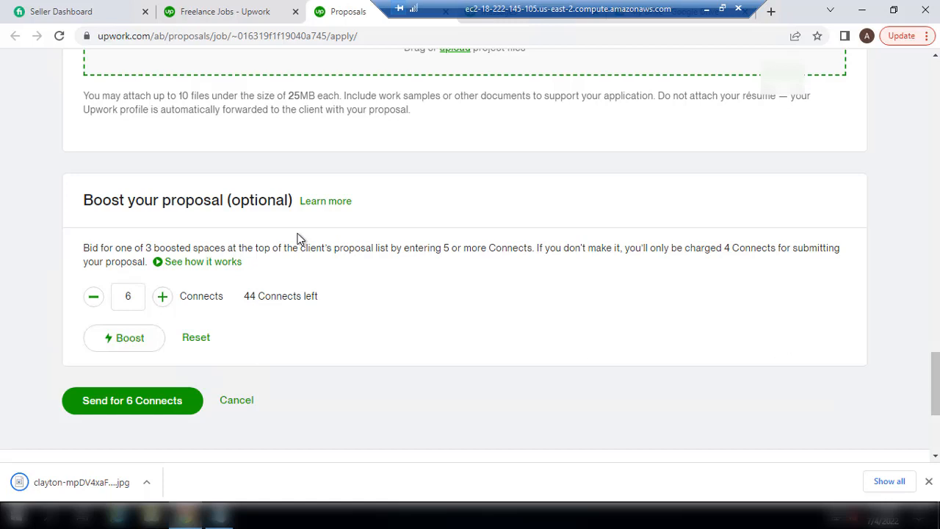
pyautogui.click(131, 296)
pyautogui.click(121, 306)
pyautogui.click(95, 303)
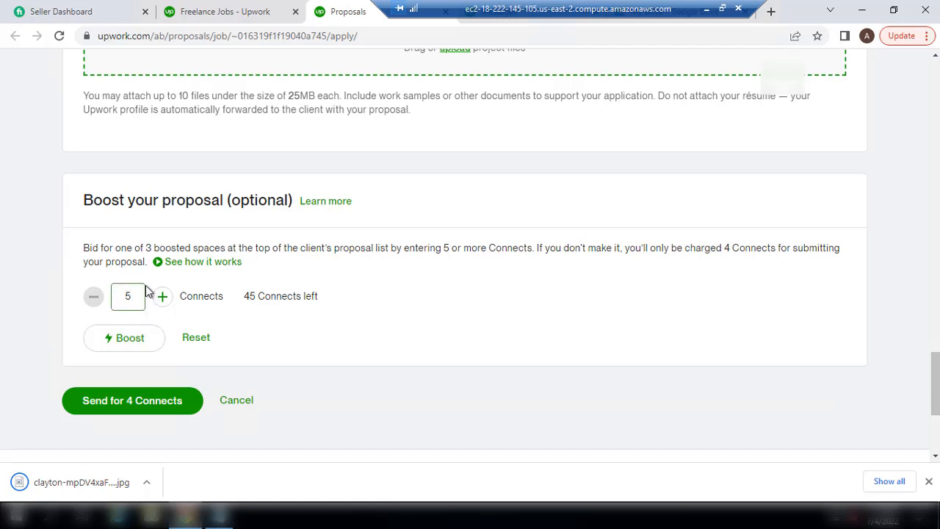
pyautogui.click(122, 339)
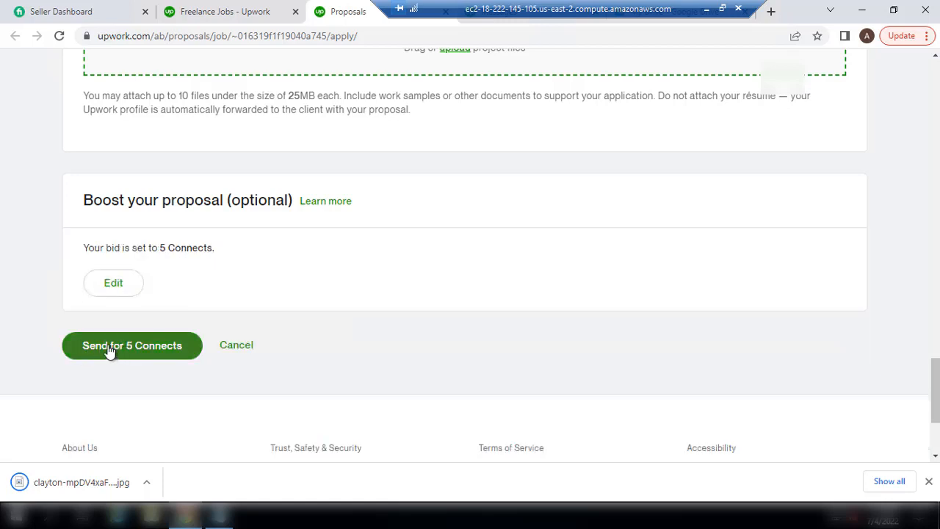
pyautogui.click(109, 347)
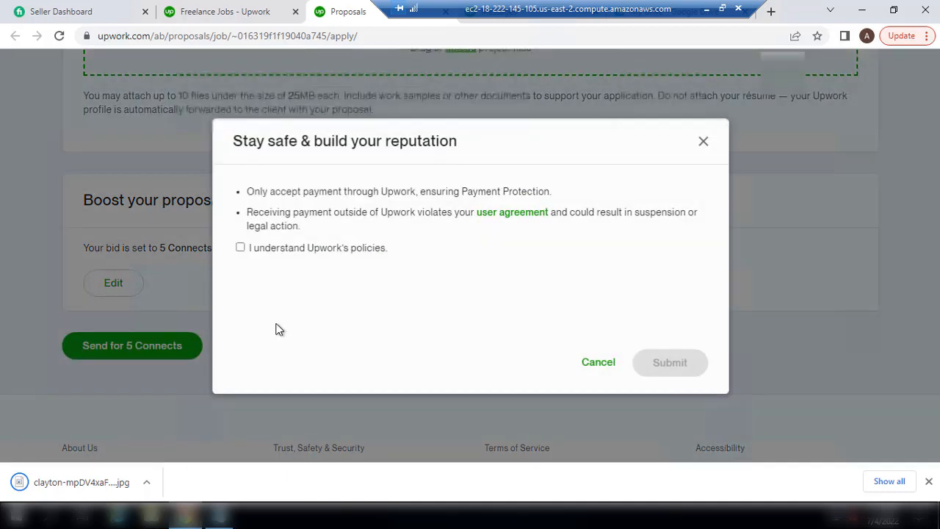
# Accept Upwork's policies and the fixed-price project notice, then complete the submission
pyautogui.click(235, 248)
pyautogui.click(663, 362)
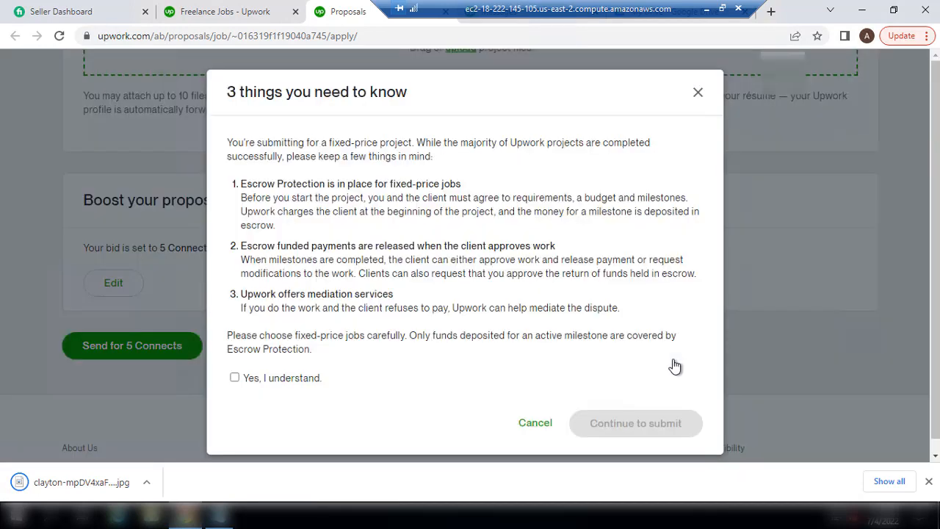
pyautogui.click(261, 379)
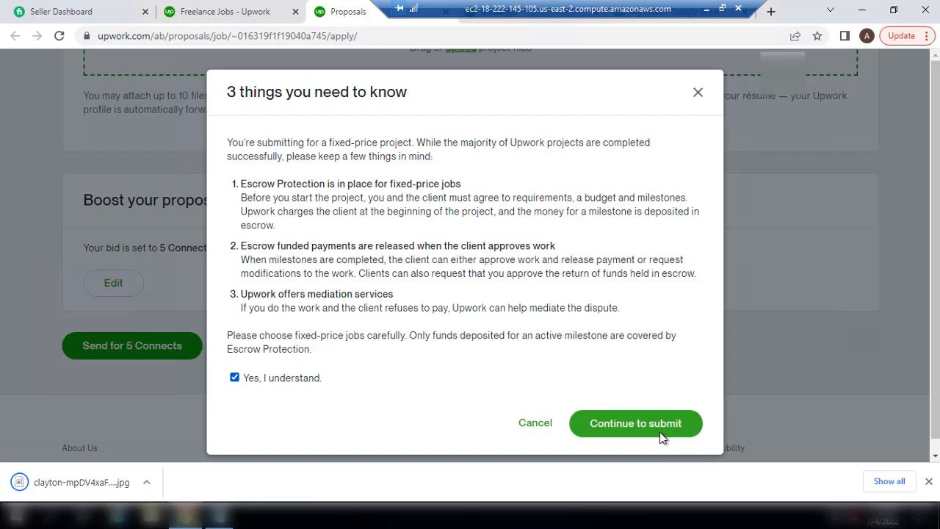
pyautogui.click(623, 426)
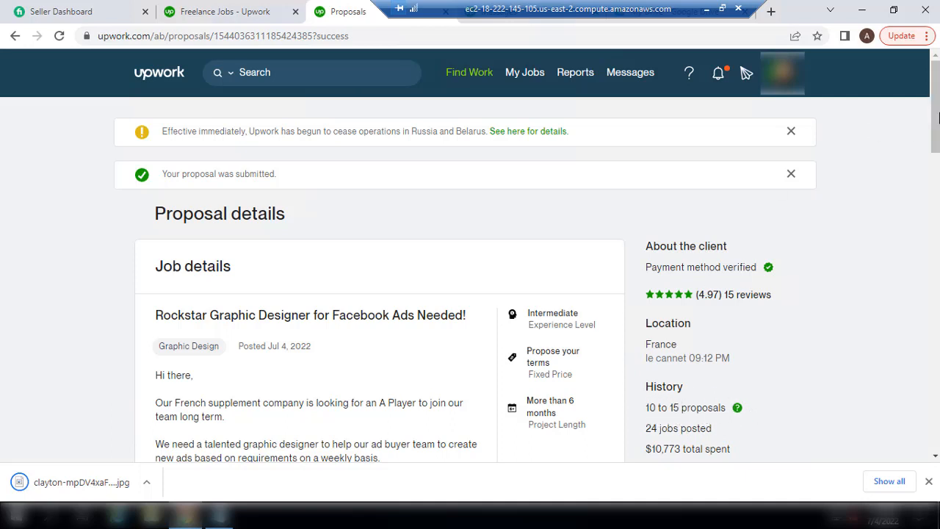
# Open the Rockstar Graphic Designer for Facebook Ads job posting and scroll to its activity details
pyautogui.scroll(-1, 935, 110)
pyautogui.scroll(-4, 288, 129)
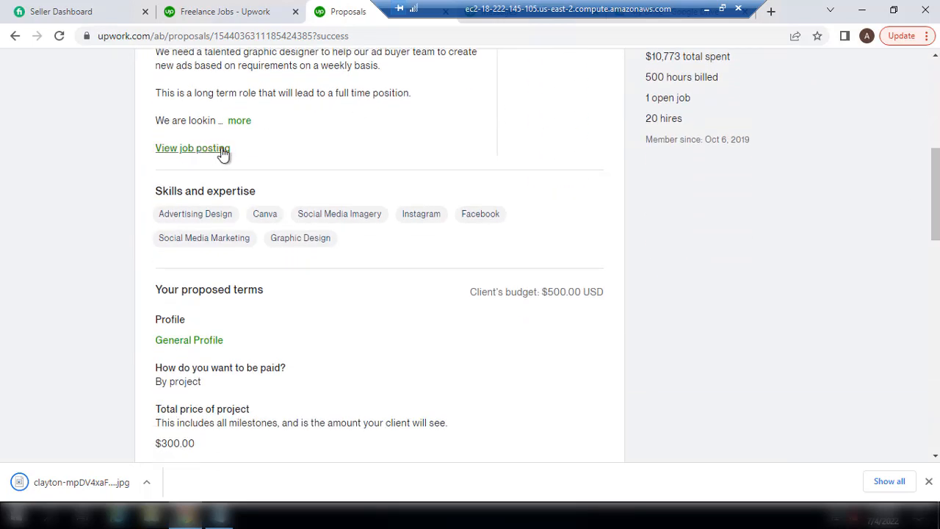
pyautogui.click(194, 149)
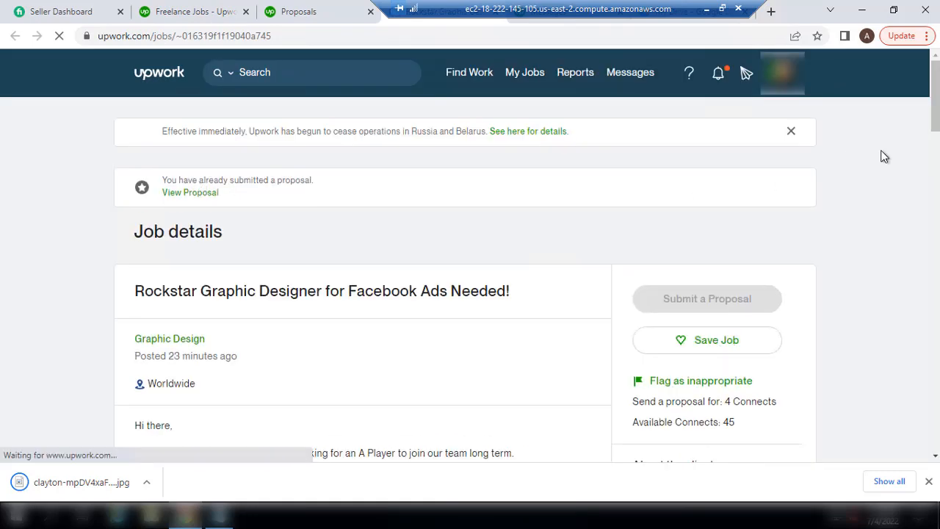
pyautogui.scroll(-9, 885, 156)
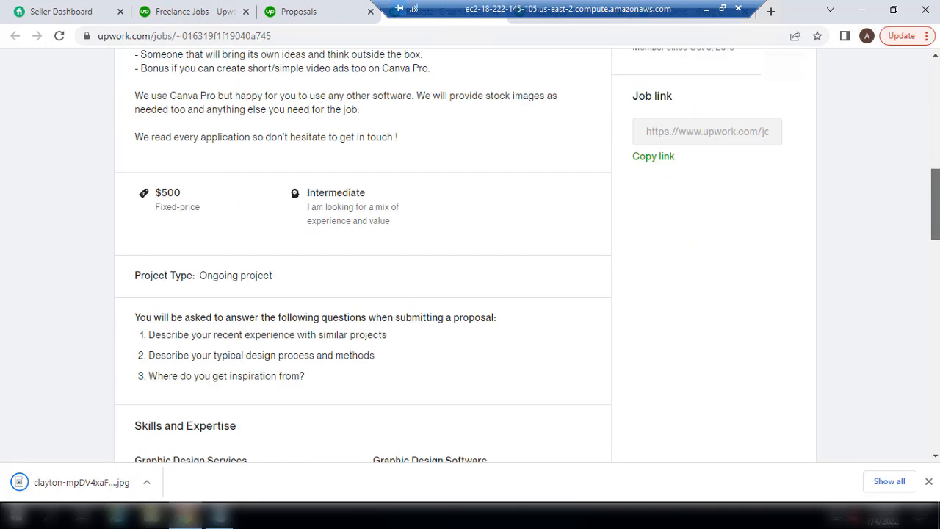
pyautogui.scroll(-5, 451, 290)
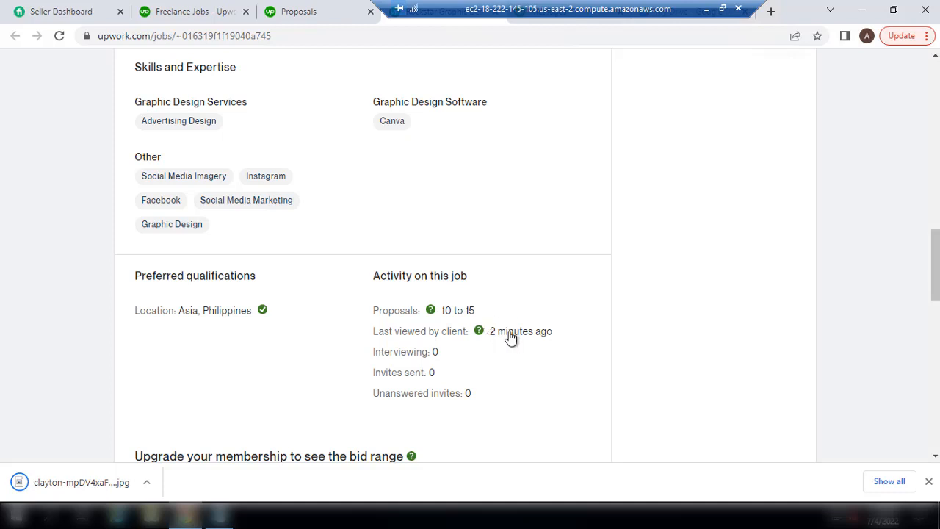
pyautogui.doubleClick(441, 352)
pyautogui.doubleClick(433, 373)
pyautogui.doubleClick(487, 396)
pyautogui.click(521, 396)
pyautogui.moveTo(936, 247); pyautogui.dragTo(936, 274)
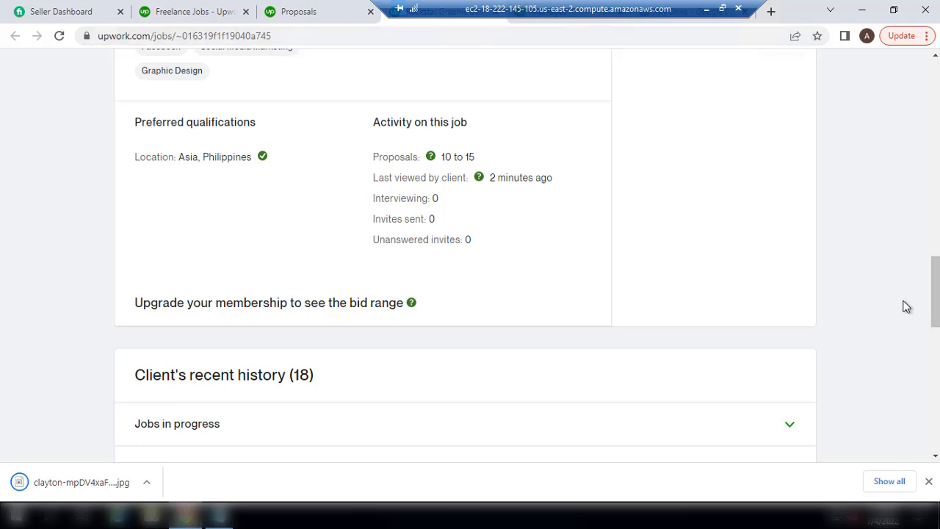
pyautogui.moveTo(935, 293); pyautogui.dragTo(935, 94)
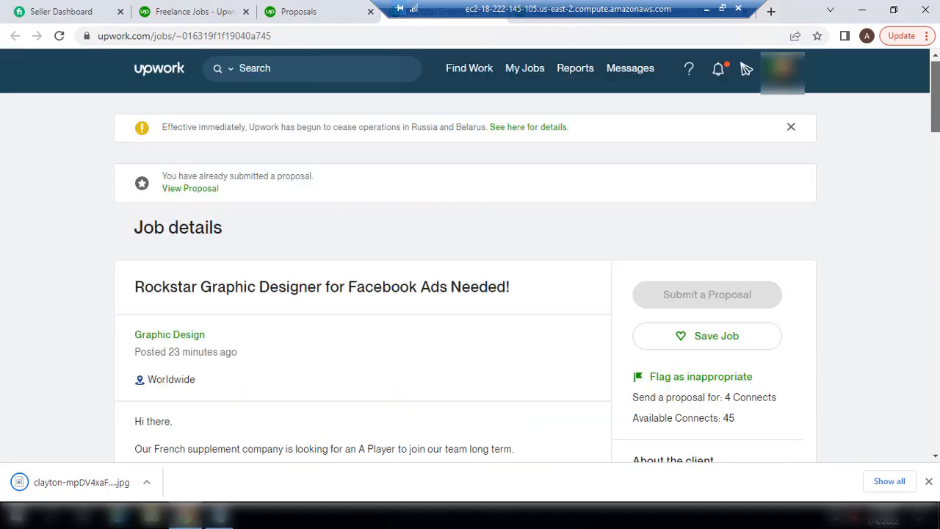
# Return to the Find Work best-matches page using the Upwork logo
pyautogui.click(157, 74)
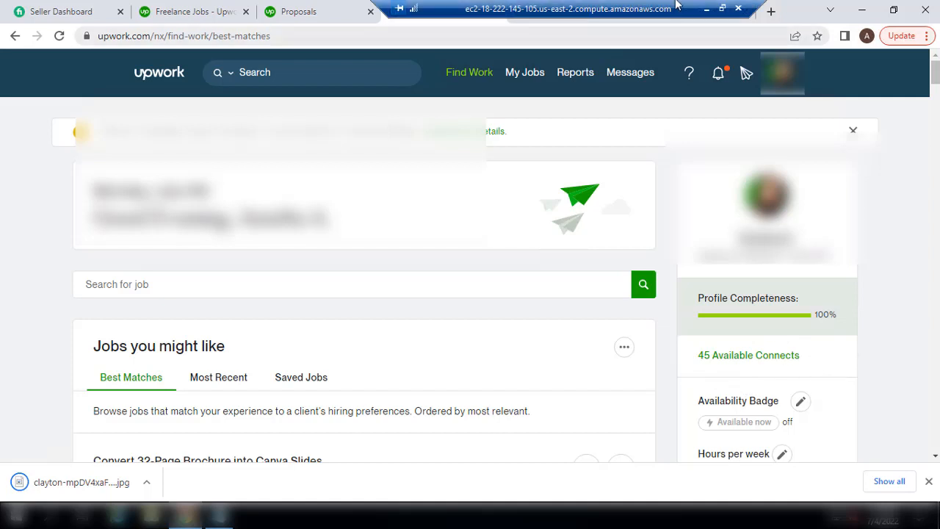
pyautogui.click(218, 524)
# Below the bid template, list the prices $12, $6, $3 and $1.5 on separate lines
pyautogui.click(352, 331)
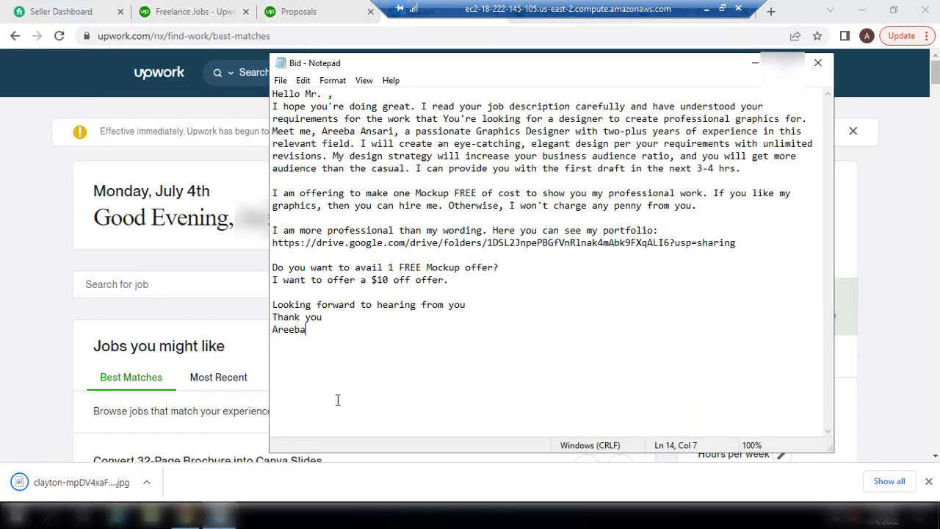
pyautogui.click(338, 400)
pyautogui.press('Return')
pyautogui.press('Return')
pyautogui.press('Return')
pyautogui.write('$12')
pyautogui.press('Return')
pyautogui.write('$6')
pyautogui.press('Return')
pyautogui.write('$3')
pyautogui.press('Return')
pyautogui.write('#1.5')
pyautogui.press('Left')
pyautogui.press('Left')
pyautogui.press('Left')
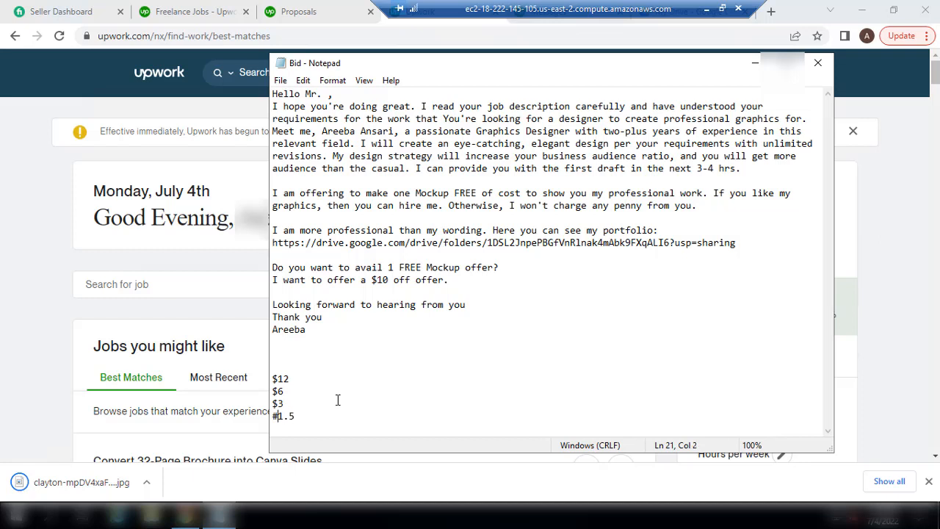
pyautogui.press('BackSpace')
pyautogui.write('$')
# Add the Connects figures 80, 40, 20 and 10 beside each price
pyautogui.press('Up')
pyautogui.press('Right')
pyautogui.press('Up')
pyautogui.press('Up')
pyautogui.press('Right')
pyautogui.write('8-')
pyautogui.press('BackSpace')
pyautogui.write('0')
pyautogui.press('Down')
pyautogui.write('40')
pyautogui.press('Down')
pyautogui.press('Up')
pyautogui.press('Down')
pyautogui.write('20')
pyautogui.press('Down')
pyautogui.write('10')
# Space the Connects figures away from the prices to align the columns
pyautogui.press('Left')
pyautogui.press('Left')
pyautogui.press('Up')
pyautogui.press('Left')
pyautogui.press('Up')
pyautogui.press('Left')
pyautogui.press('Up')
pyautogui.press('Left')
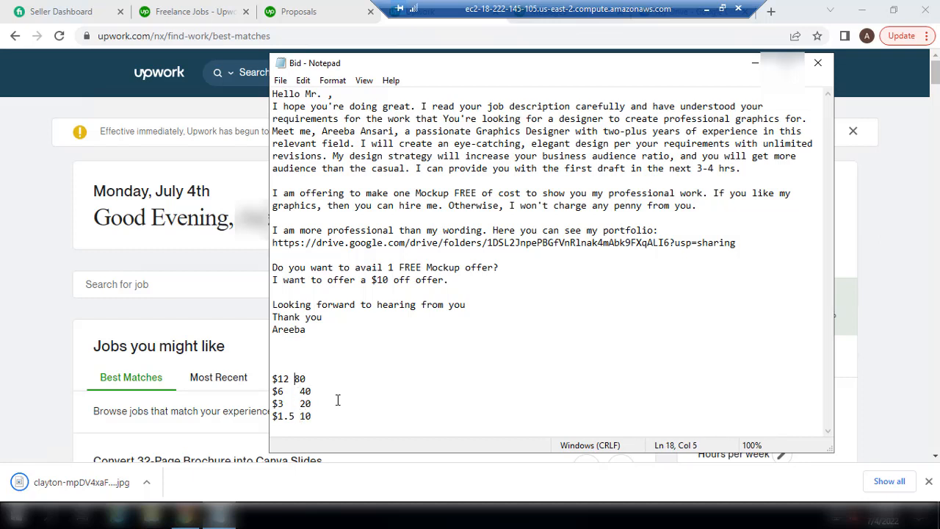